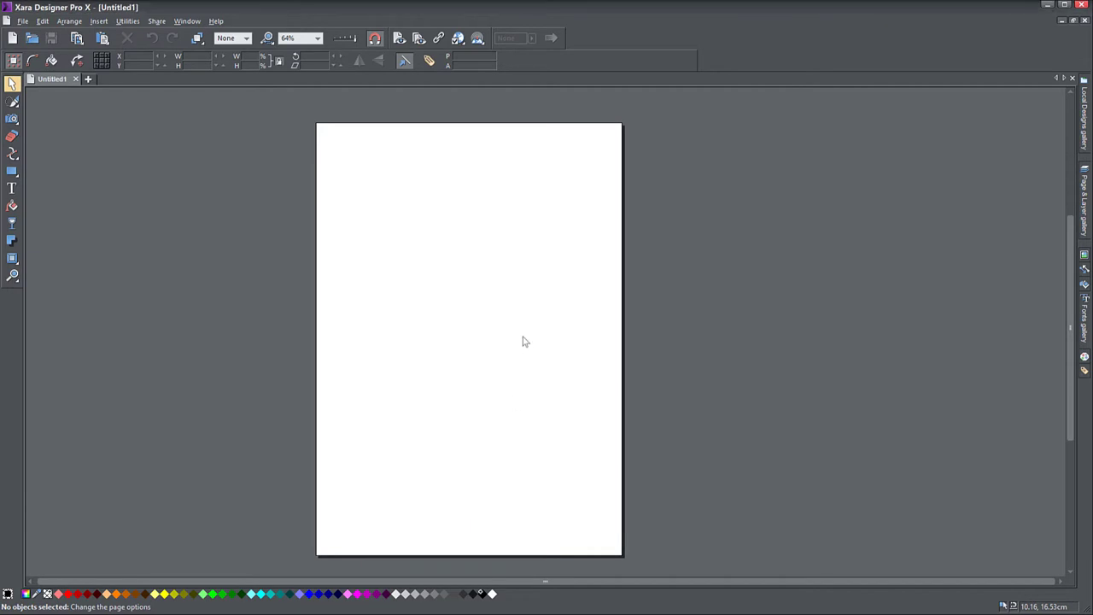
- Change the blank page to landscape orientation in the page options
left_click(436, 258)
left_click(457, 435)
left_click(361, 434)
- Draw a closed, jagged palm trunk about 1.8 cm wide and 6.8 cm high from straight segments, and shift it down and left
left_click_drag(499, 261, 505, 342)
scroll(543, 367, "up", 3)
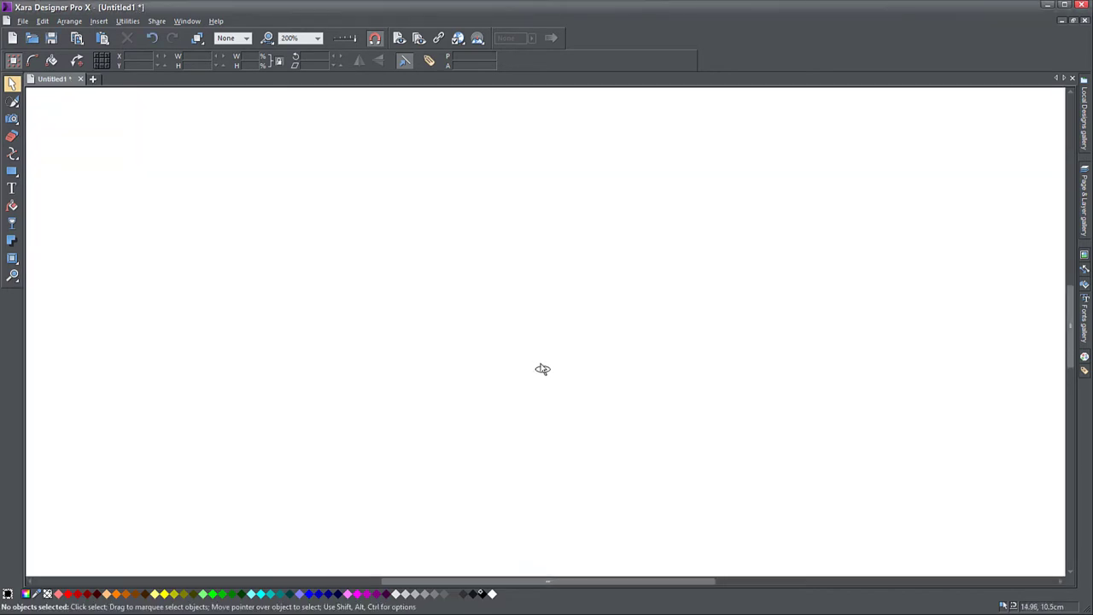
left_click(13, 154)
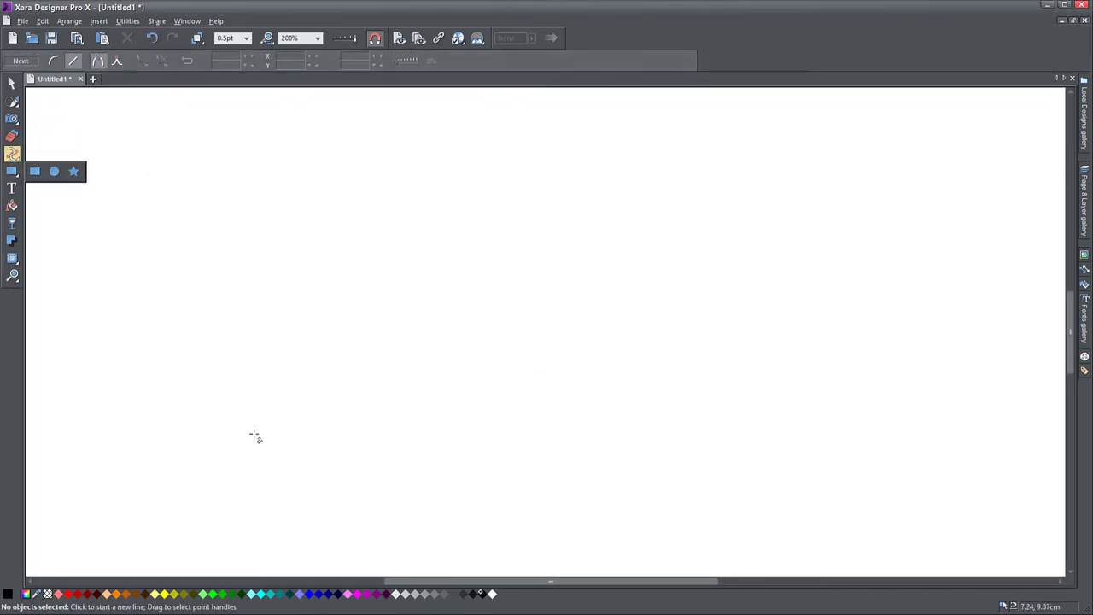
left_click(440, 437)
left_click(414, 325)
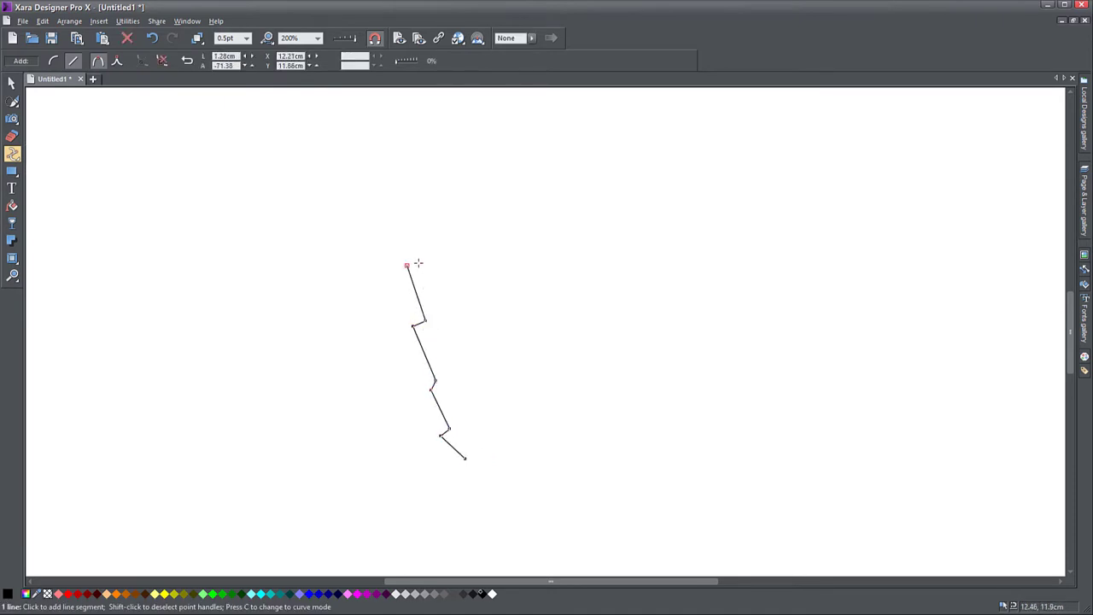
left_click(441, 169)
left_click(428, 202)
left_click(434, 249)
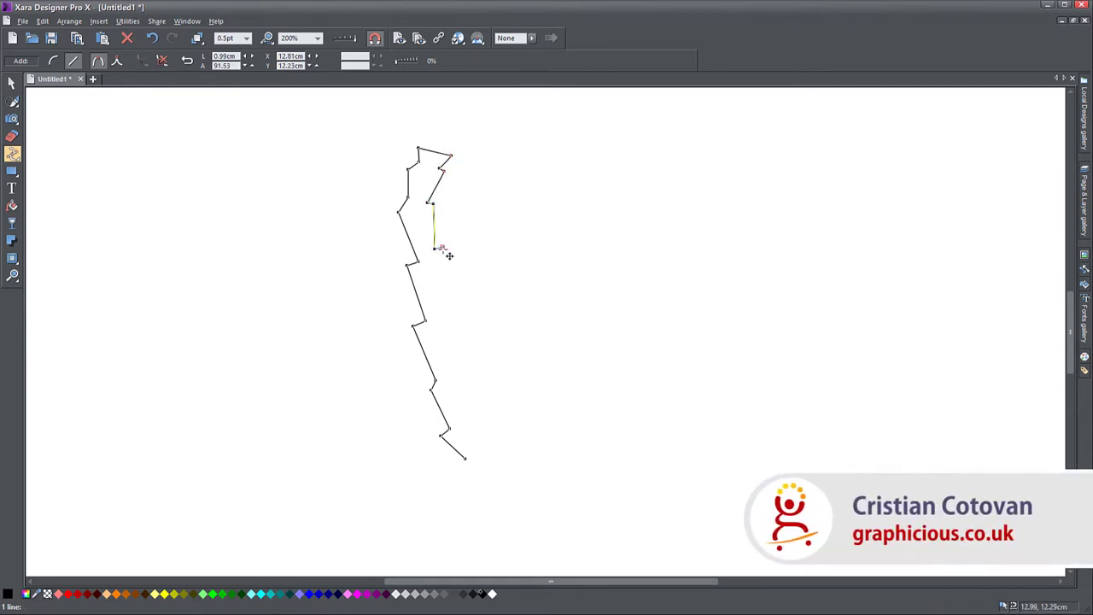
left_click(481, 459)
left_click(465, 458)
left_click(13, 83)
left_click_drag(433, 343, 366, 385)
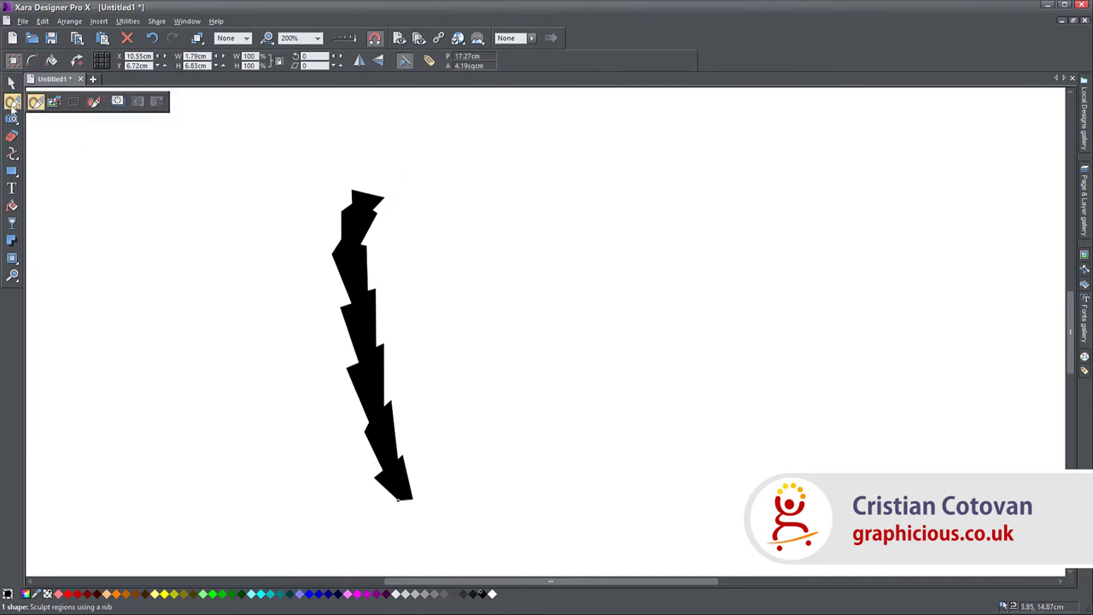
- Draw a closed crescent-shaped leaf beside the trunk's top, with a strongly arched upper edge and a shallower curved lower edge
left_click(73, 155)
left_click(387, 183)
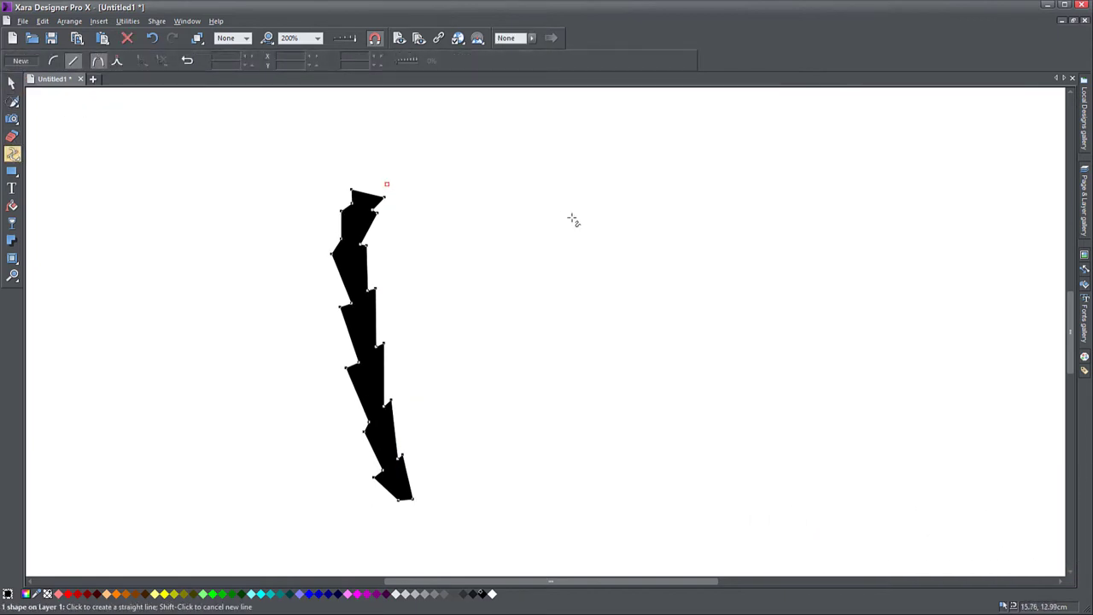
left_click(589, 249)
left_click_drag(500, 219, 523, 162)
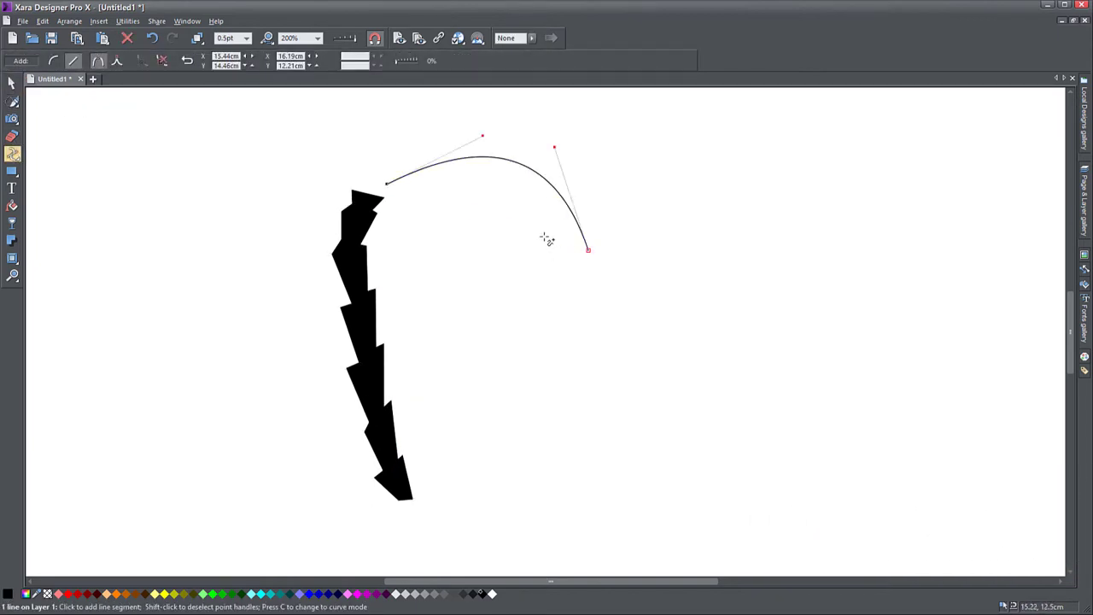
left_click(388, 185)
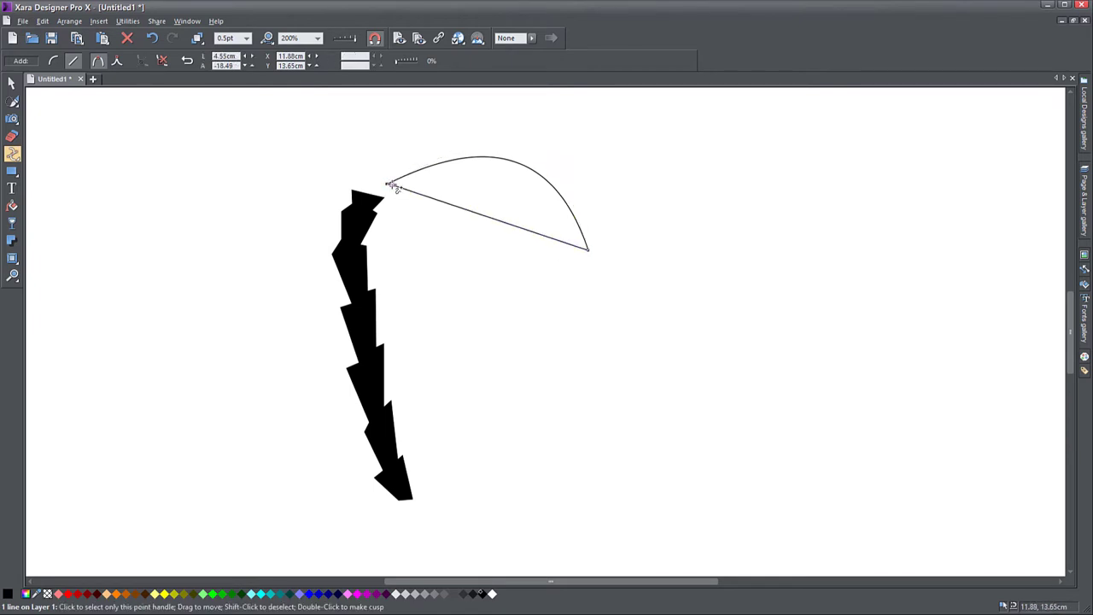
left_click(389, 185)
left_click_drag(396, 190, 477, 189)
key("ctrl+z")
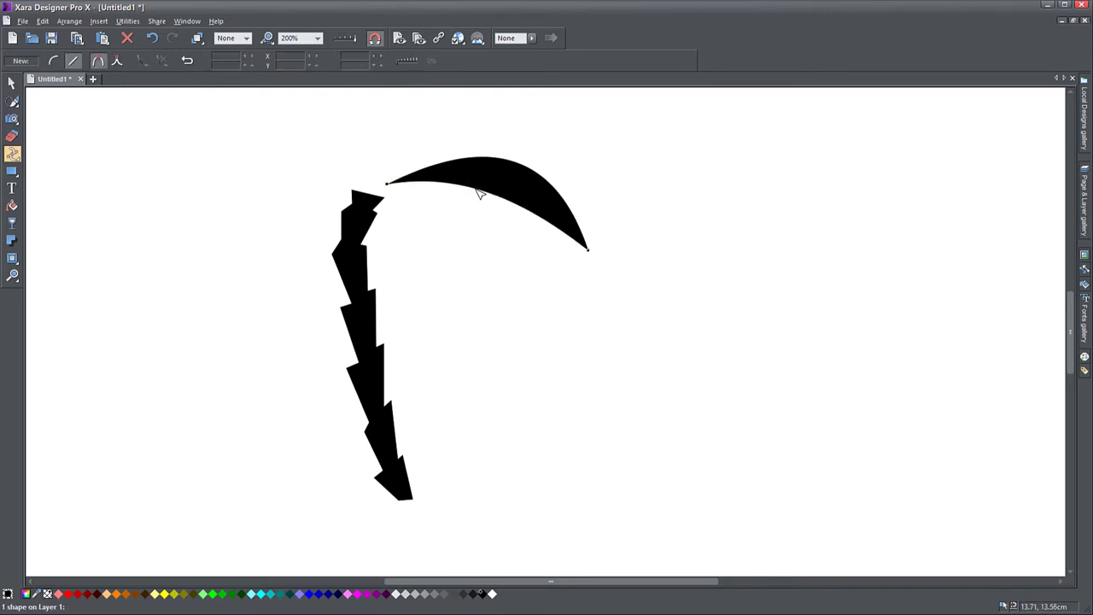
- Cut four narrow pointed notches into the leaf's lower edge by adding points and pulling them inward
scroll(507, 188, "up", 5)
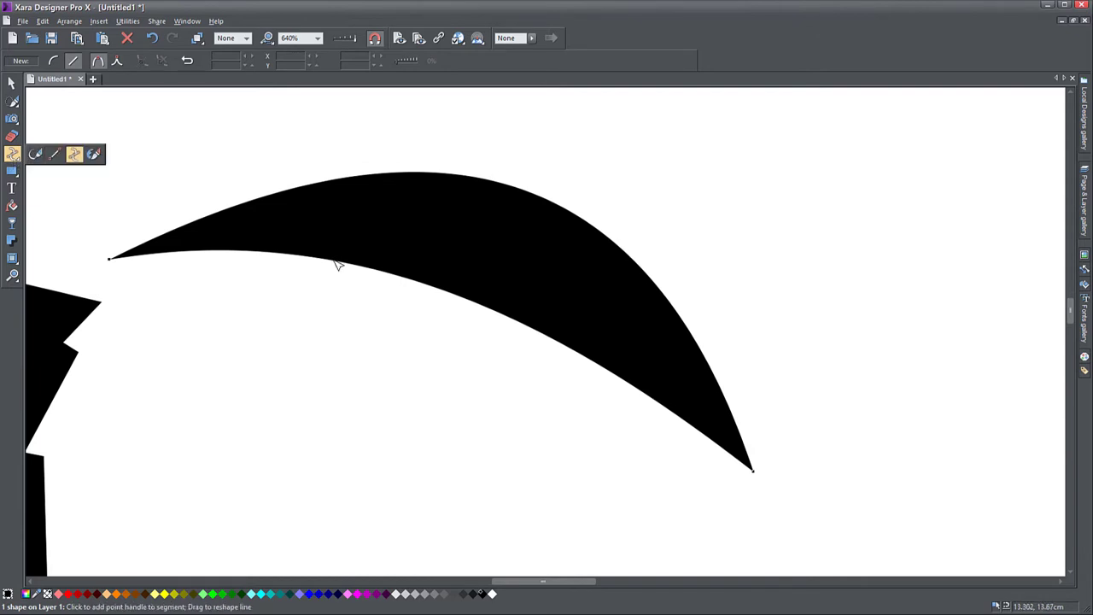
left_click(299, 257)
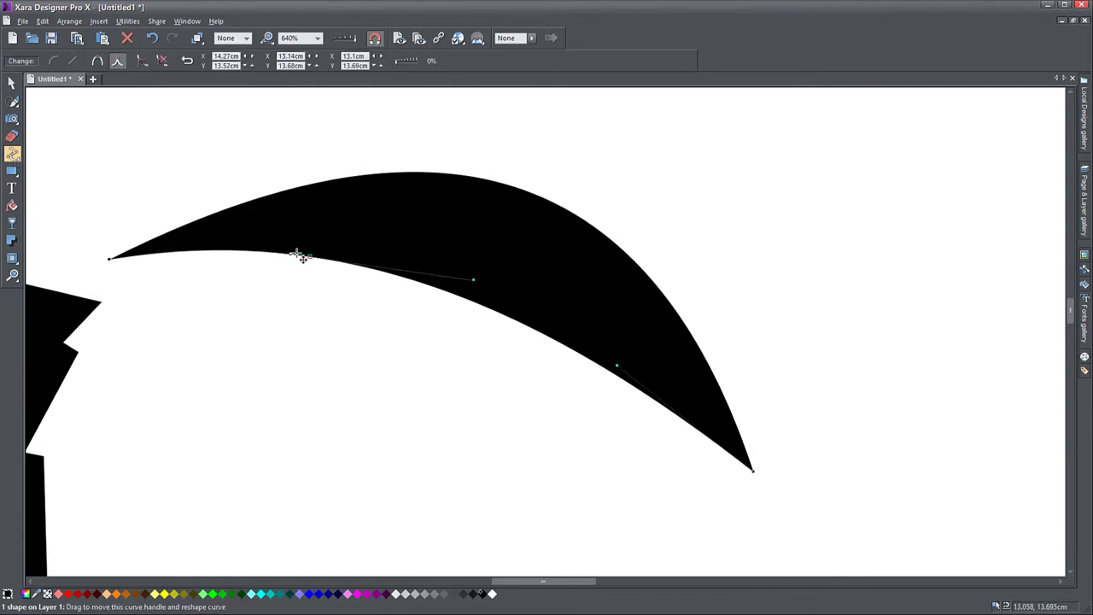
scroll(301, 256, "up", 6)
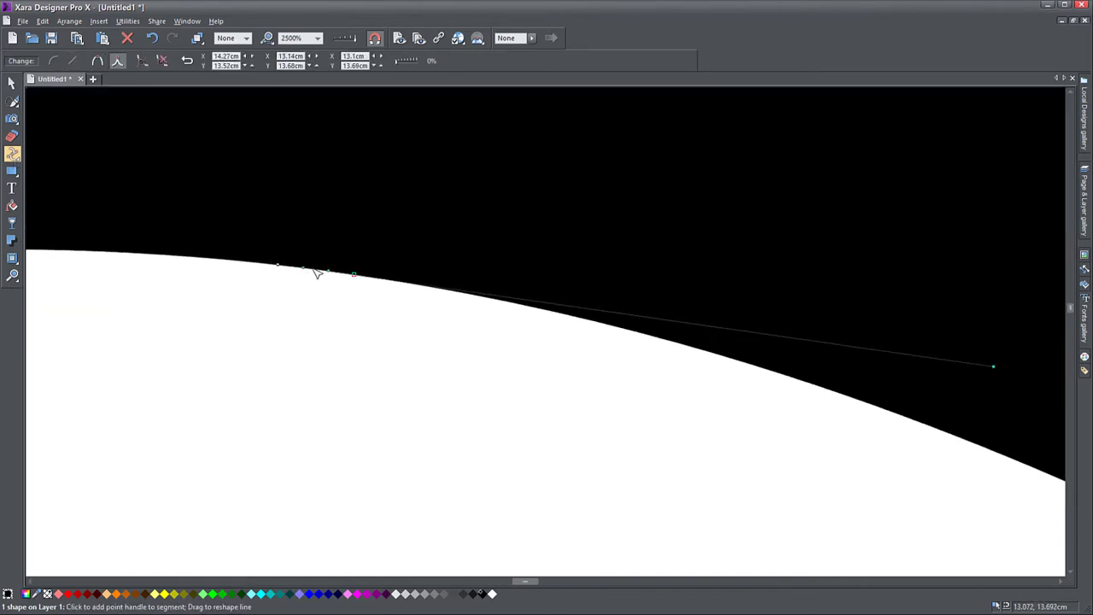
left_click(702, 350)
left_click_drag(771, 393, 527, 329)
left_click_drag(825, 430, 664, 288)
scroll(637, 384, "down", 4)
left_click_drag(442, 294, 459, 224)
left_click_drag(280, 259, 294, 193)
left_click_drag(652, 464, 556, 355)
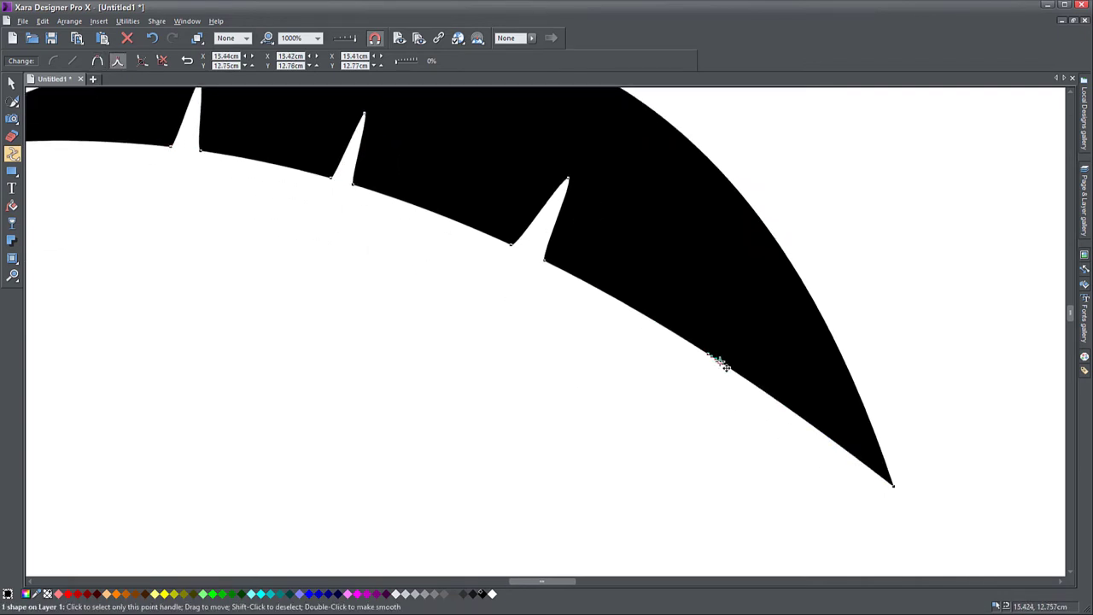
left_click_drag(720, 363, 737, 300)
scroll(709, 359, "down", 3)
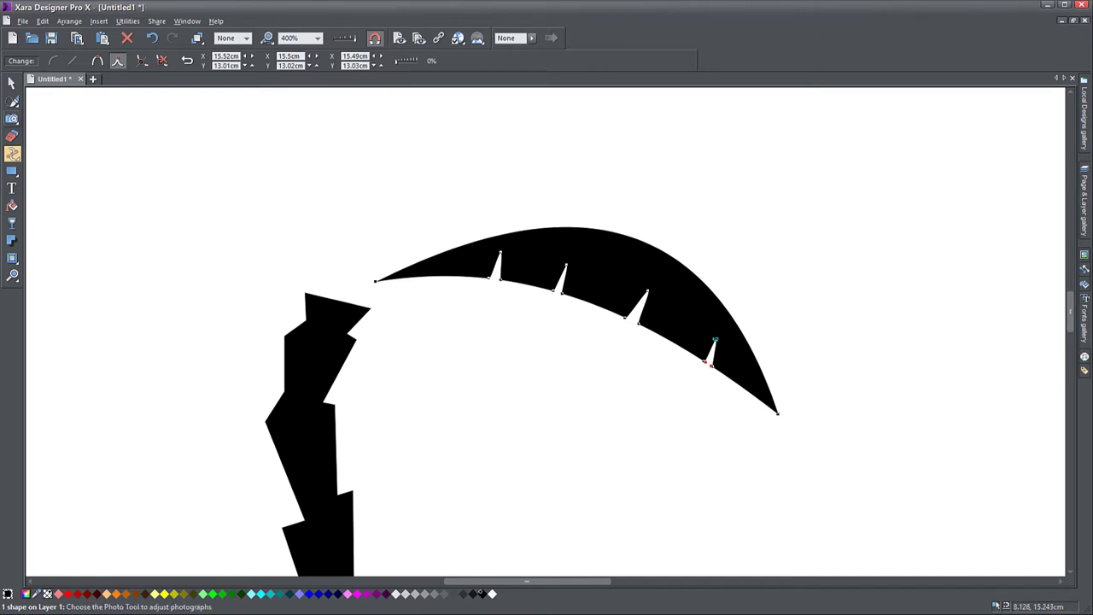
- Mirror a tilted copy of the leaf horizontally onto the trunk's left side and bring both leaves close to the trunk's top
left_click(12, 84)
key("ctrl+d")
left_click(360, 61)
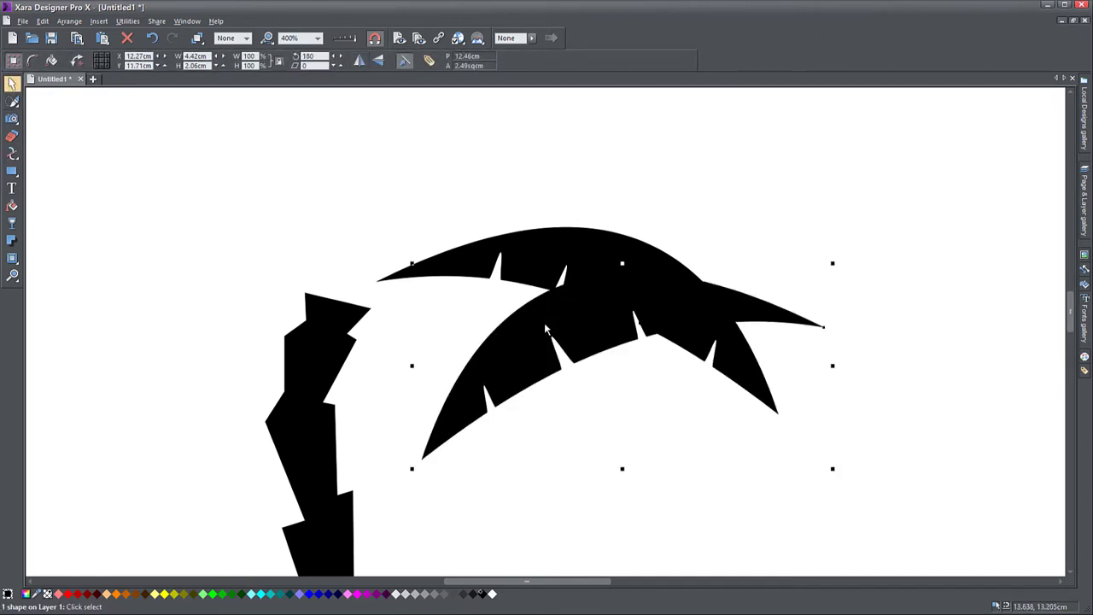
left_click_drag(475, 268, 75, 267)
scroll(371, 311, "down", 2)
left_click_drag(175, 277, 222, 258)
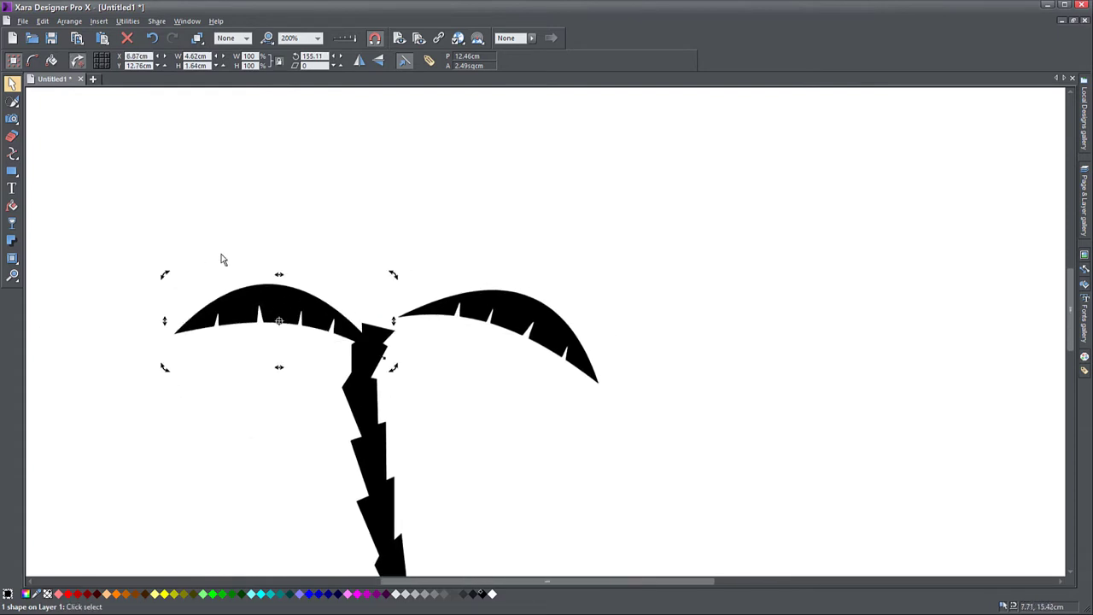
left_click_drag(266, 301, 258, 265)
left_click_drag(527, 301, 516, 307)
- Duplicate the right leaf, rotate the copy to about 30 degrees above the original and enlarge it to about 5.65 cm wide
key("ctrl+d")
left_click_drag(539, 355, 525, 310)
left_click(525, 310)
left_click_drag(608, 374, 624, 303)
left_click_drag(533, 284, 515, 250)
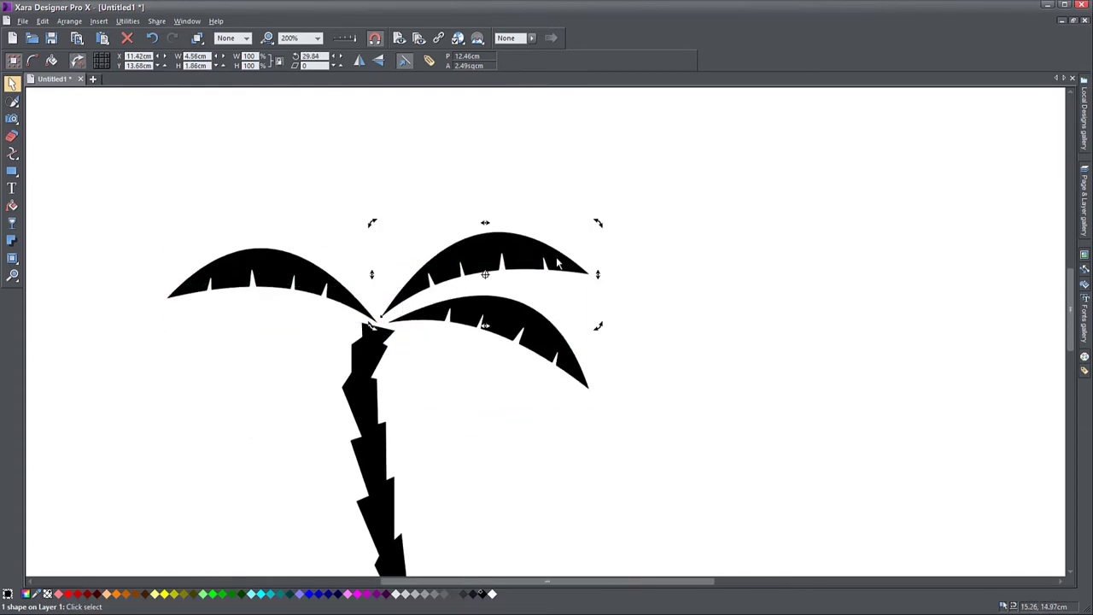
left_click(557, 260)
left_click_drag(598, 224, 645, 219)
- Duplicate the enlarged leaf, flip it horizontally and rotate it into place above the left leaf
key("ctrl+d")
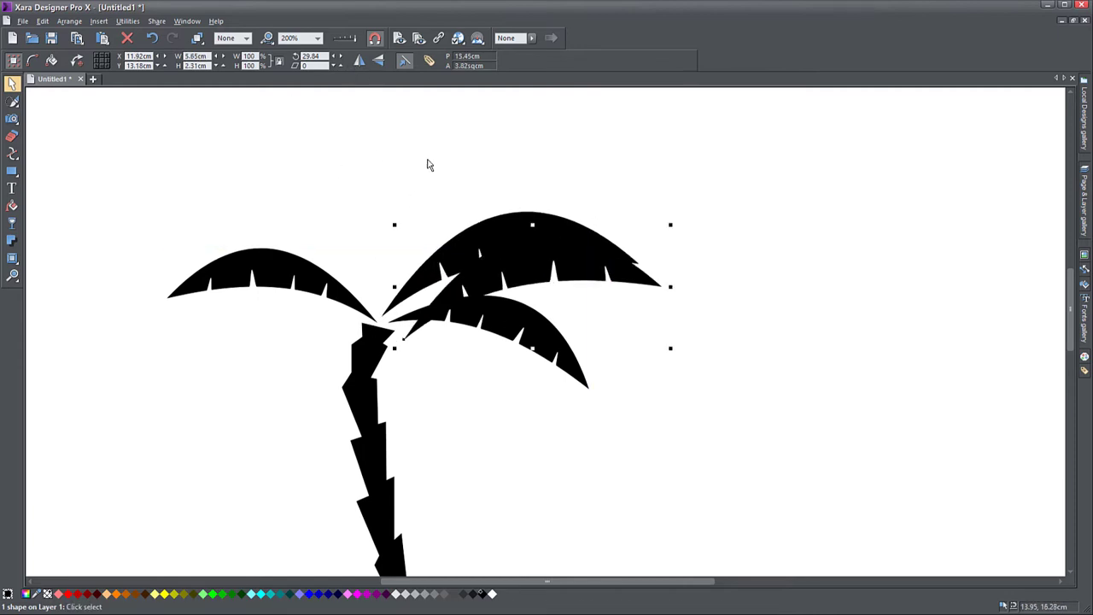
left_click(359, 61)
left_click_drag(592, 283, 335, 189)
left_click(335, 189)
left_click_drag(416, 136, 430, 205)
left_click_drag(320, 167, 320, 196)
- Duplicate the upper-left leaf, flip it horizontally, and place it as a narrower, smaller fifth leaf above the right leaves
key("ctrl+d")
left_click(358, 62)
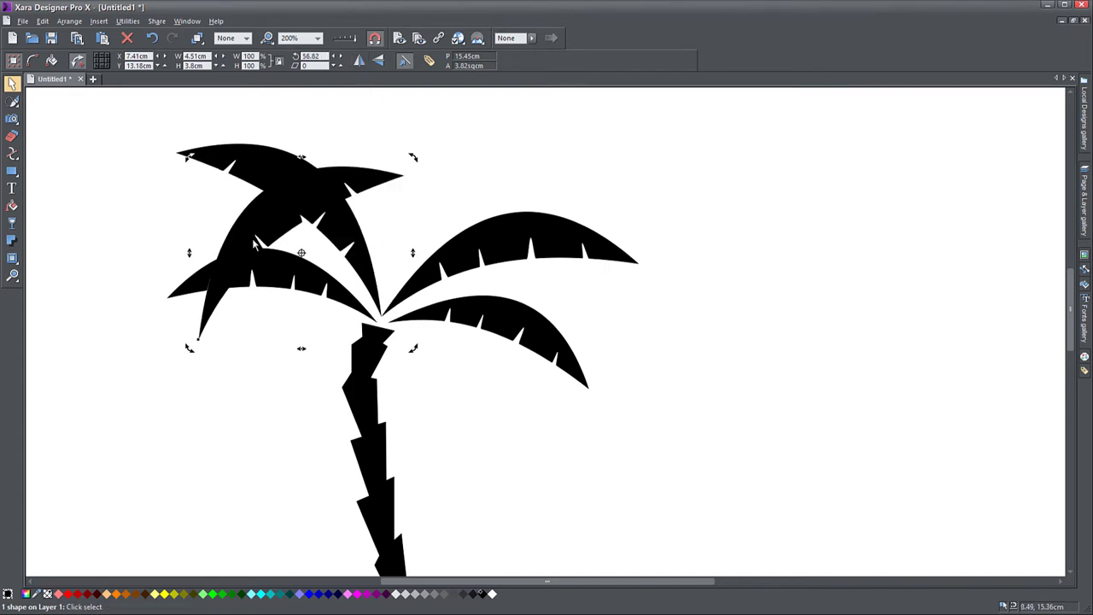
left_click_drag(189, 250, 238, 250)
left_click_drag(298, 221, 440, 178)
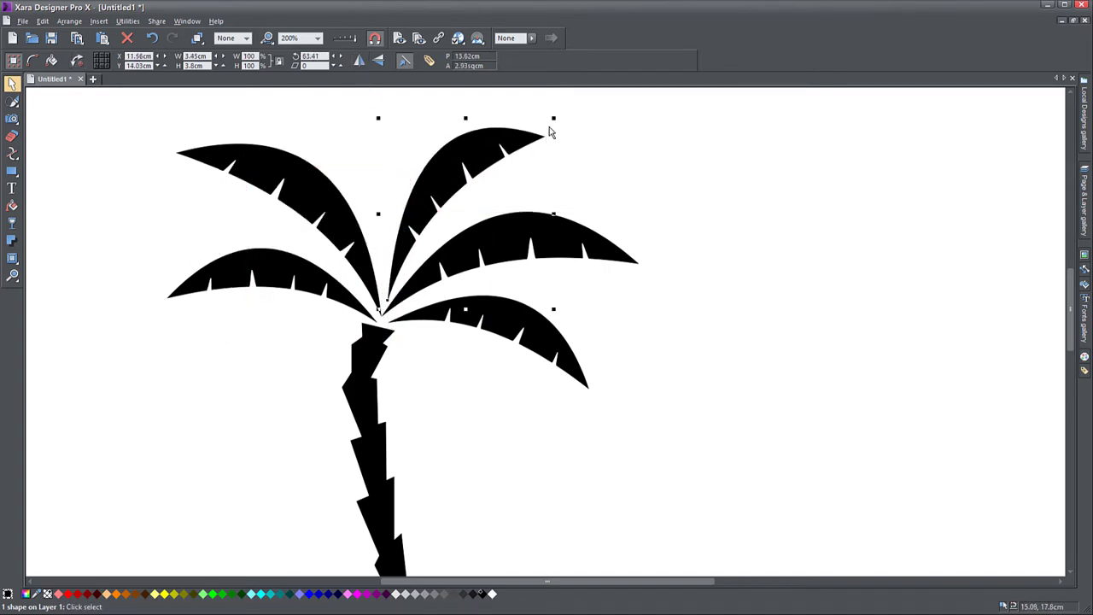
left_click_drag(552, 118, 528, 144)
- Move the whole palm toward the left of the page and stretch the trunk to about 7 cm high
scroll(479, 205, "down", 2)
left_click_drag(156, 148, 484, 489)
left_click_drag(327, 413, 252, 428)
left_click(280, 460)
left_click(255, 455)
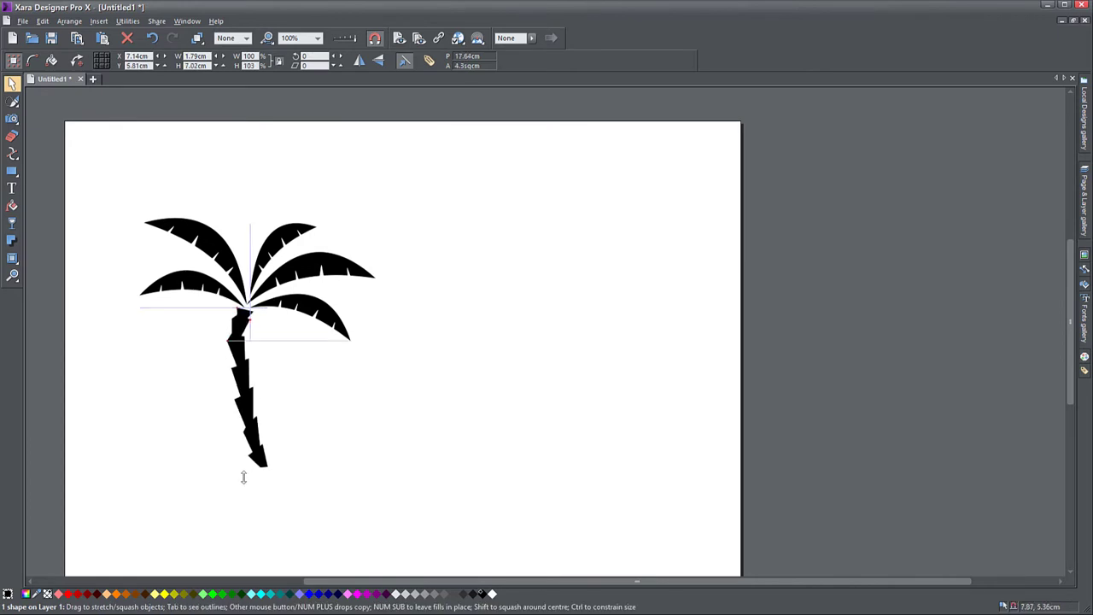
- Bend the trunk by shifting its middle edge points to the left and its base points to the right
scroll(249, 390, "up", 2)
left_click_drag(250, 389, 284, 366)
left_click(13, 154)
left_click_drag(192, 328, 338, 413)
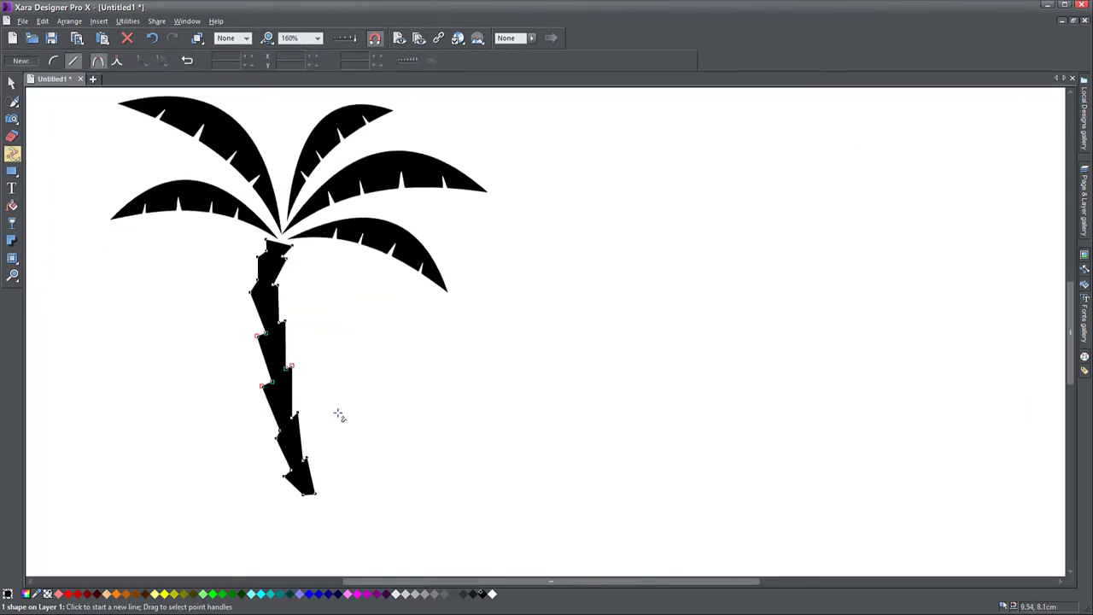
left_click_drag(285, 374, 274, 376)
left_click_drag(304, 498, 315, 498)
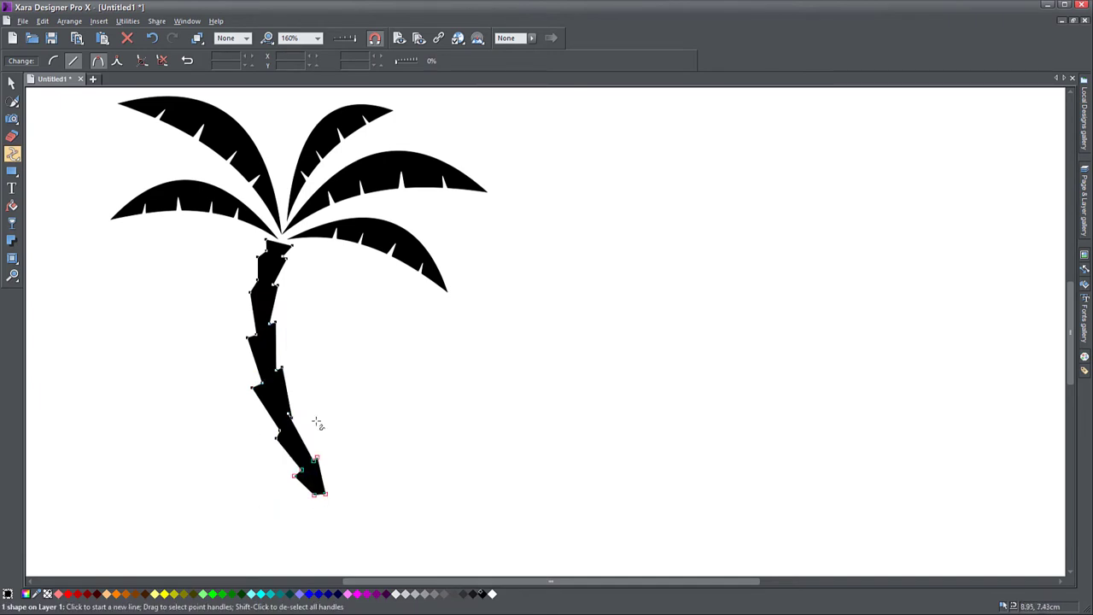
- Shift the lower trunk notches left, sweep the base tip further right, and lower the trunk slightly below the leaves
left_click_drag(269, 438, 268, 438)
key("ctrl+z")
left_click_drag(235, 403, 268, 441)
key("ctrl+y")
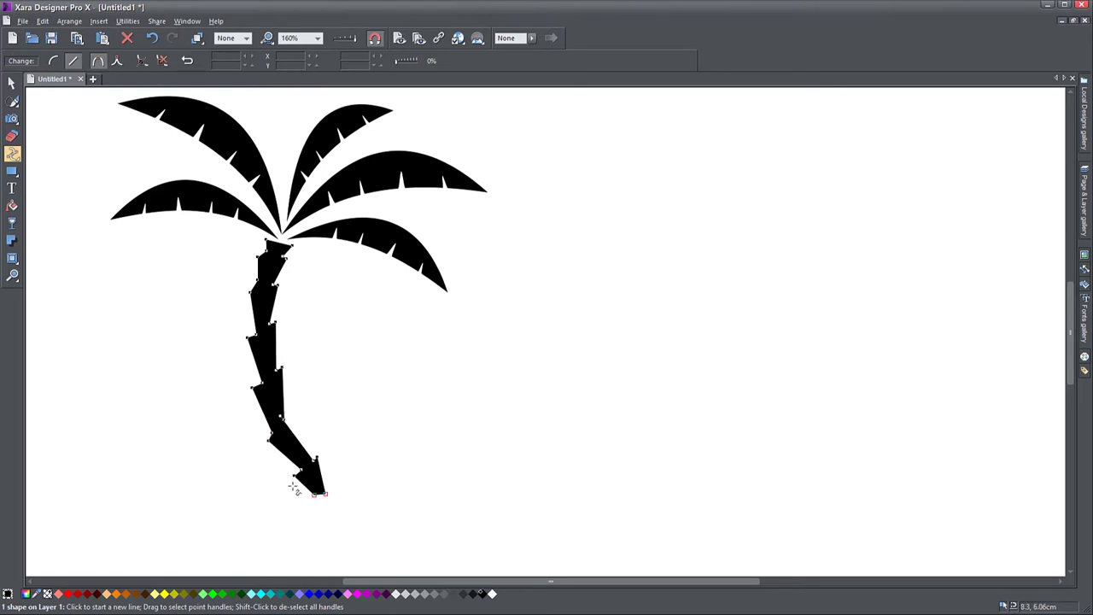
left_click_drag(325, 493, 340, 490)
scroll(344, 490, "down", 1)
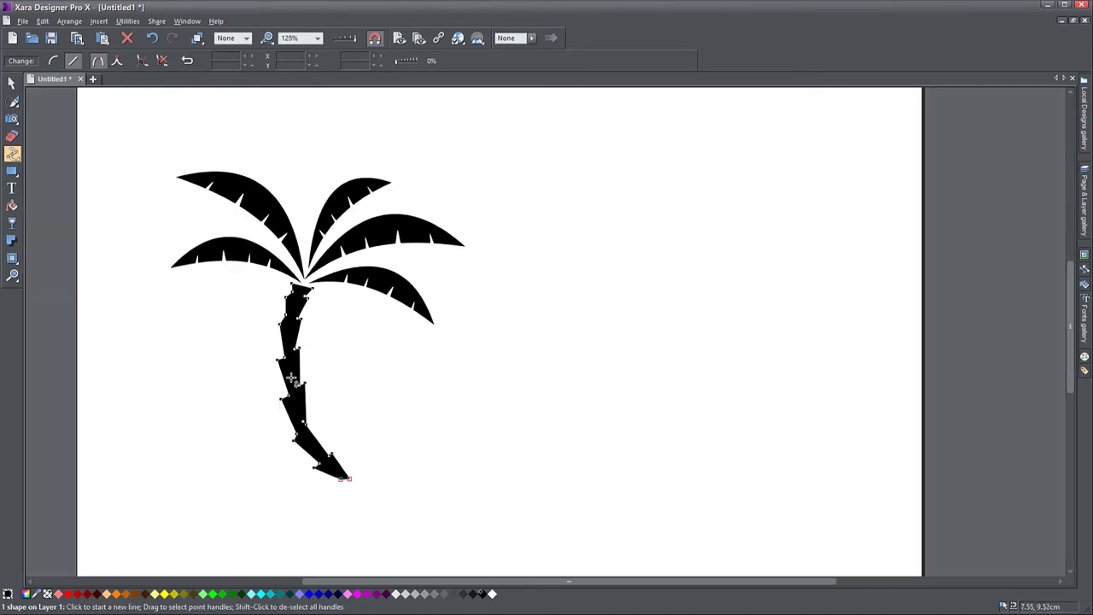
left_click(11, 83)
mouse_move(297, 372)
left_mouse_down()
mouse_move(304, 385)
mouse_move(296, 378)
left_mouse_up()
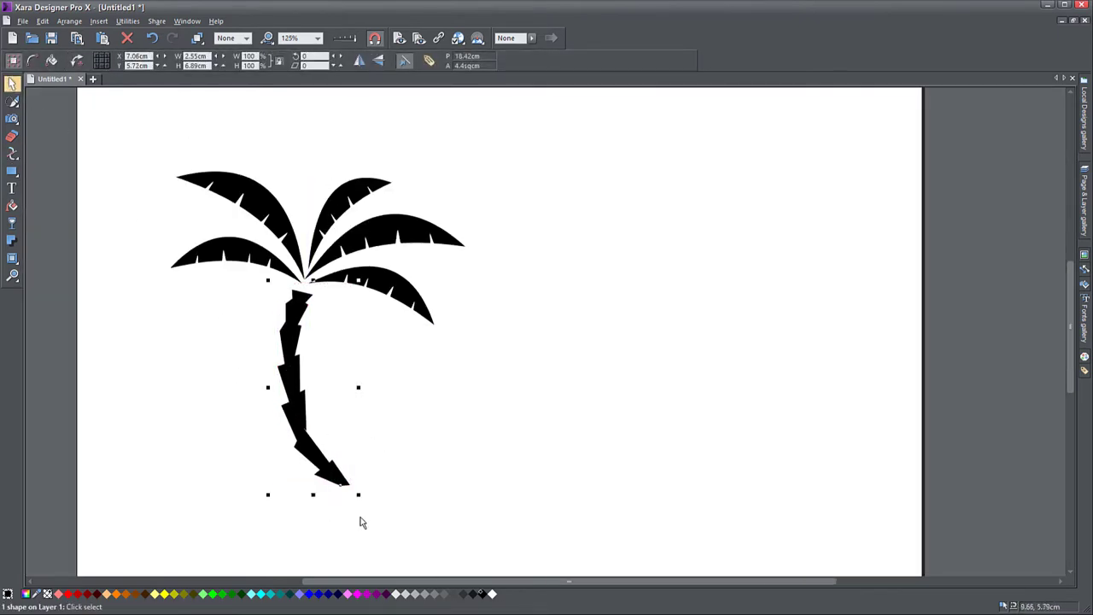
- Draw a circle about 5.5 cm across and place it at the trunk as the sun
left_click(171, 395)
mouse_move(12, 173)
left_click(54, 171)
left_click_drag(523, 308, 671, 454)
left_click(12, 83)
left_click_drag(598, 379, 352, 374)
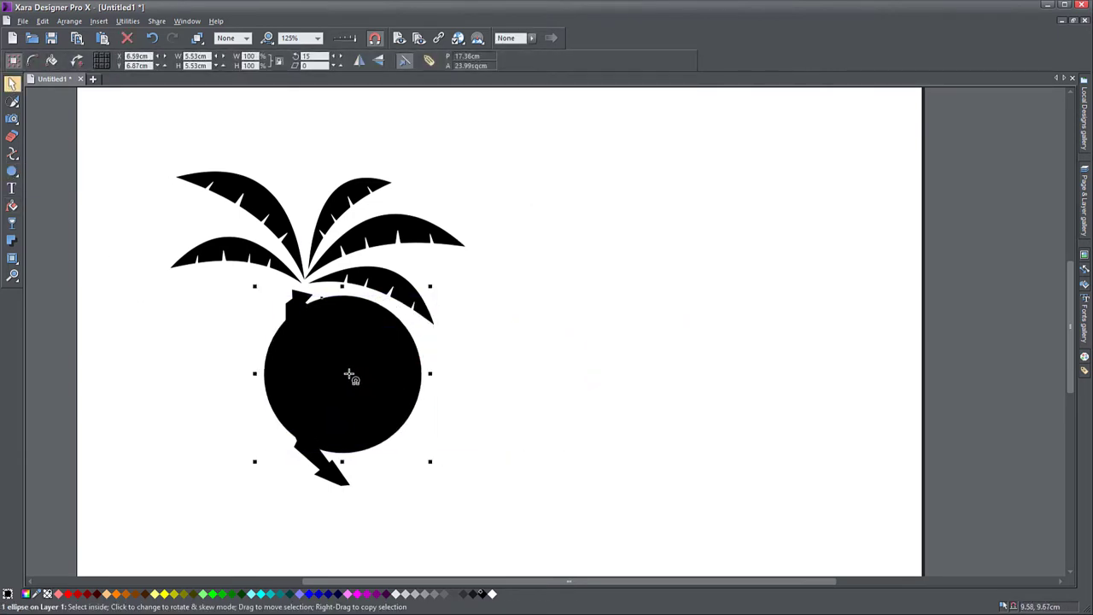
- Fill the sun circle with orange and soften it to a pale yellow-orange in the colour editor
left_click(116, 594)
left_click(8, 594)
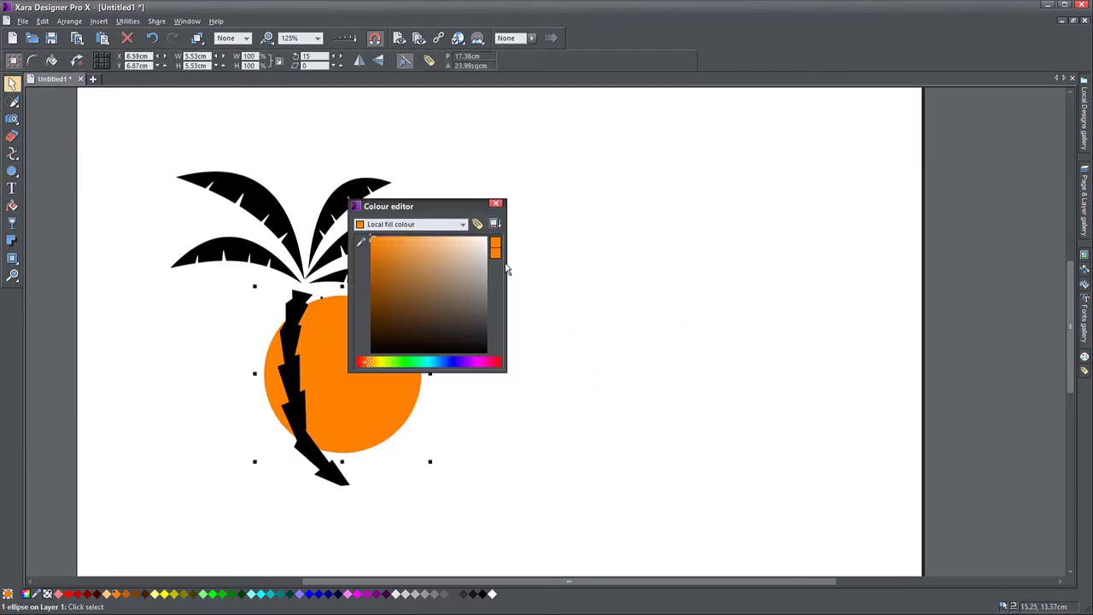
left_click_drag(402, 206, 560, 195)
left_click(535, 351)
left_click_drag(536, 351, 530, 351)
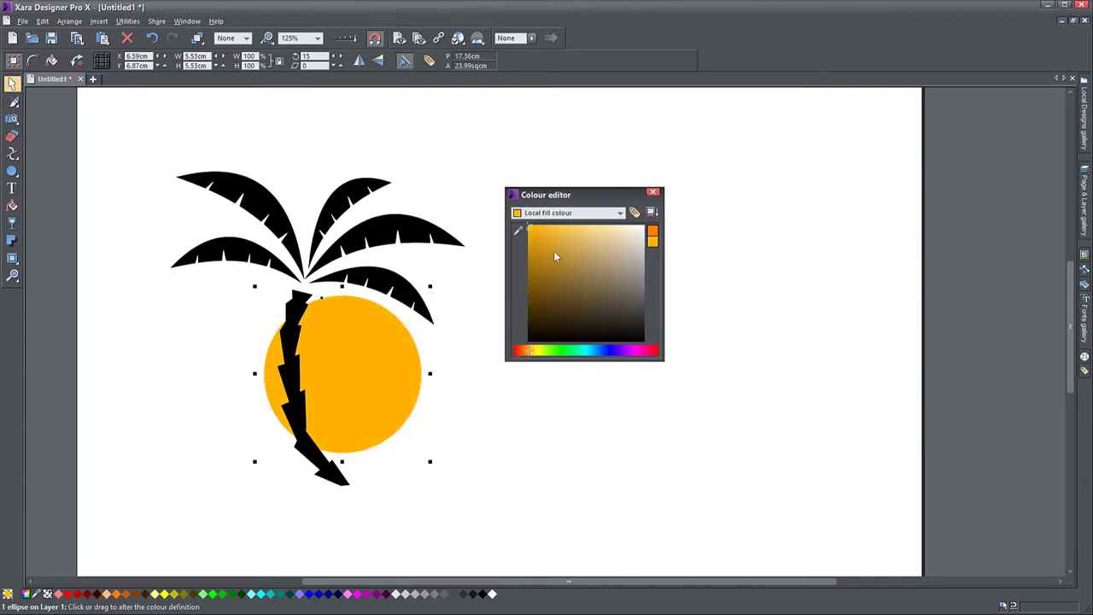
left_click_drag(553, 251, 577, 230)
- Recolour all five palm leaves to a soft light green
mouse_move(154, 135)
left_mouse_down()
mouse_move(459, 307)
mouse_move(482, 337)
left_mouse_up()
left_click(554, 351)
left_click_drag(559, 243, 592, 254)
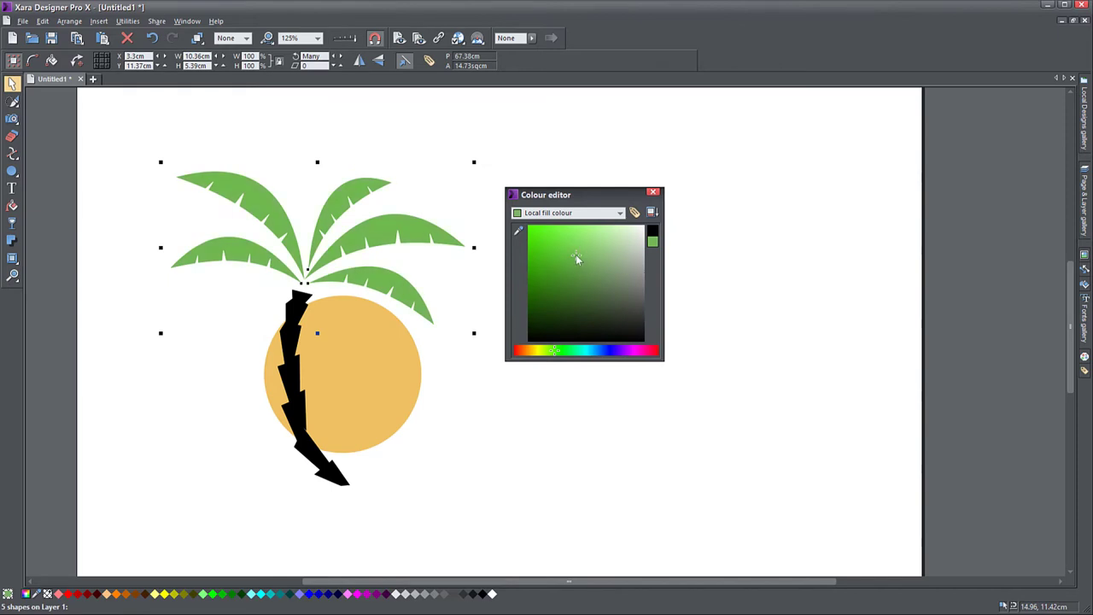
- Move the sun circle slightly lower behind the trunk and clear the selection
left_click(289, 366)
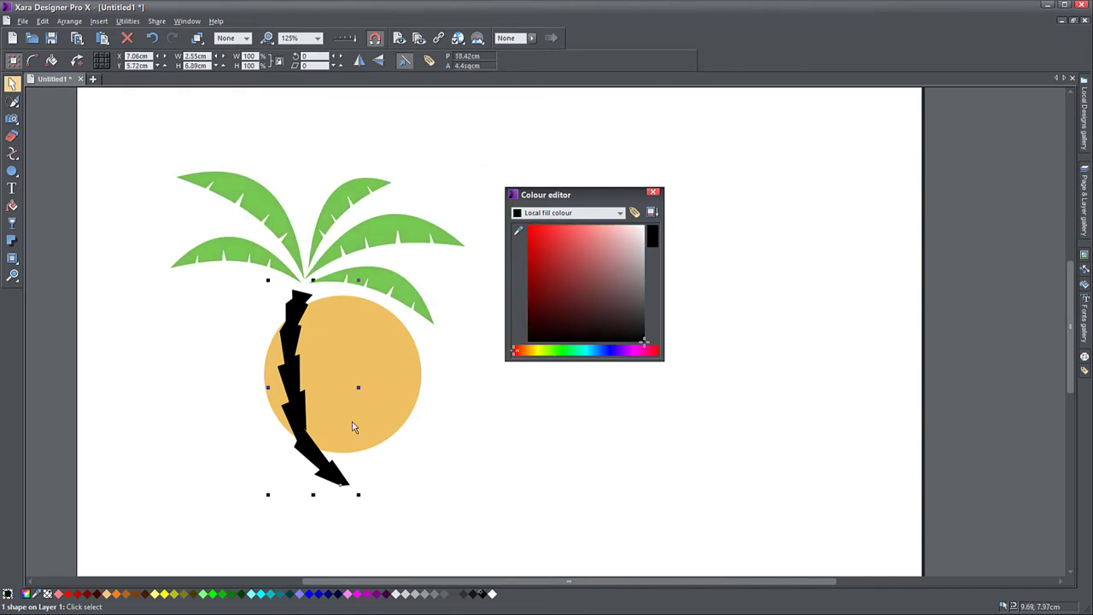
left_click(354, 423)
mouse_move(367, 369)
left_mouse_down()
mouse_move(383, 393)
mouse_move(364, 387)
left_mouse_up()
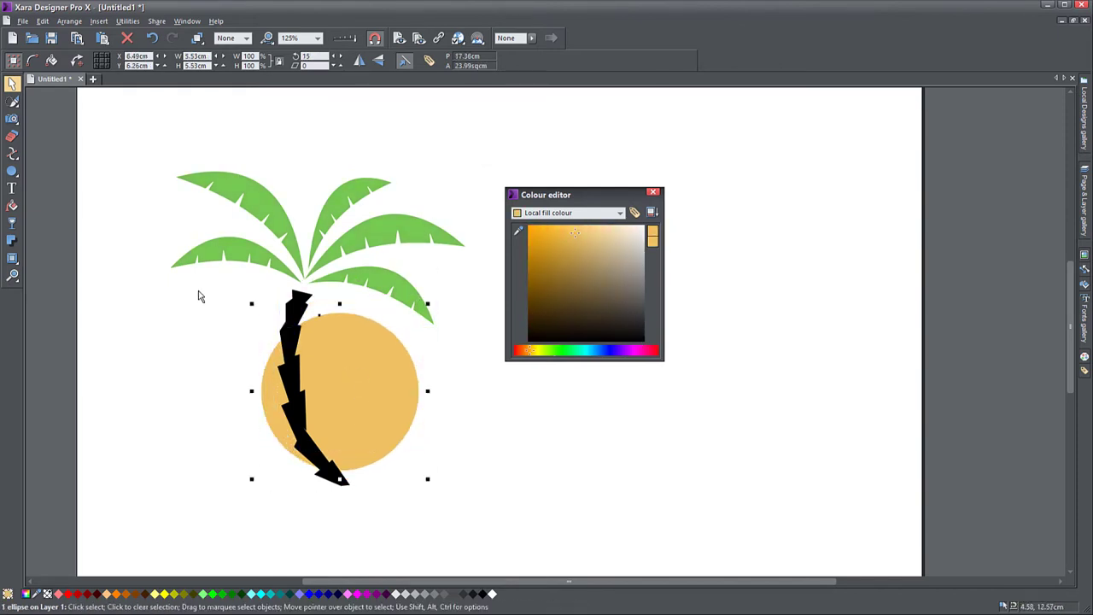
left_click(198, 296)
- Draw a heart's curved right side beside the palm with the Shape Tool, add a straight segment from its notch, and close the colour editor
mouse_move(12, 173)
left_click(12, 154)
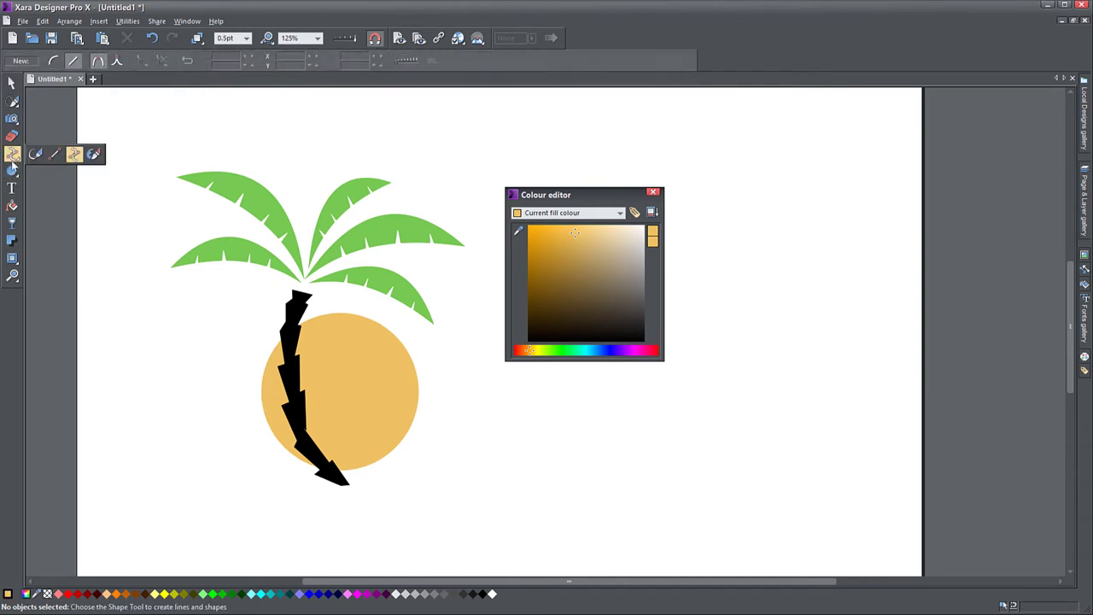
left_click(693, 460)
left_click(775, 230)
left_click_drag(755, 311, 858, 241)
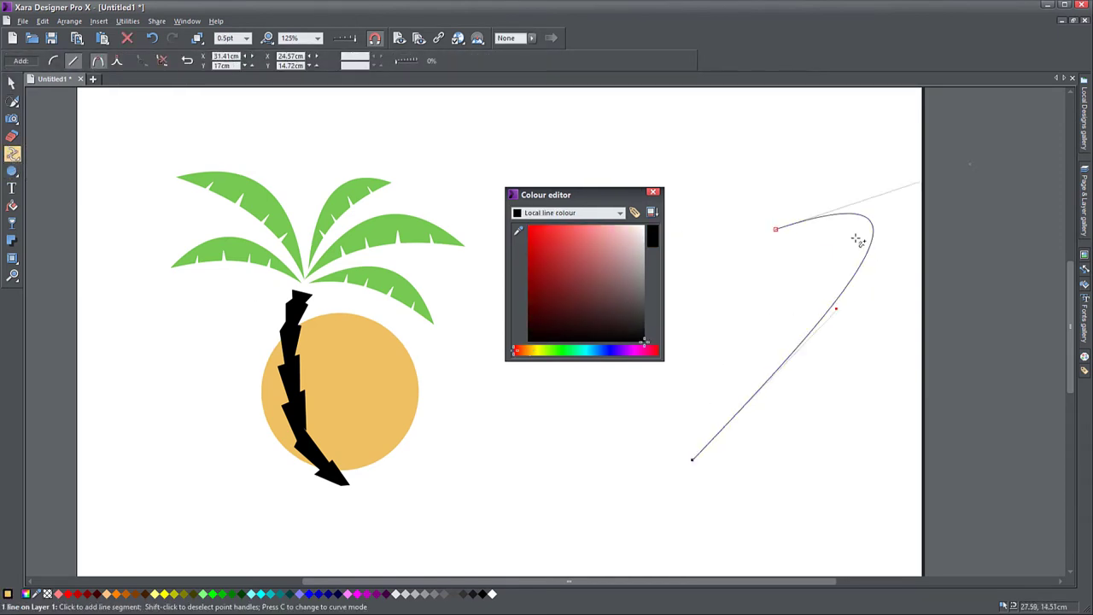
left_click_drag(856, 323, 872, 162)
left_click(692, 155)
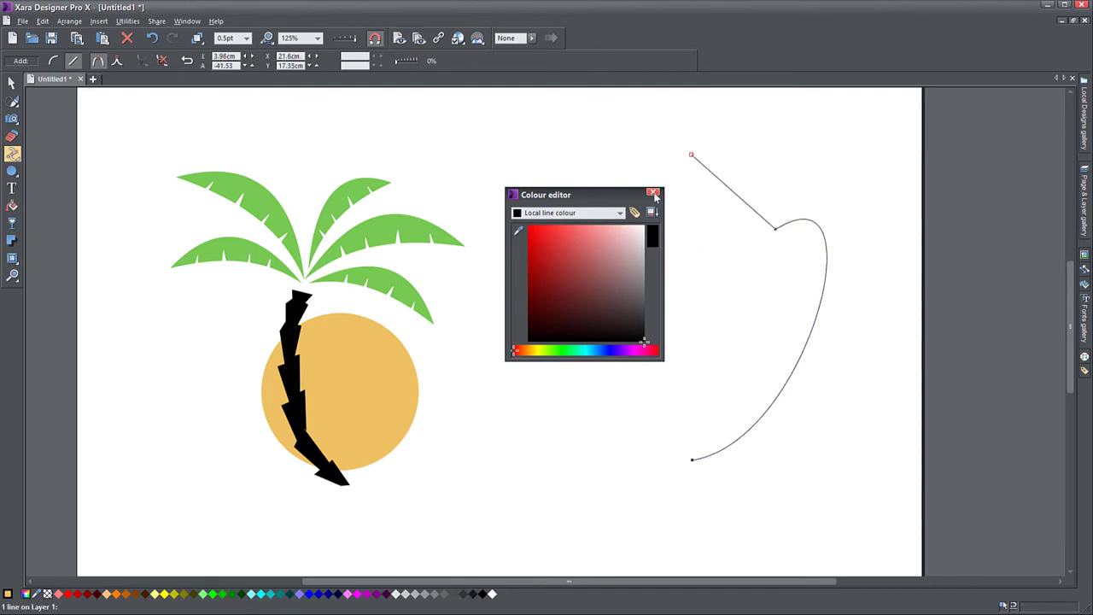
left_click(652, 192)
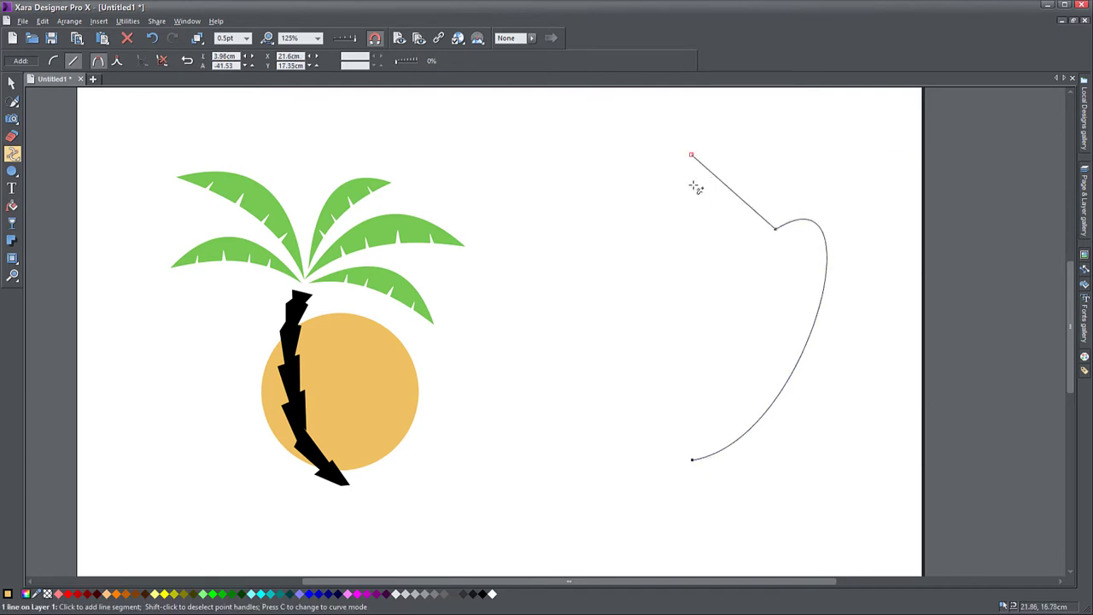
- Add the heart's curved left side and delete the extra point so both lobes meet at a single notch
left_click(683, 437)
left_click_drag(690, 233, 615, 179)
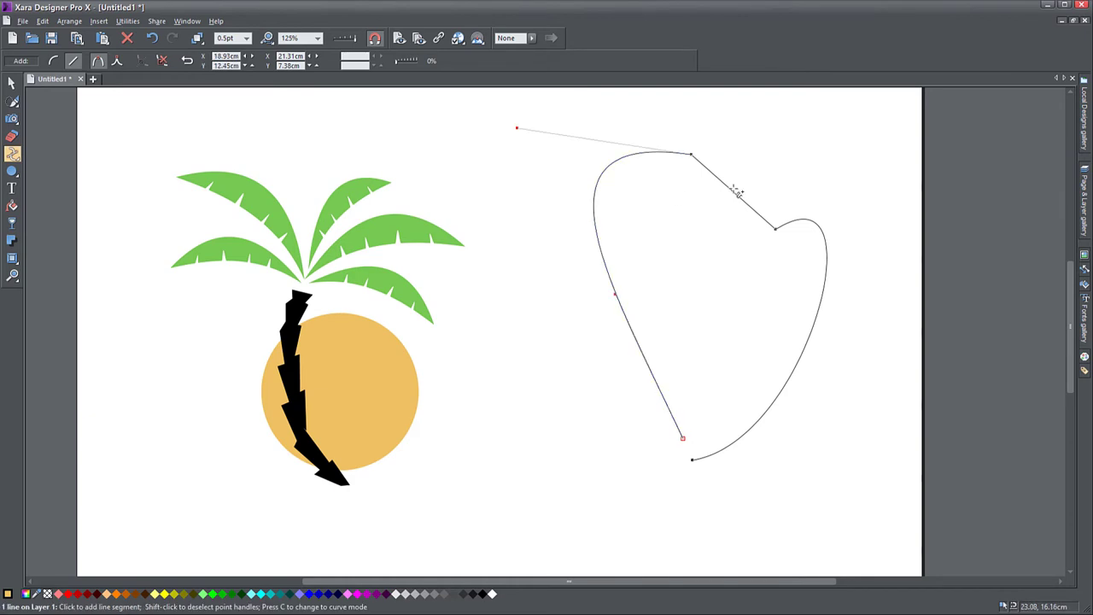
left_click_drag(776, 230, 638, 238)
left_click(692, 155)
key("Delete")
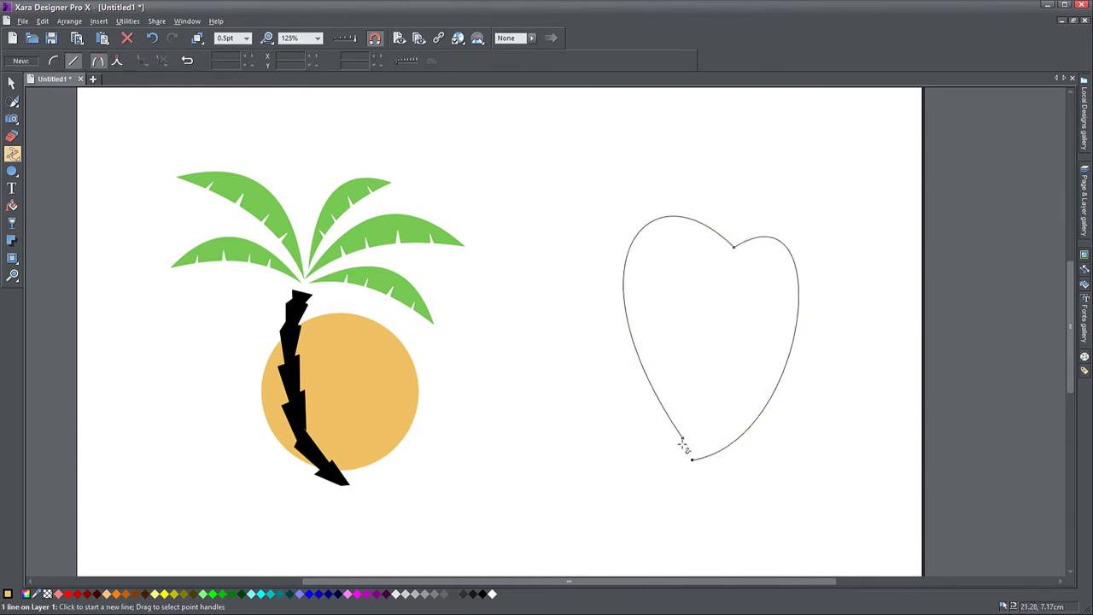
- Adjust the heart's lower left end, widen the right lobe, and undo closing the path so the line stays open at the lower tip
left_click_drag(683, 438, 676, 420)
left_click(692, 467)
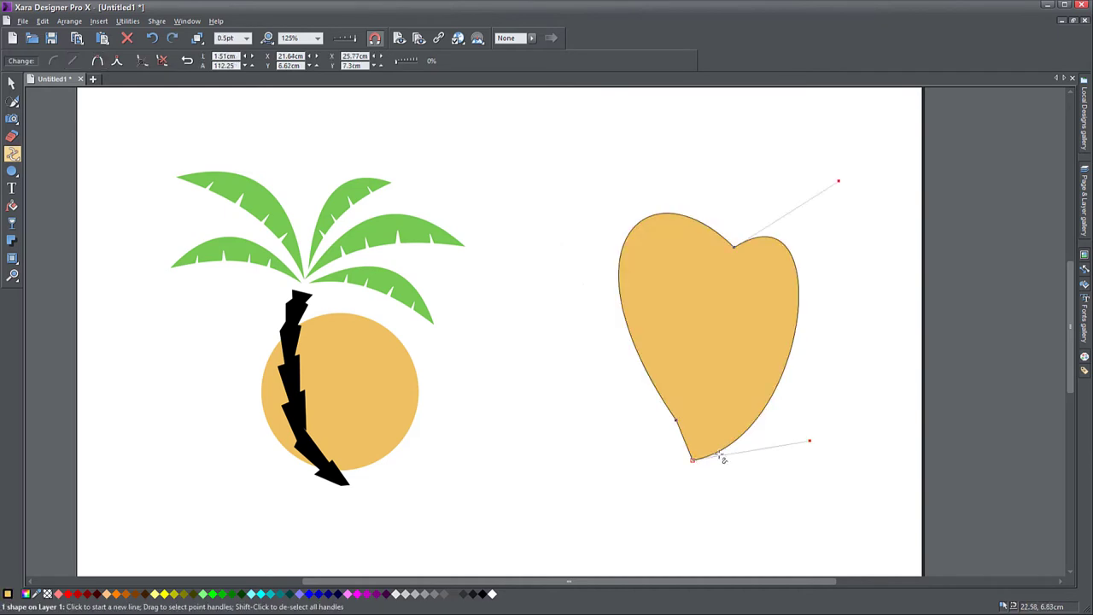
key("ctrl+z")
left_click_drag(804, 366, 813, 364)
left_click_drag(693, 460, 724, 464)
key("ctrl+z")
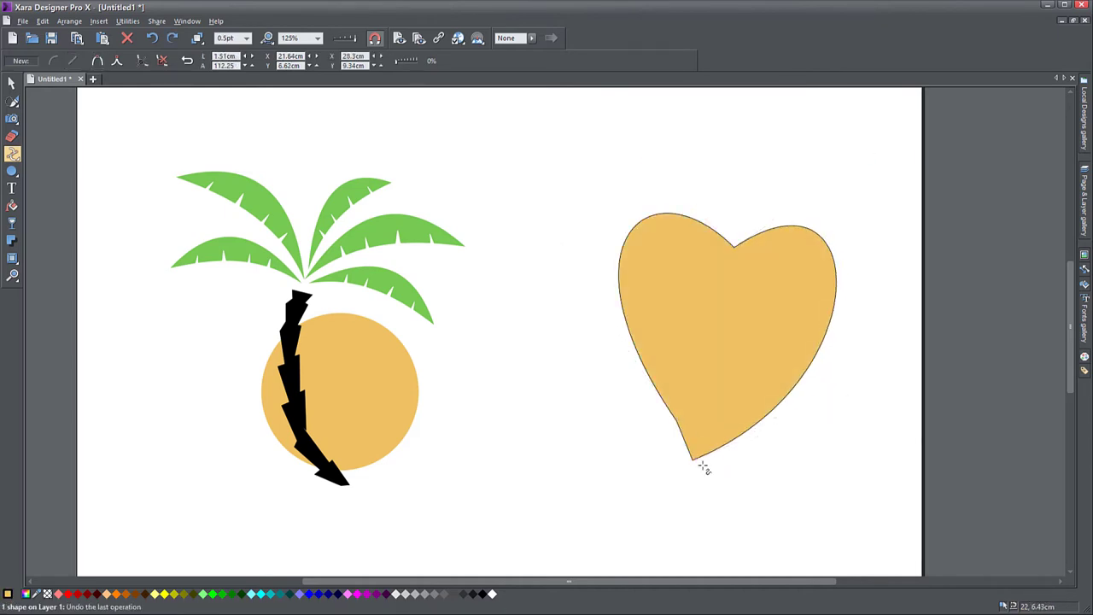
key("ctrl+z")
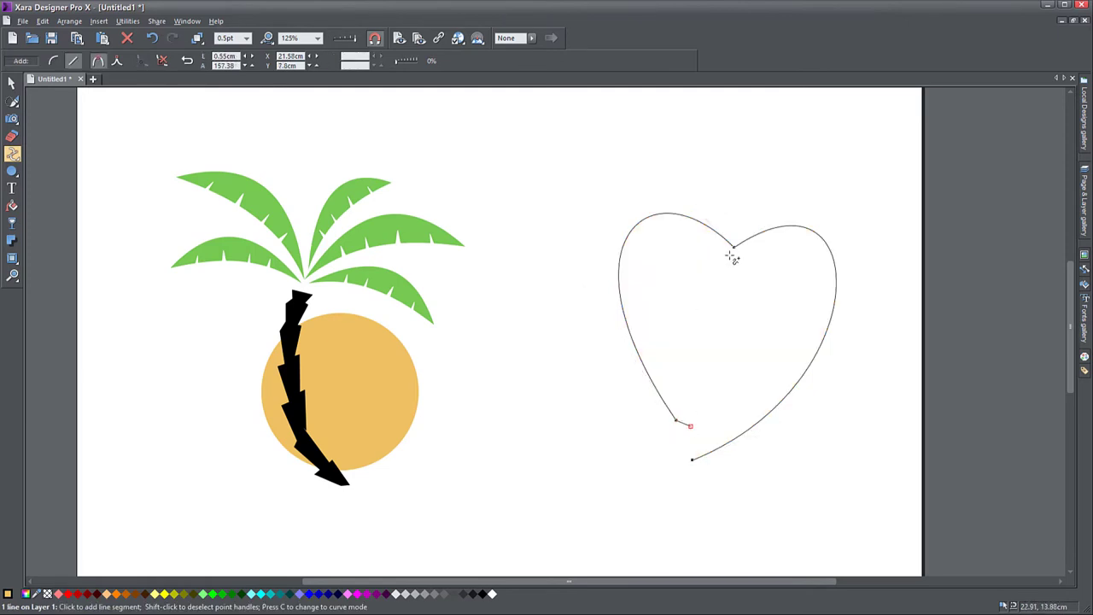
- Draw an inner curve parallel to the heart's left side, round the lower left tip and shift the inner notch point slightly left
left_click(733, 261)
left_click_drag(693, 321, 604, 333)
scroll(691, 424, "up", 5)
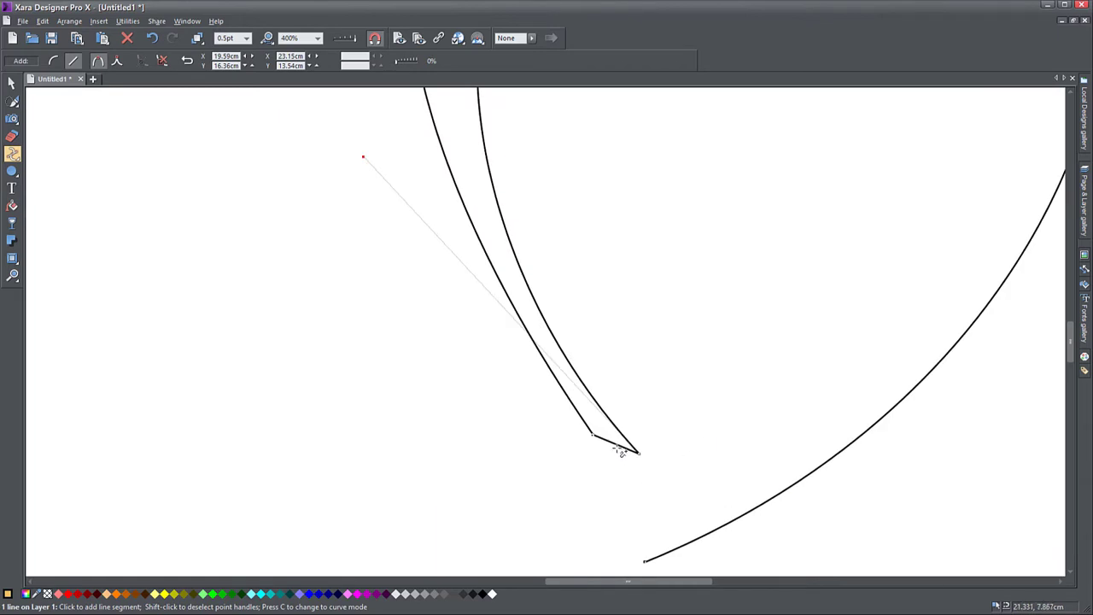
left_click_drag(643, 478, 615, 463)
scroll(400, 381, "down", 2)
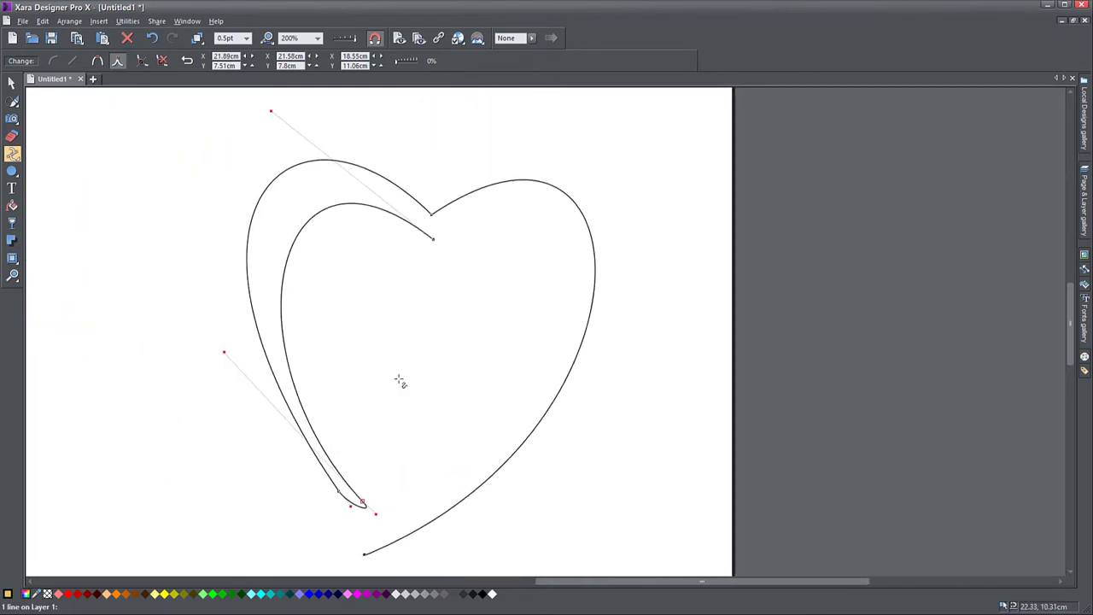
left_click_drag(434, 240, 424, 241)
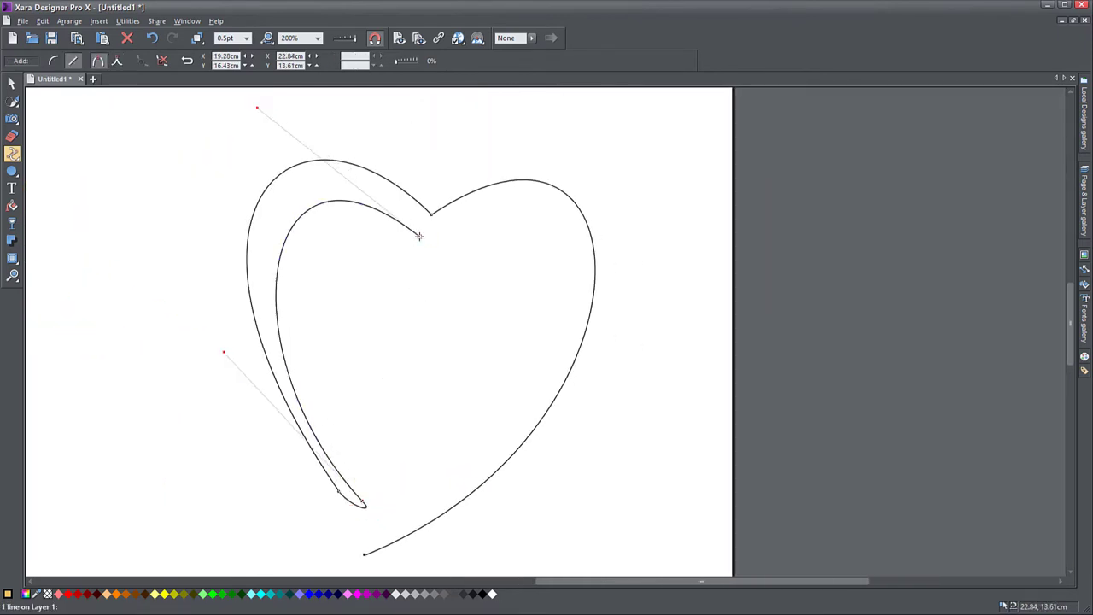
- Add the inner right curve from the inner notch to the lower tip and bend it to follow the outer right side
left_click(390, 530)
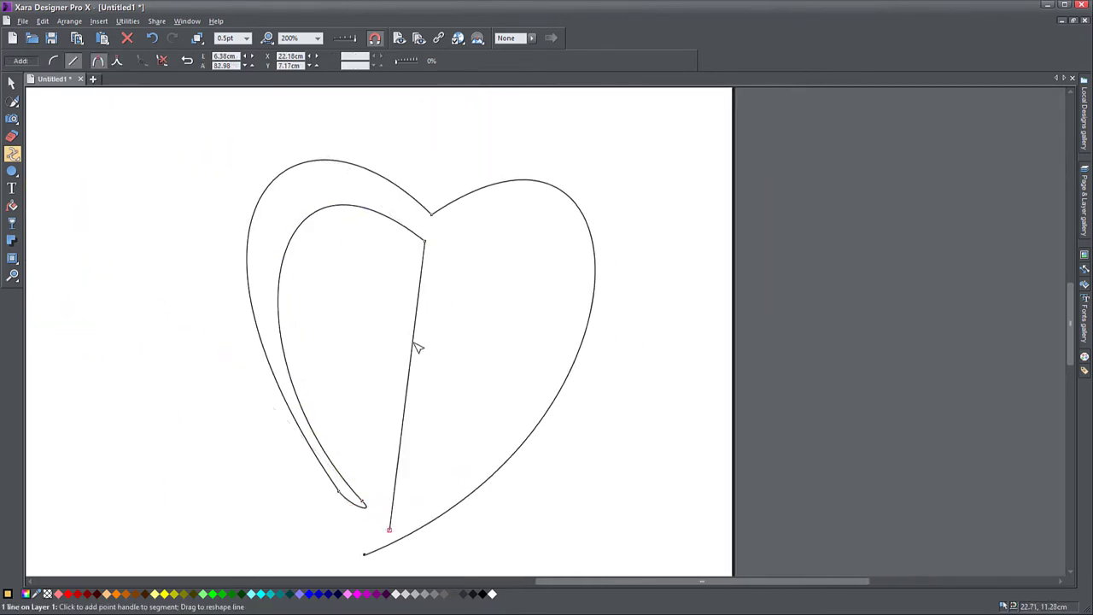
left_click_drag(554, 245, 557, 241)
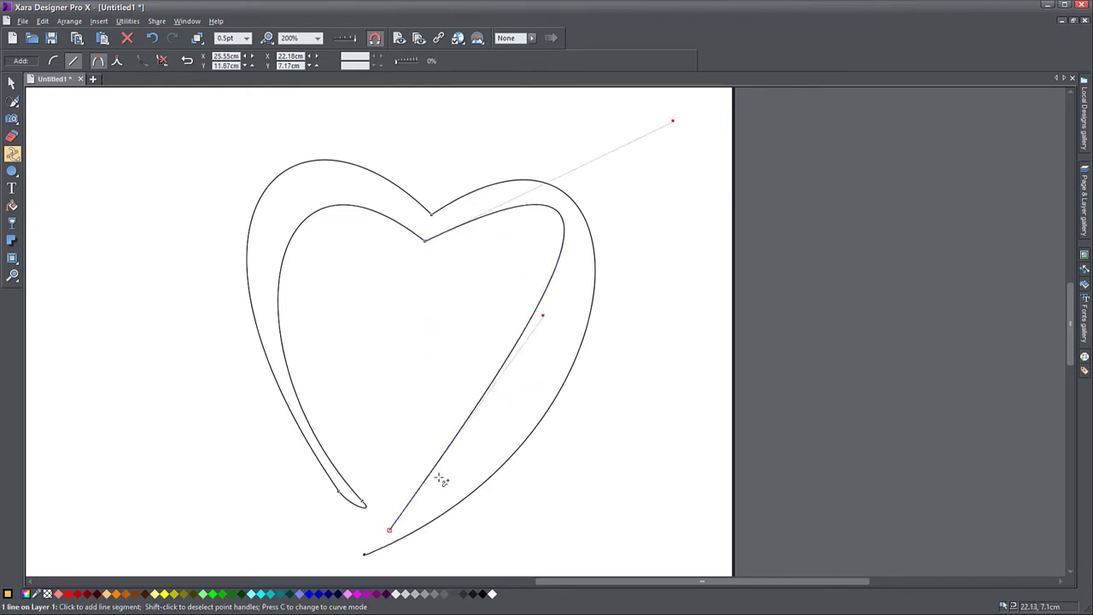
left_click_drag(551, 321, 586, 441)
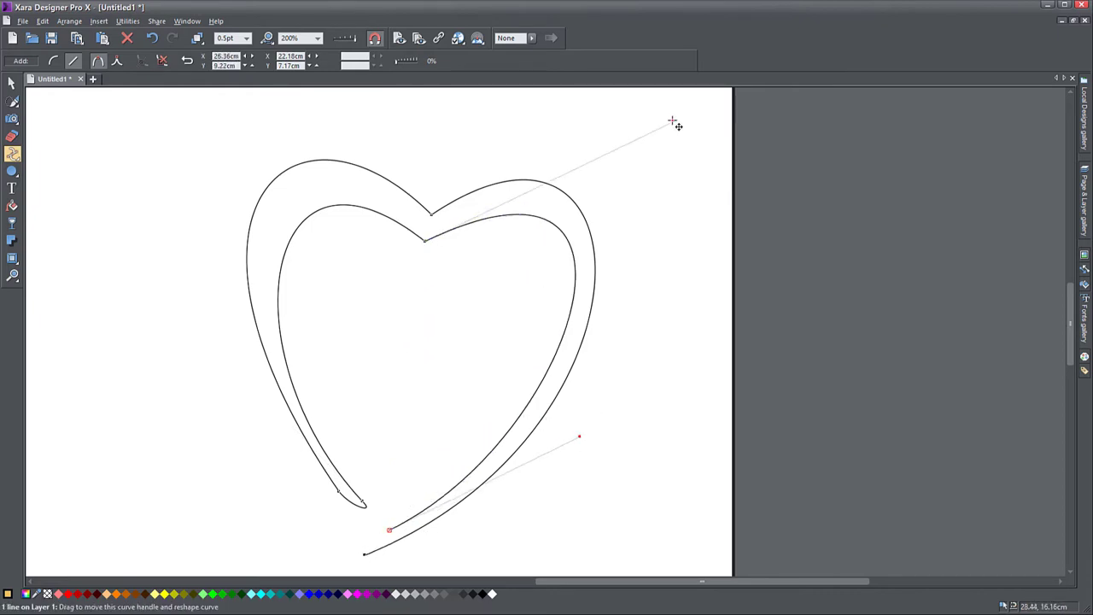
left_click_drag(674, 125, 639, 169)
- Reshape the inner left curve so it runs closer to the heart's outer left side
left_click(424, 303)
left_click_drag(268, 178, 258, 121)
left_click_drag(225, 417, 189, 360)
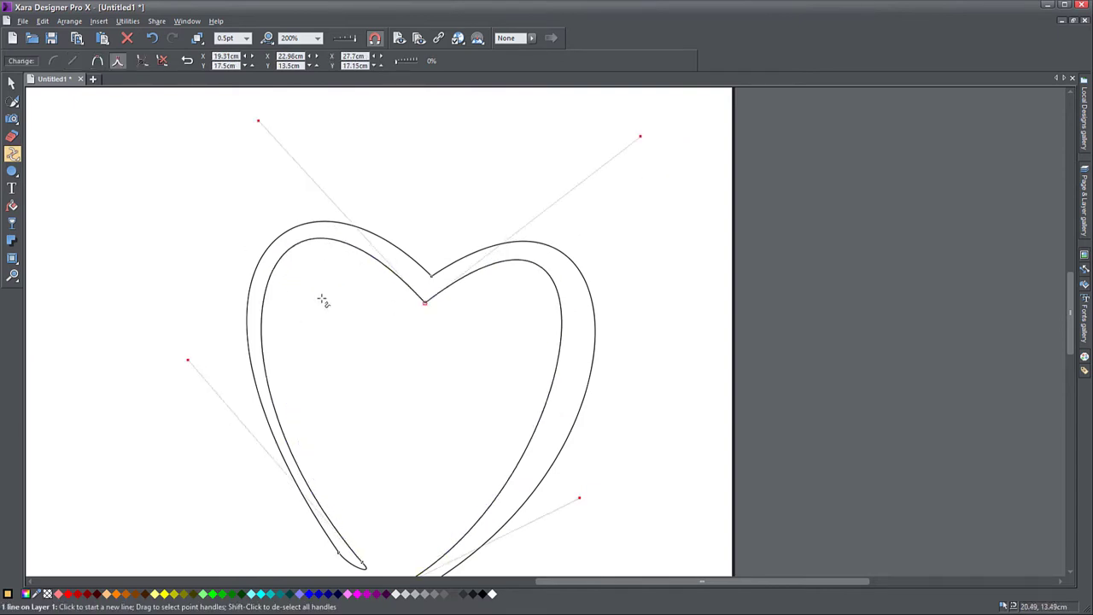
- Close the heart path at its lower tip into a filled band and push the inner right curve outward
scroll(341, 367, "down", 3)
scroll(341, 367, "right", 1)
left_click_drag(322, 480, 367, 452)
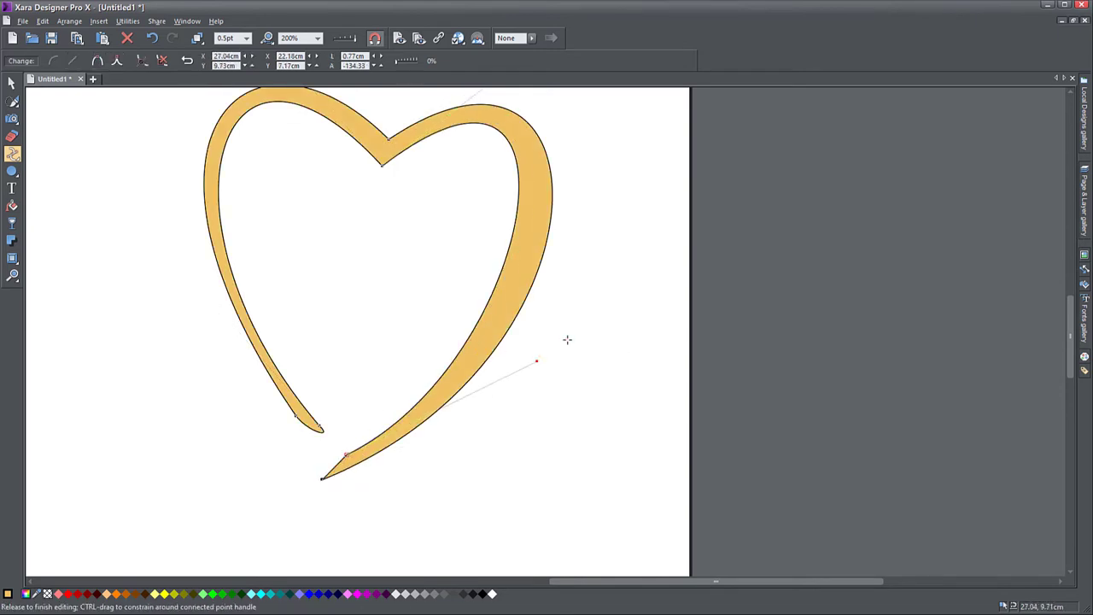
left_click_drag(567, 339, 574, 348)
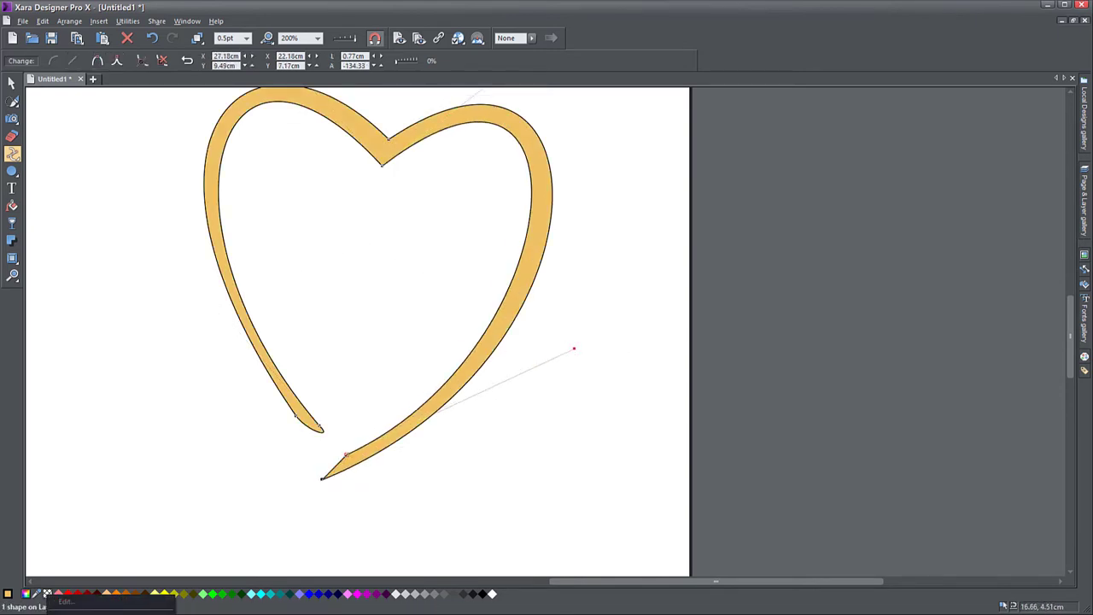
- Remove the heart's outline colour and smooth the rounded tip of its left arm
left_click(84, 614)
scroll(237, 381, "up", 4)
left_click_drag(523, 530, 278, 299)
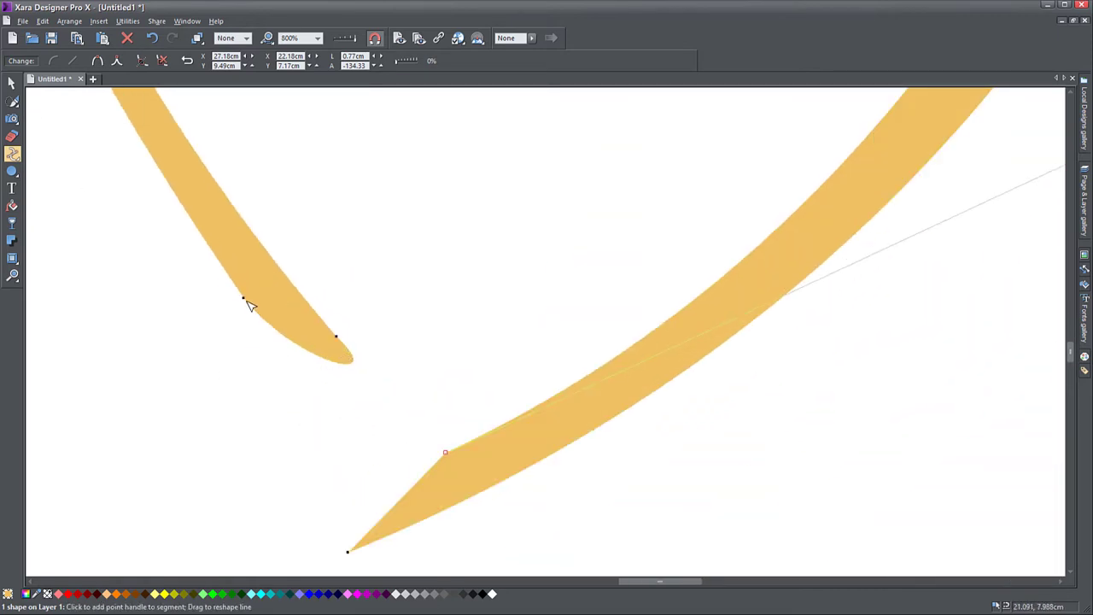
left_click(244, 299)
left_click(338, 363)
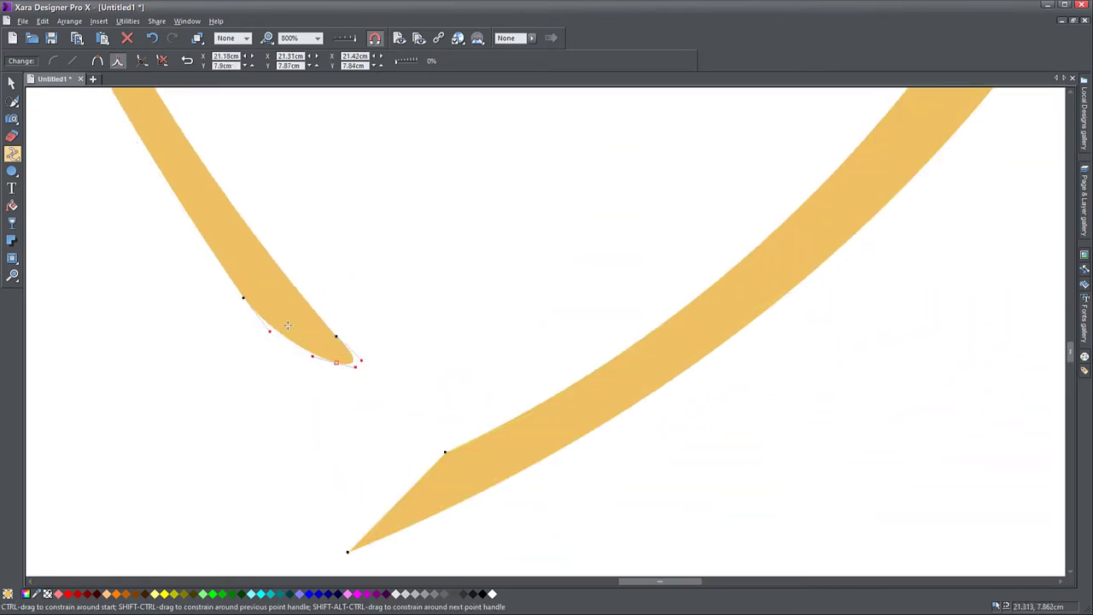
double_click(326, 363)
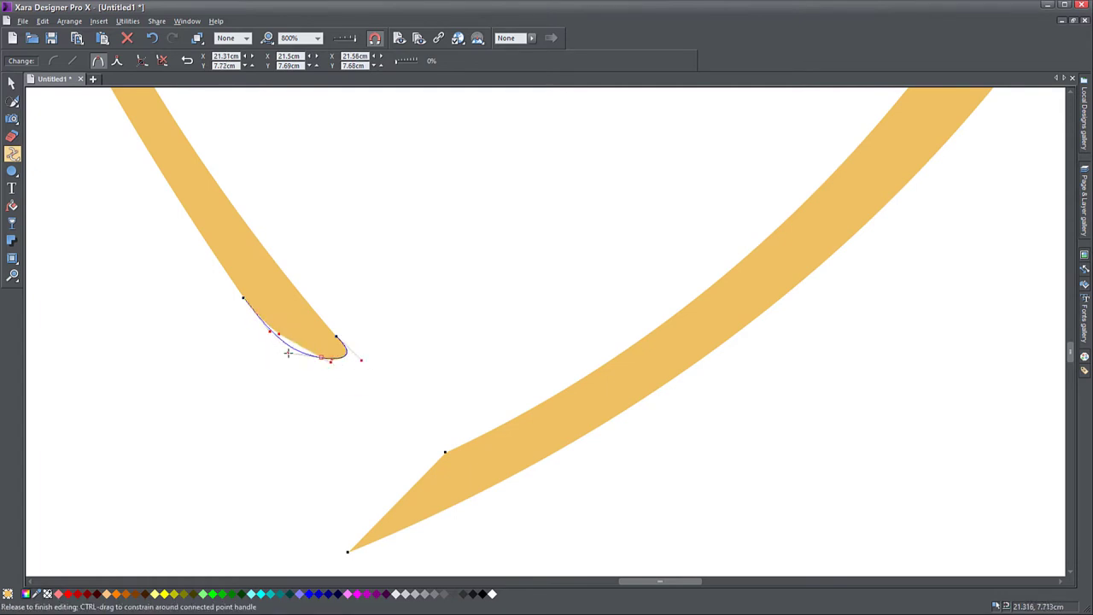
left_click_drag(289, 353, 291, 352)
- Round off the pointed tip of the heart's right arm and reshape the inner right curve
scroll(325, 382, "down", 1)
left_click_drag(379, 449, 351, 464)
scroll(368, 463, "down", 2)
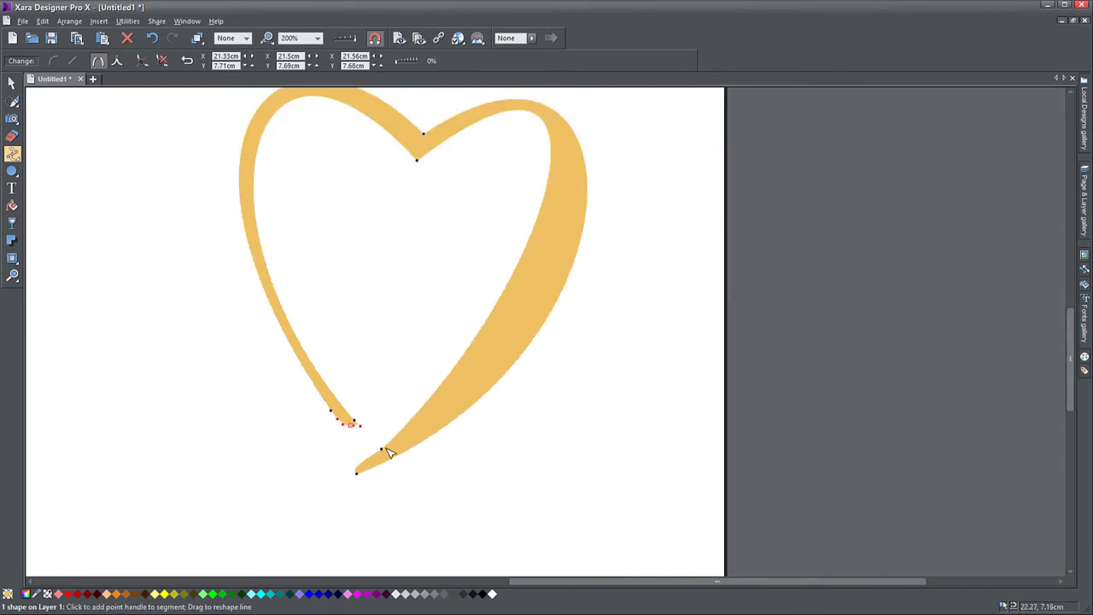
scroll(384, 454, "down", 1)
left_click_drag(481, 337, 487, 164)
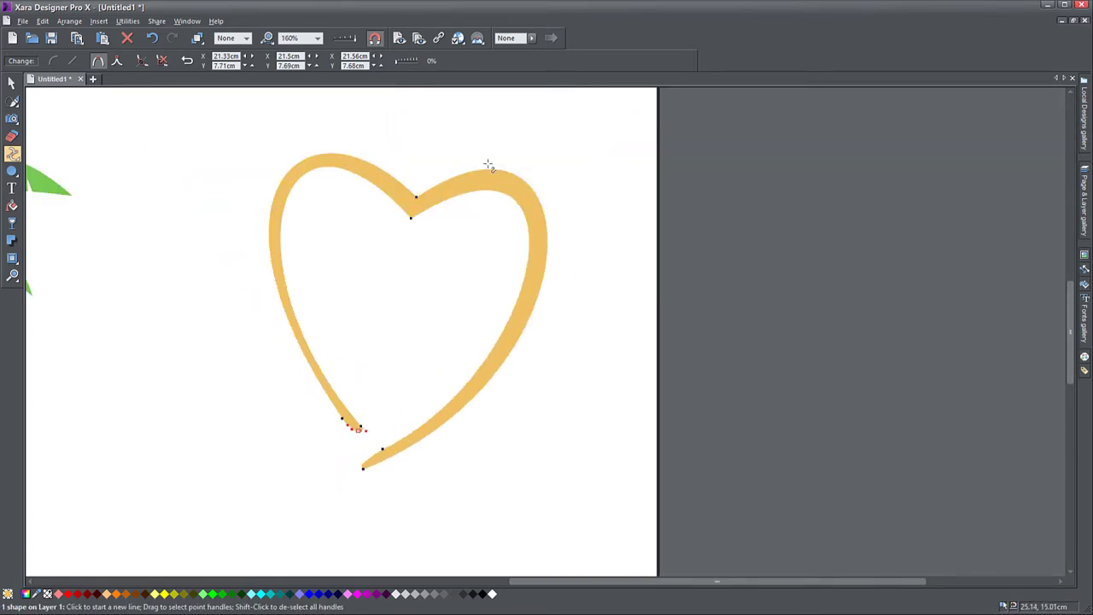
- Fine-tune the inner right curve's handles to even out the thickness of the heart's right side
left_click(412, 218)
mouse_move(590, 104)
left_mouse_down()
mouse_move(589, 93)
mouse_move(580, 100)
left_mouse_up()
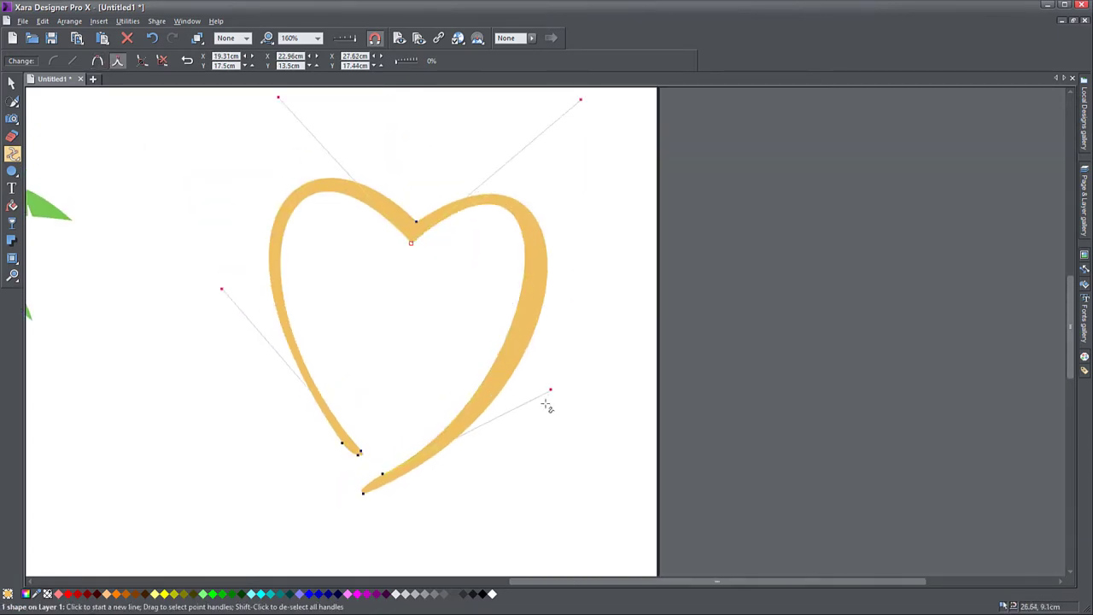
left_click_drag(550, 390, 579, 381)
scroll(447, 371, "down", 2)
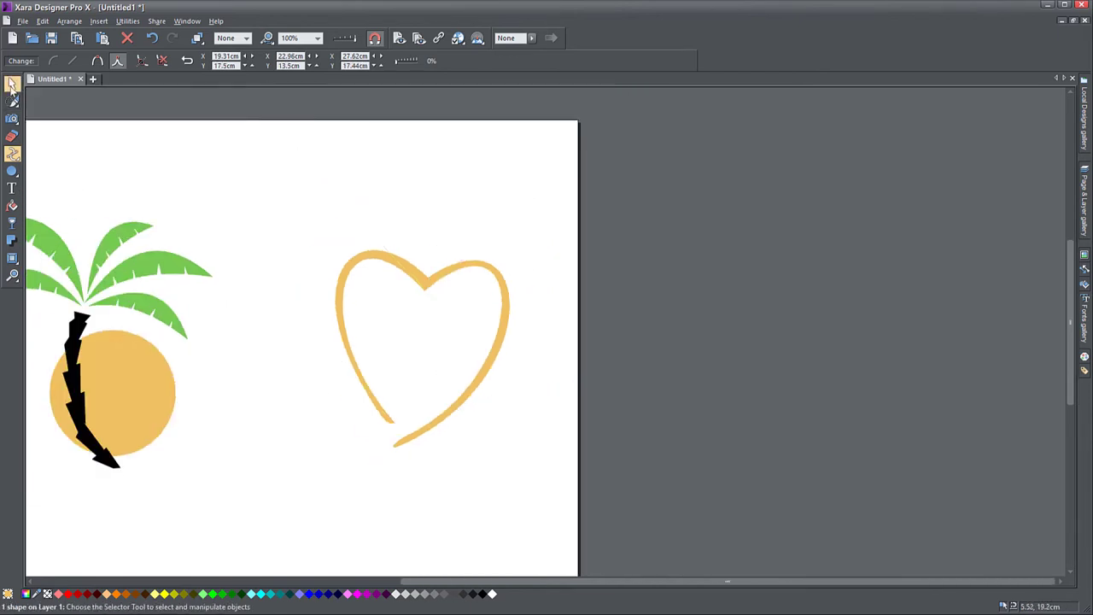
- Fill the heart with the black sampled from the palm trunk and move it closer to the palm
left_click(12, 85)
left_click_drag(36, 593, 100, 445)
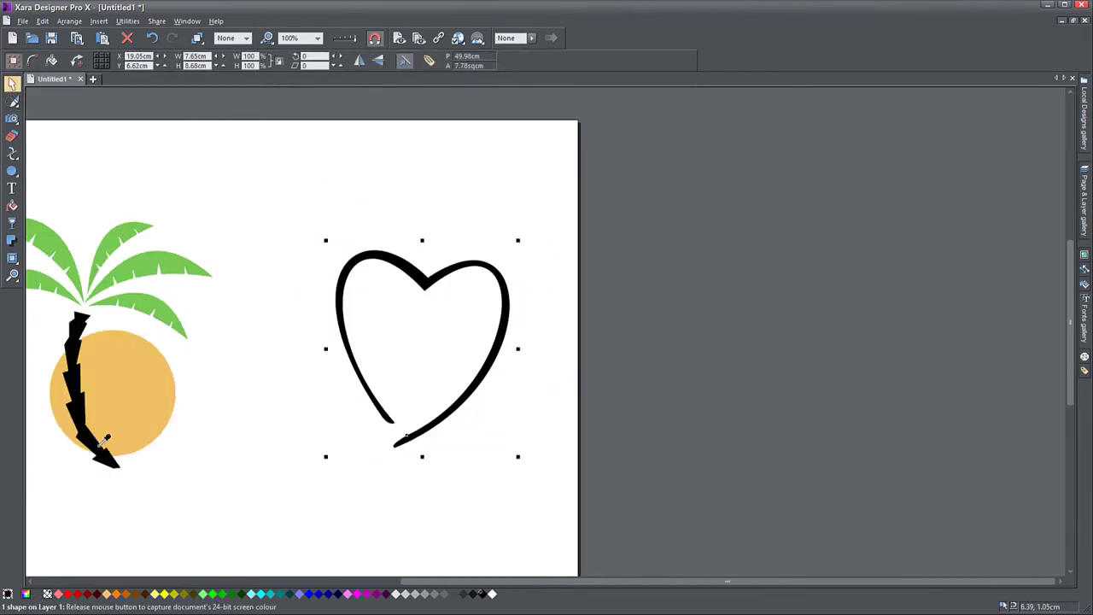
left_click_drag(416, 285, 307, 264)
left_click_drag(324, 283, 475, 262)
- Scale the palm tree and sun down to about 6.9 cm wide and place them, mirrored, over the heart
left_click_drag(111, 166, 401, 520)
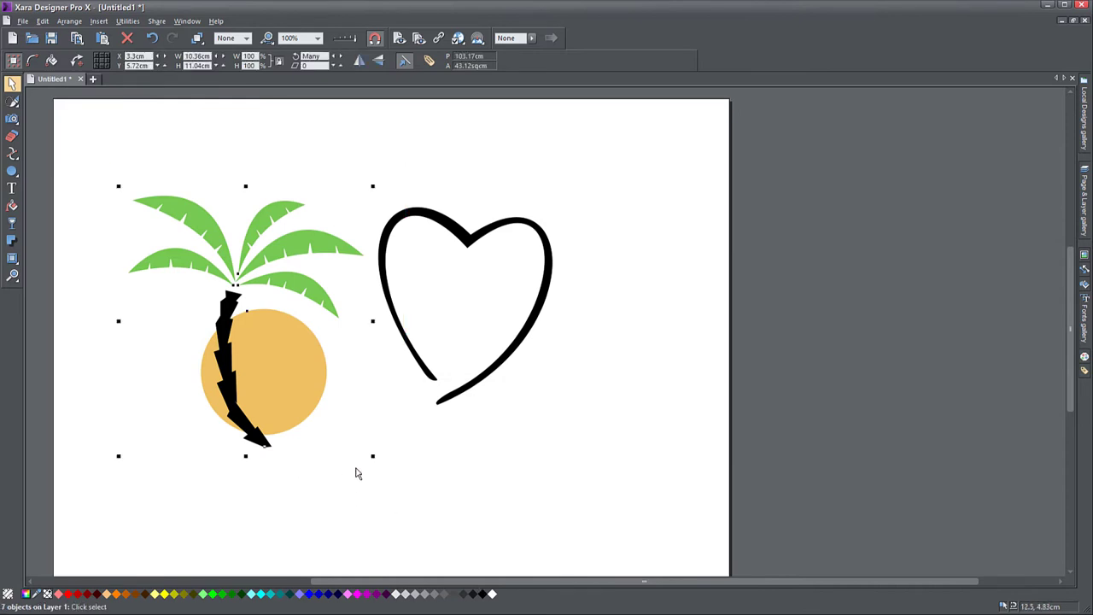
left_click_drag(373, 456, 334, 414)
left_click_drag(264, 390, 508, 335)
scroll(473, 307, "up", 1)
left_click_drag(436, 175, 346, 184)
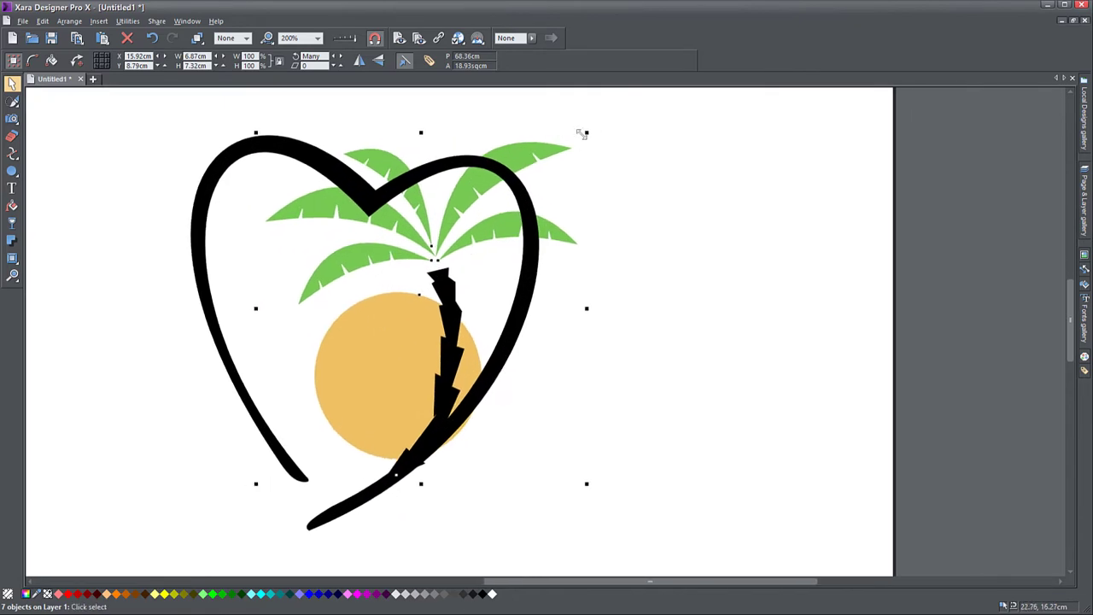
- Shrink the palm tree and sun to about 5.2 cm wide, skew them slightly and position them inside the heart
left_click_drag(582, 134, 511, 216)
mouse_move(420, 386)
left_mouse_down()
mouse_move(427, 369)
mouse_move(423, 379)
left_mouse_up()
left_click(395, 255)
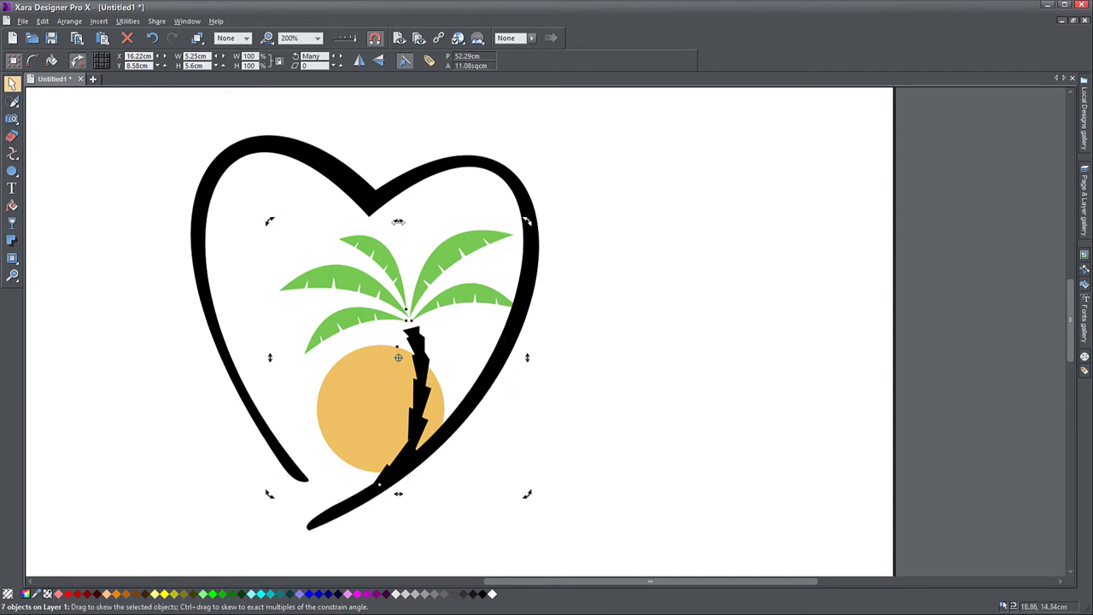
mouse_move(398, 220)
left_mouse_down()
mouse_move(379, 222)
mouse_move(411, 224)
left_mouse_up()
left_click_drag(425, 404, 410, 380)
- Mirror the heart horizontally, and rotate it about 7° clockwise with a slight skew of its top to the right
left_click(369, 200)
left_click(359, 61)
left_click(460, 145)
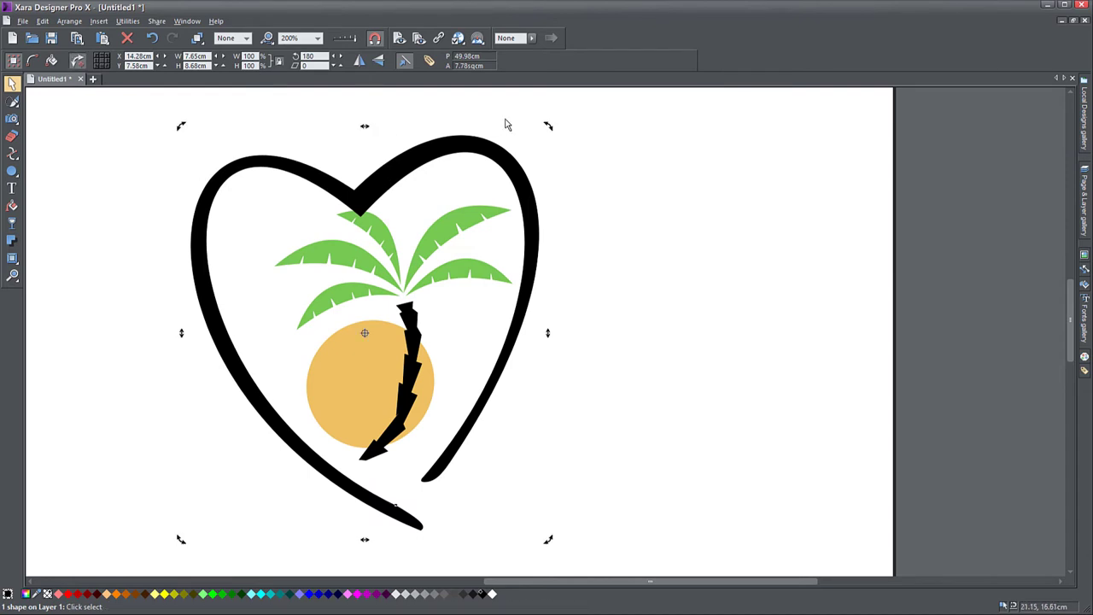
left_click_drag(547, 126, 601, 124)
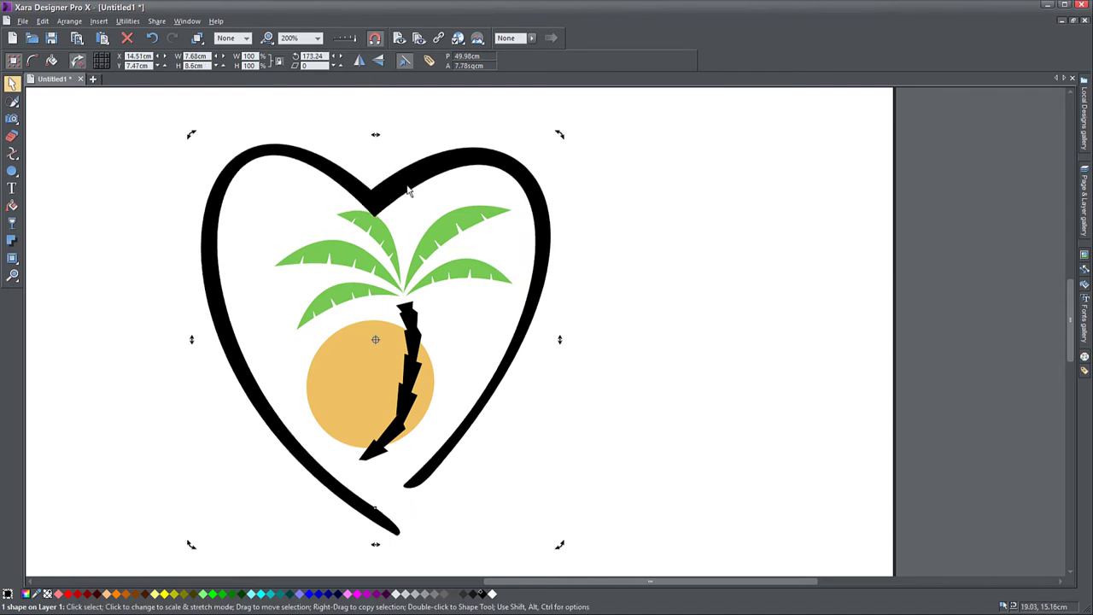
left_click_drag(374, 135, 407, 145)
- Select all palm pieces with the sun and move them so the trunk's base meets the heart's lower right arm
left_click_drag(414, 360, 435, 381)
key("ctrl+z")
left_click_drag(203, 155, 510, 478)
left_click(405, 420)
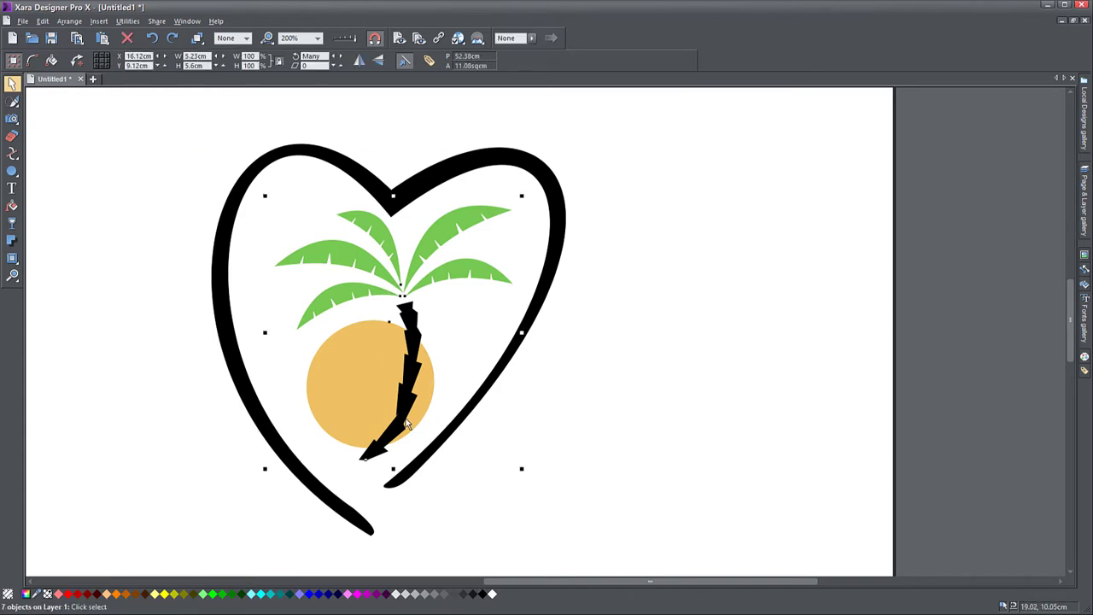
left_click_drag(405, 420, 430, 446)
- Skew the sun circle slightly and move it down and left to sit against the trunk's base
left_click(390, 374)
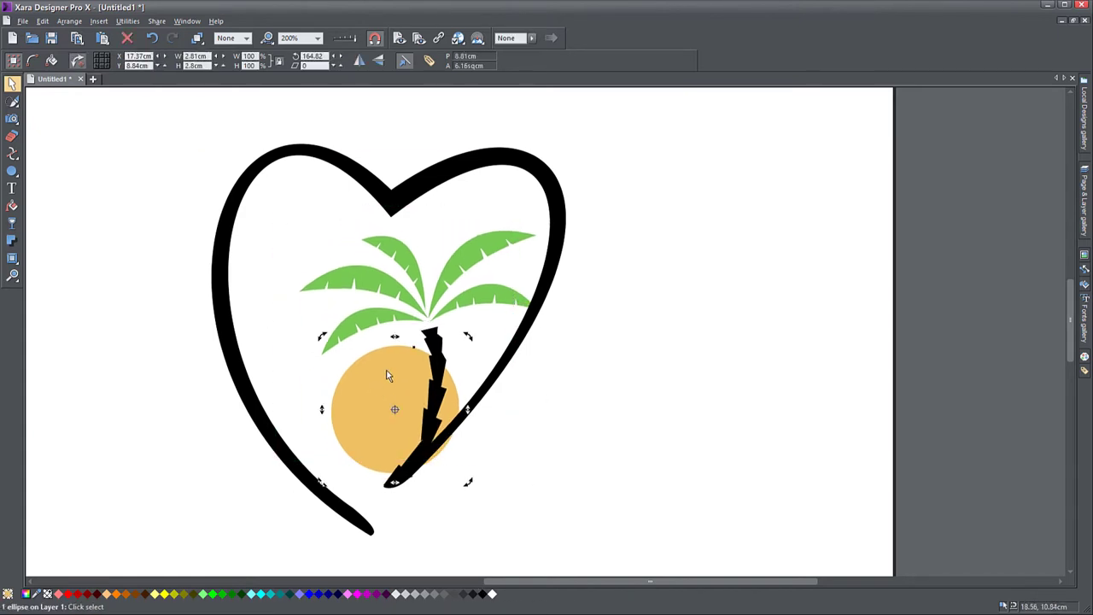
left_click_drag(393, 338, 387, 338)
left_click_drag(393, 393, 378, 424)
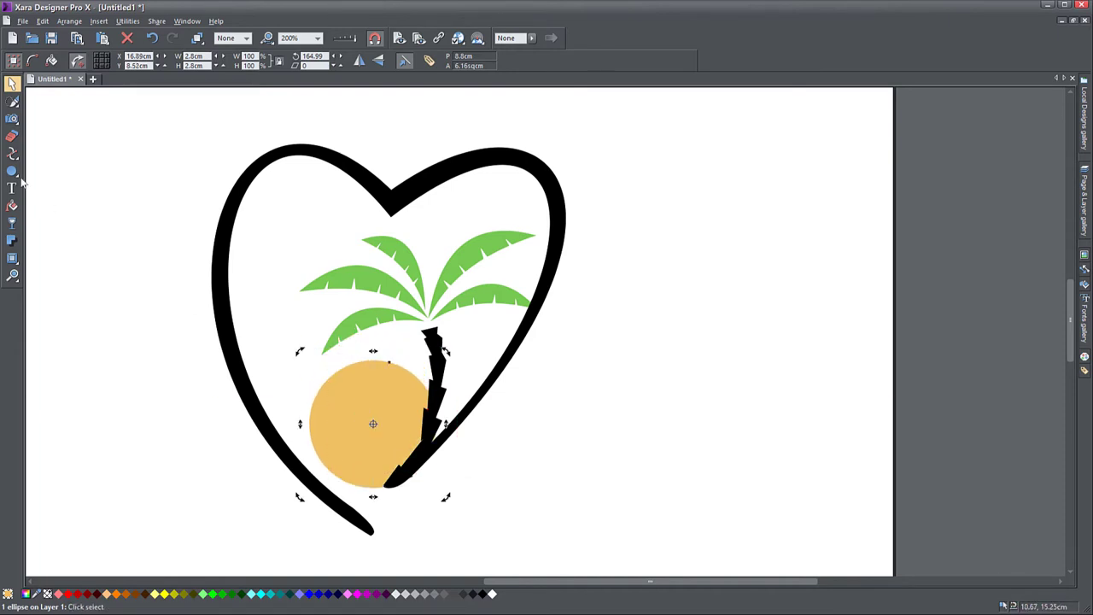
mouse_move(16, 179)
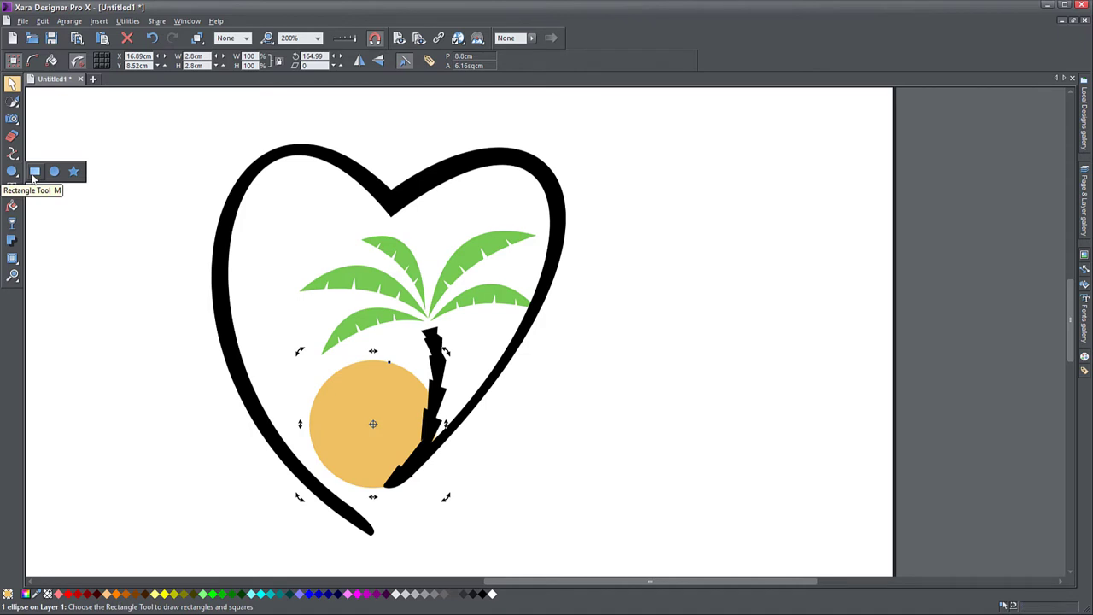
- Draw a rectangle of 4.72 by 2.34 cm across the heart's lower part and fill it light blue
left_click(34, 172)
left_click_drag(266, 432, 481, 539)
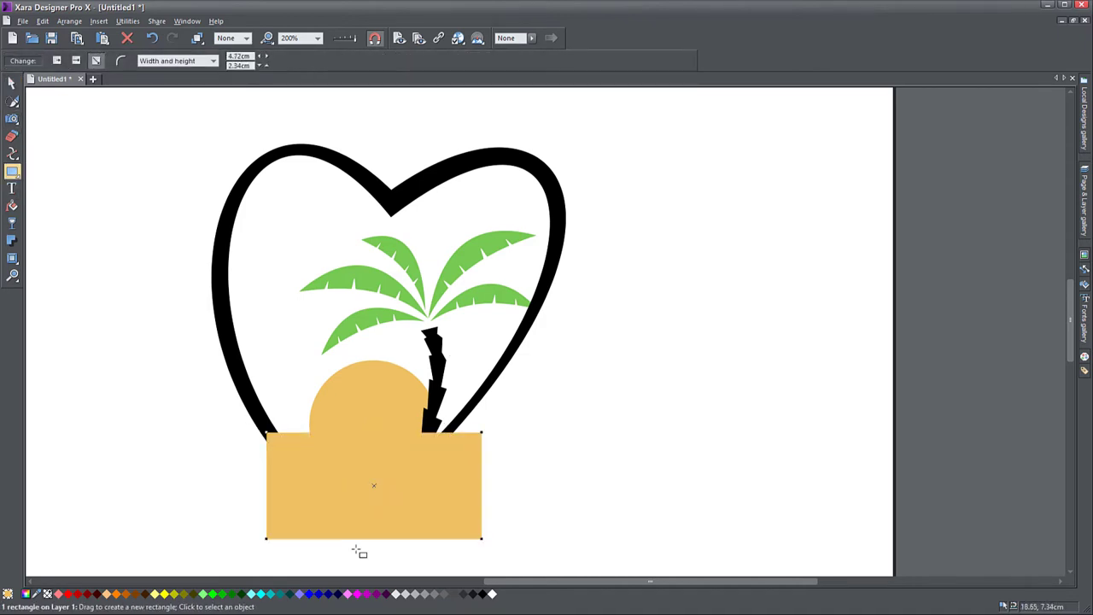
left_click(261, 596)
key("ctrl+e")
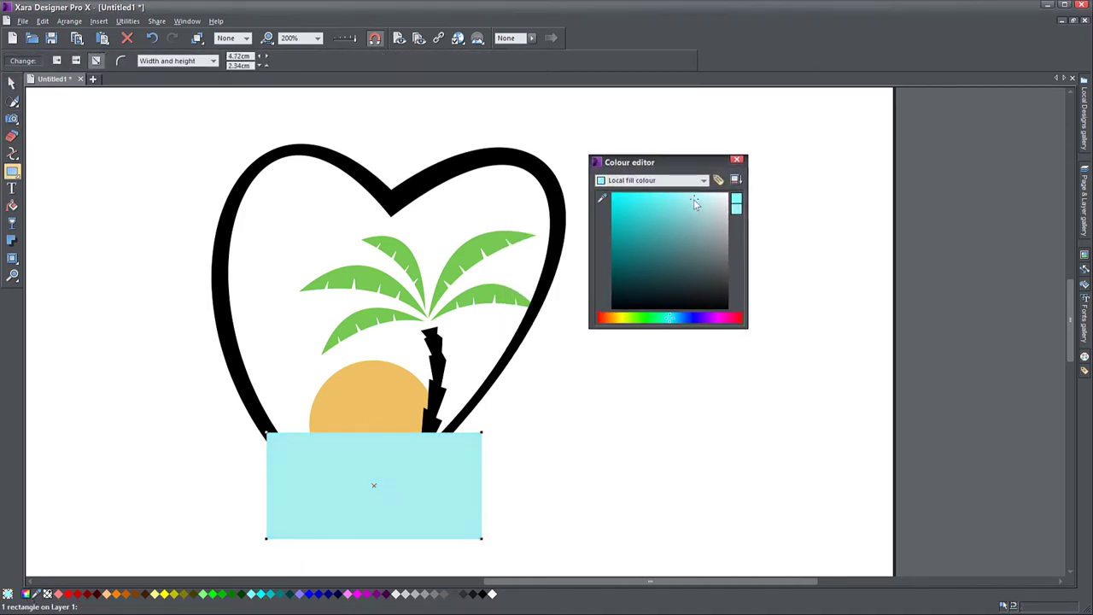
left_click(687, 199)
left_click_drag(671, 319, 675, 320)
- Send the blue rectangle behind the artwork and move the sun up so more of it rises above the rectangle
key("F2")
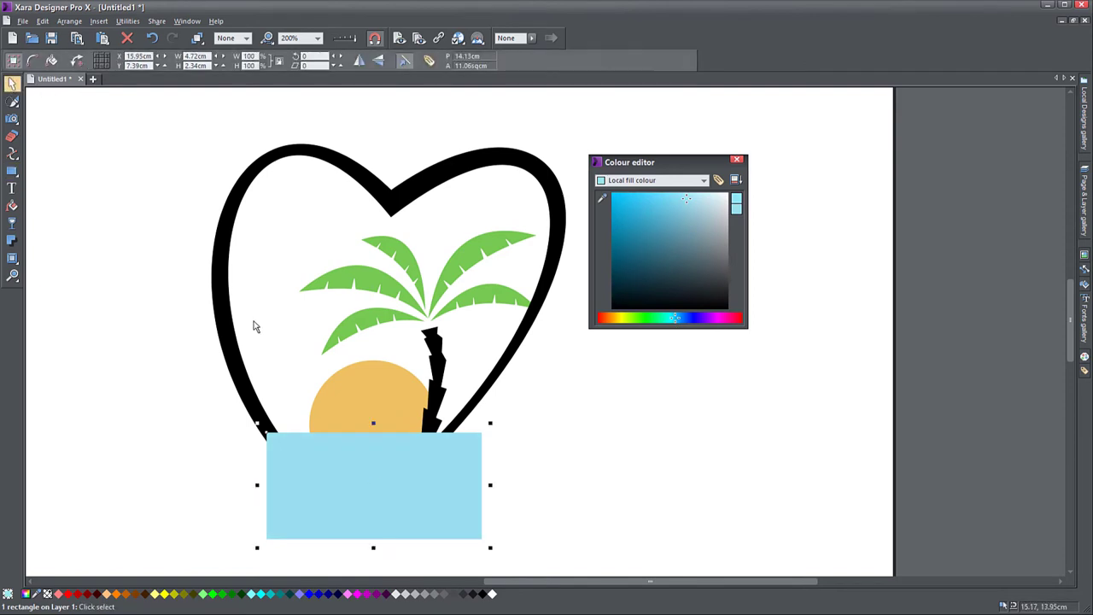
key("ctrl+b")
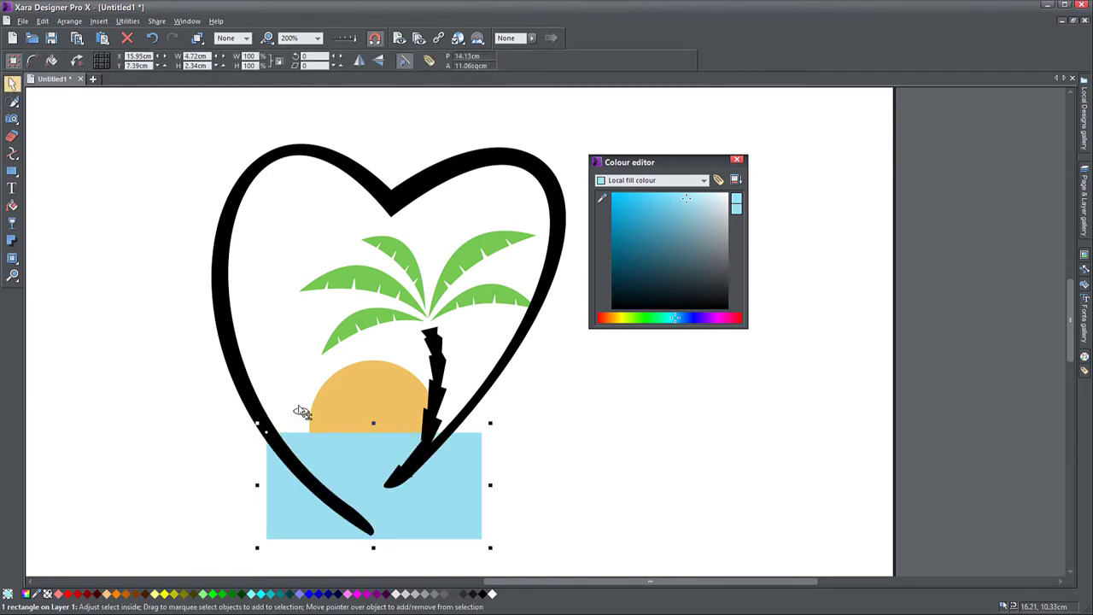
mouse_move(378, 389)
left_mouse_down()
mouse_move(359, 379)
mouse_move(377, 398)
left_mouse_up()
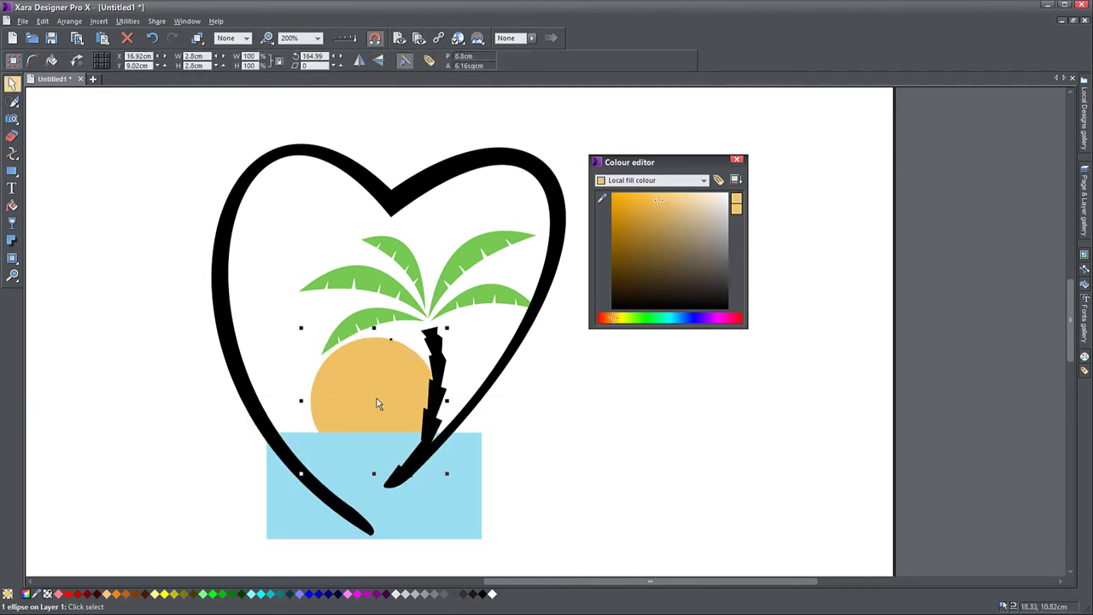
- Fill the rectangle with the sun's colour, shifted slightly towards orange, and shorten it to 2.14 cm high
left_click(357, 470)
left_click_drag(603, 199, 427, 377)
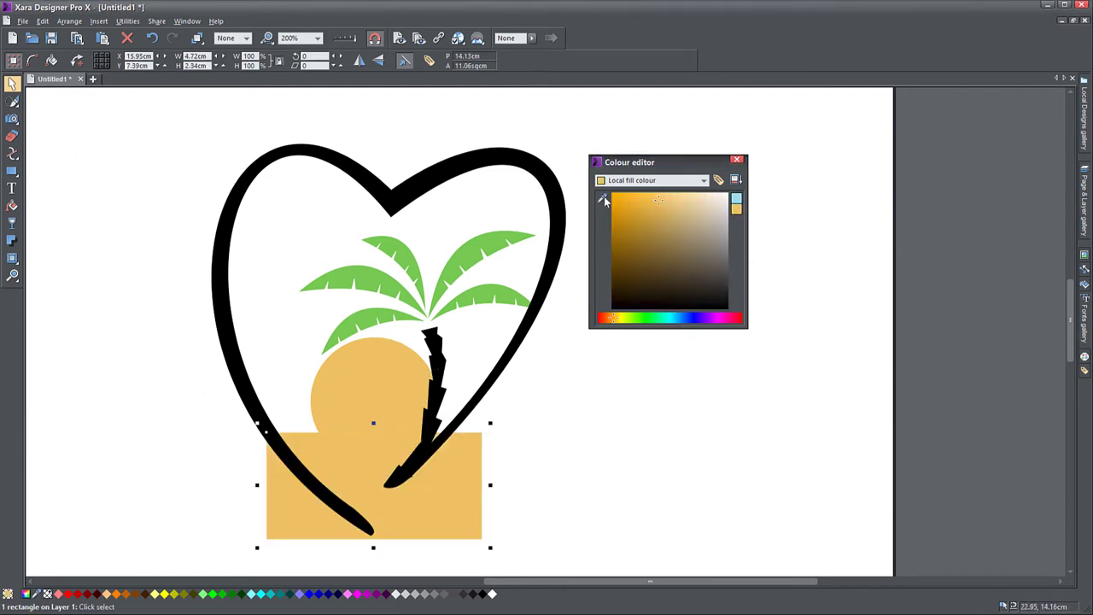
left_click_drag(617, 323, 611, 325)
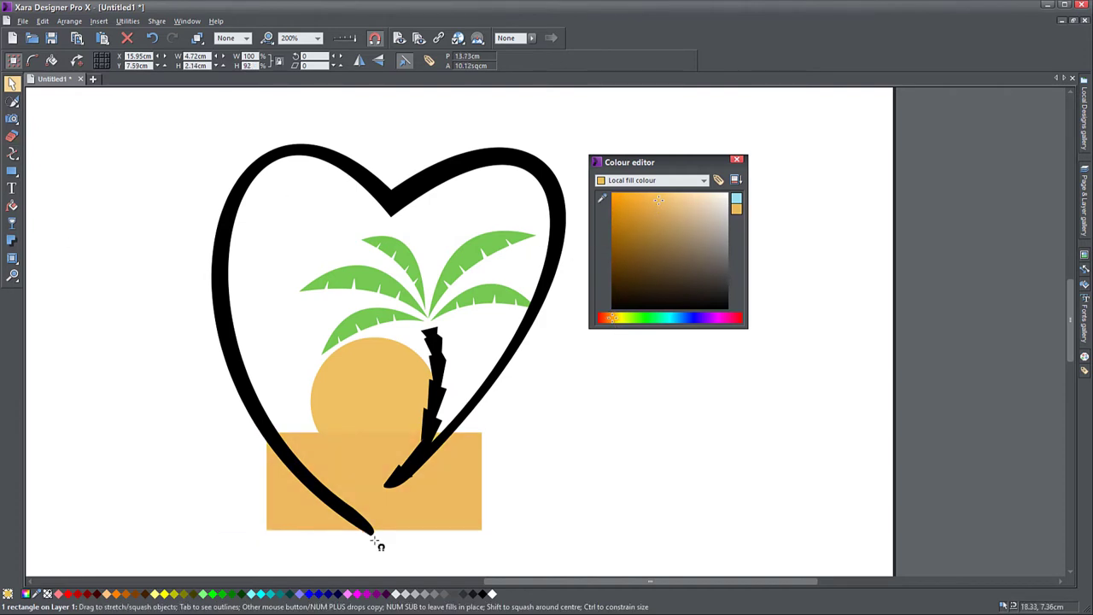
- Copy the sand rectangle and stretch the copy upwards and sideways to about 9.67 by 6.1 cm, covering most of the heart
left_click_drag(358, 462, 380, 483)
key("Left")
key("Up")
key("Left")
key("Up")
key("Left")
key("Up")
key("Left")
key("Up")
key("Left")
key("Up")
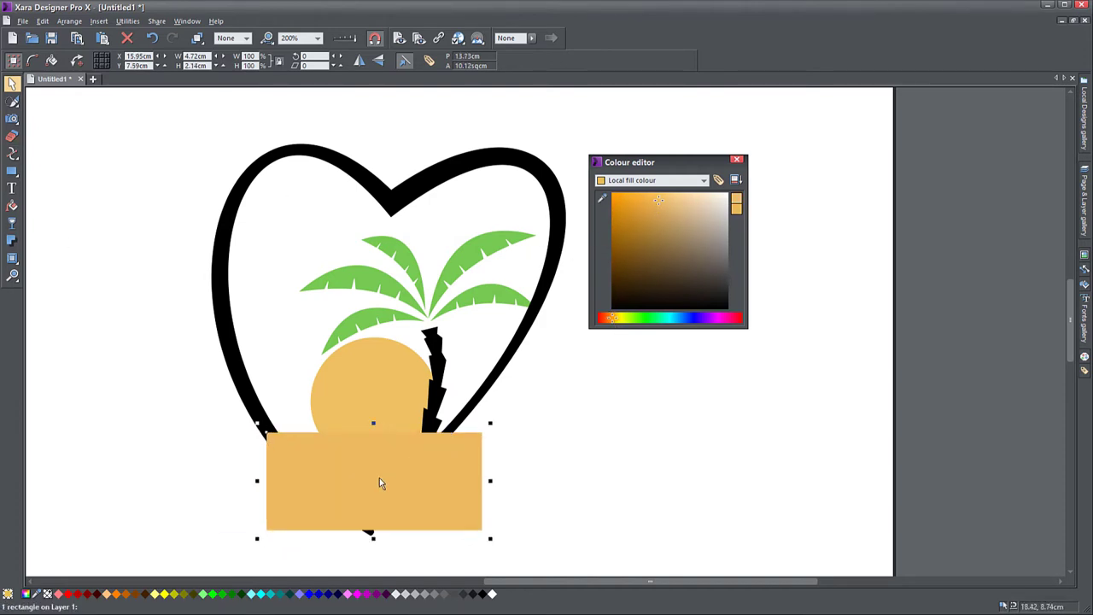
left_click_drag(375, 538, 386, 155)
left_click_drag(488, 298, 602, 298)
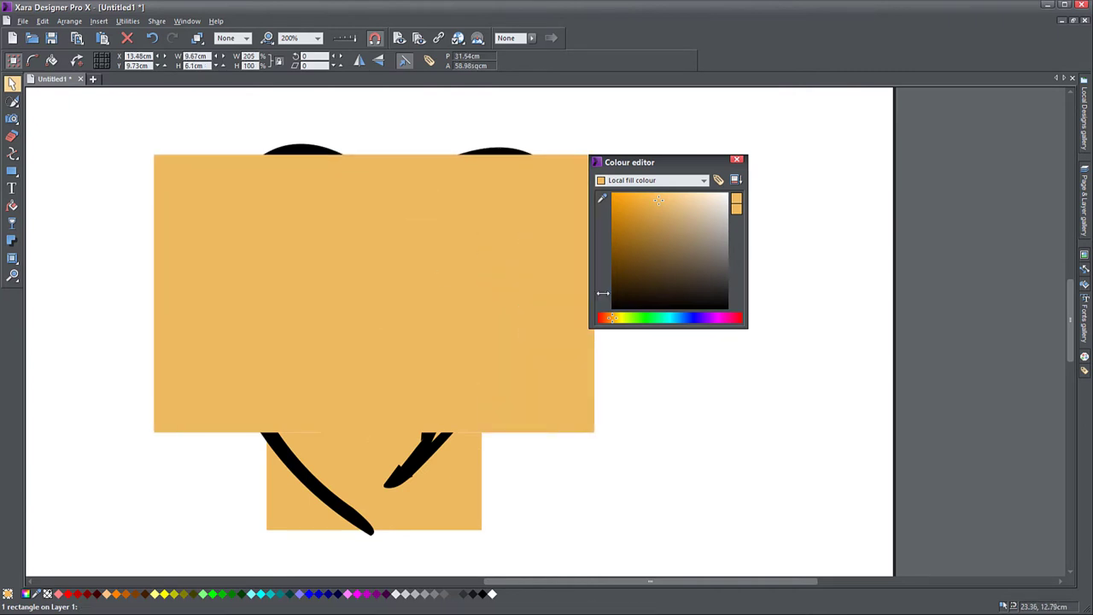
- Send the large rectangle behind the artwork and fill it pale blue as the sky
key("ctrl+b")
left_click(673, 320)
left_click(700, 199)
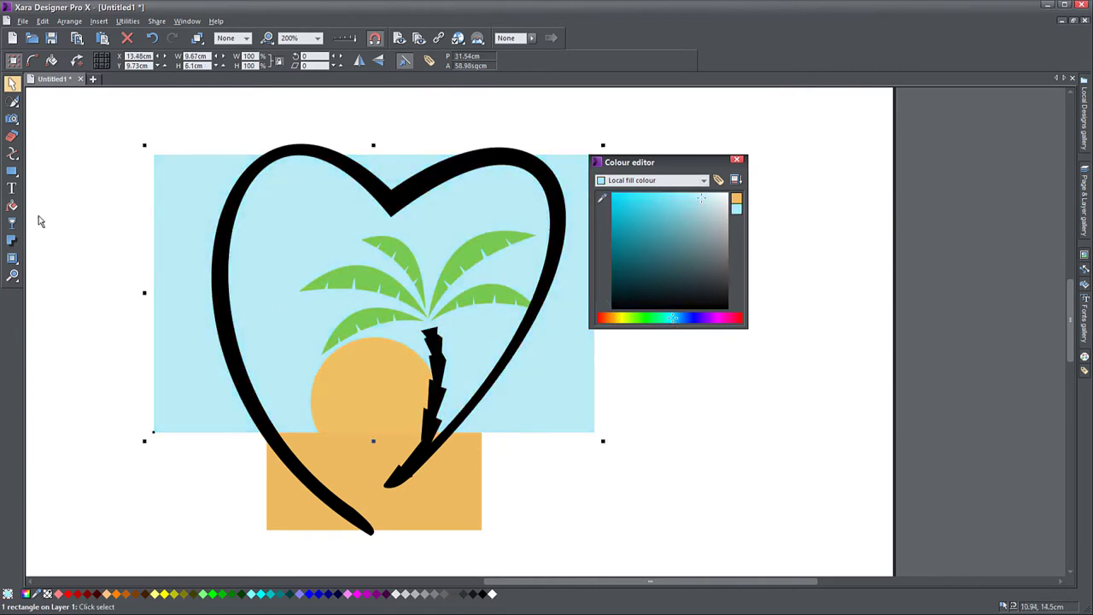
- Give the sky rectangle a vertical linear gradient from light blue at its top to paler blue at the horizon
left_click(12, 206)
left_click_drag(339, 208, 339, 416)
left_click(339, 207)
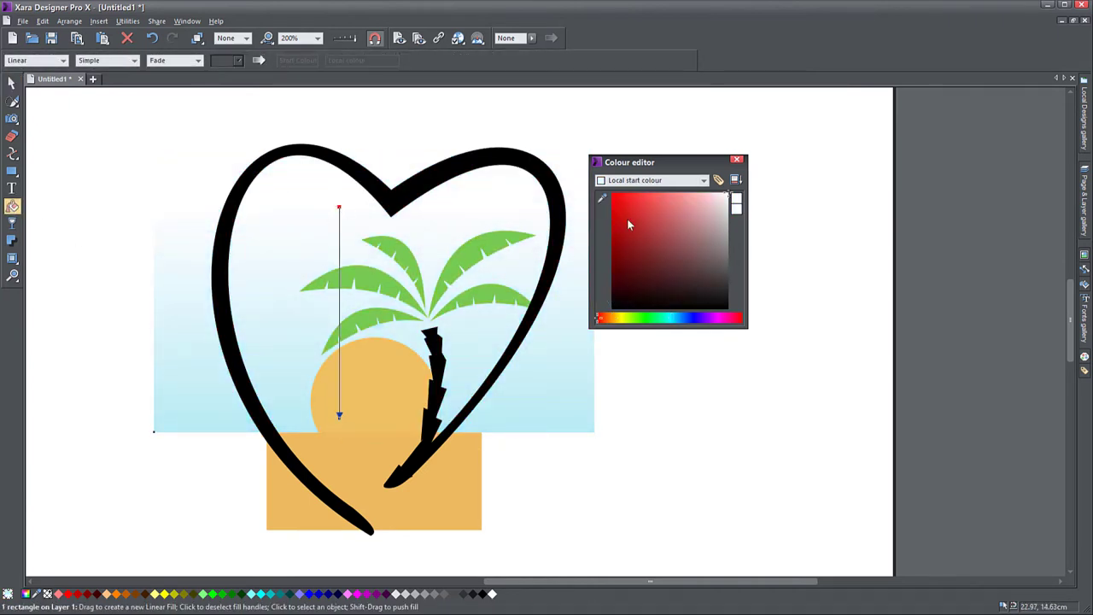
left_click(629, 228)
left_click(685, 319)
left_click(638, 223)
left_click(675, 318)
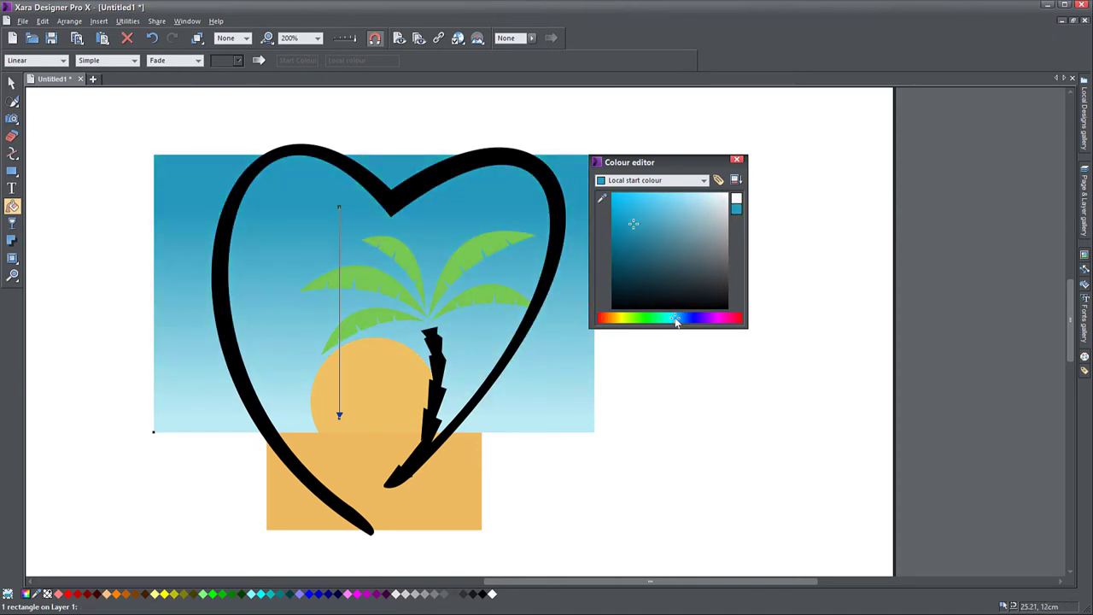
left_click(638, 198)
left_click(675, 197)
left_click_drag(678, 197, 687, 196)
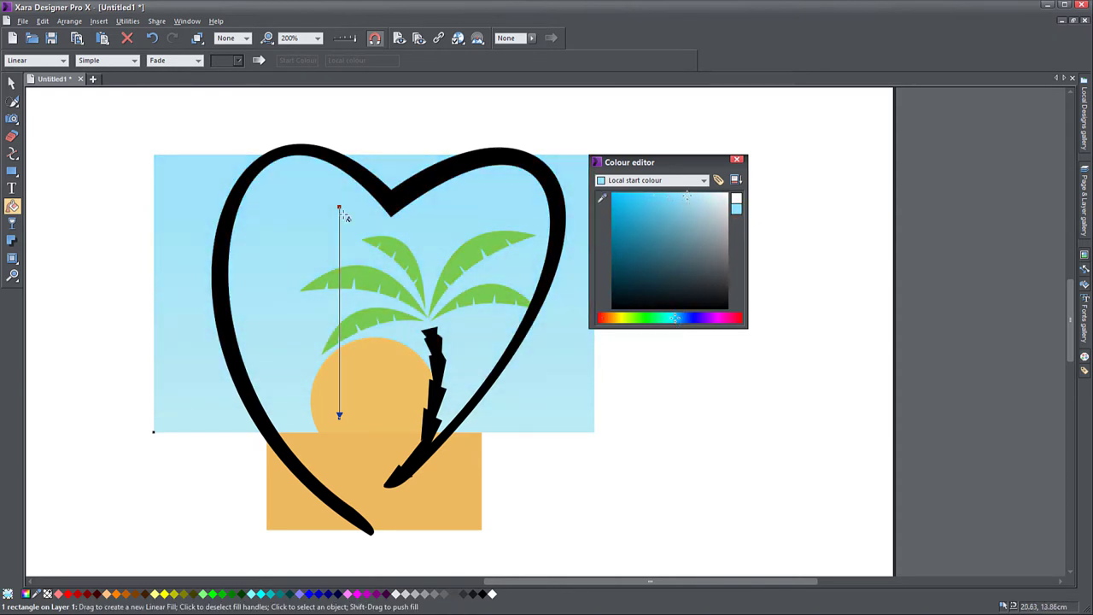
- Copy the palm trunk, fill the copy with the sun's colour sampled from the drawing and narrow it to 1.31 cm
left_click(11, 82)
left_click(433, 406)
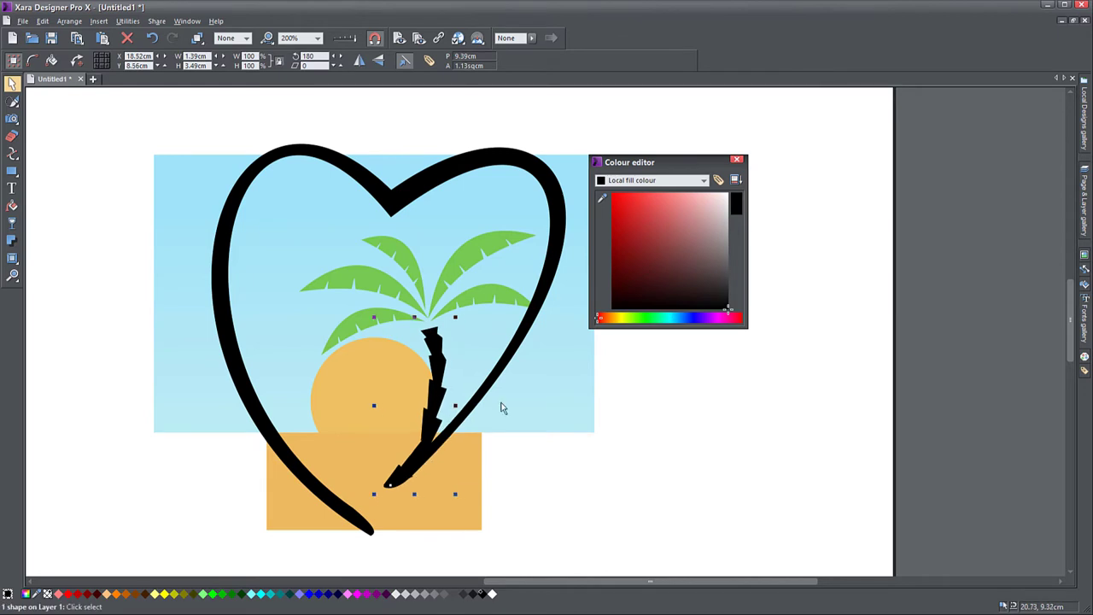
left_click_drag(602, 198, 405, 388)
scroll(418, 416, "up", 2)
left_click_drag(476, 400, 468, 399)
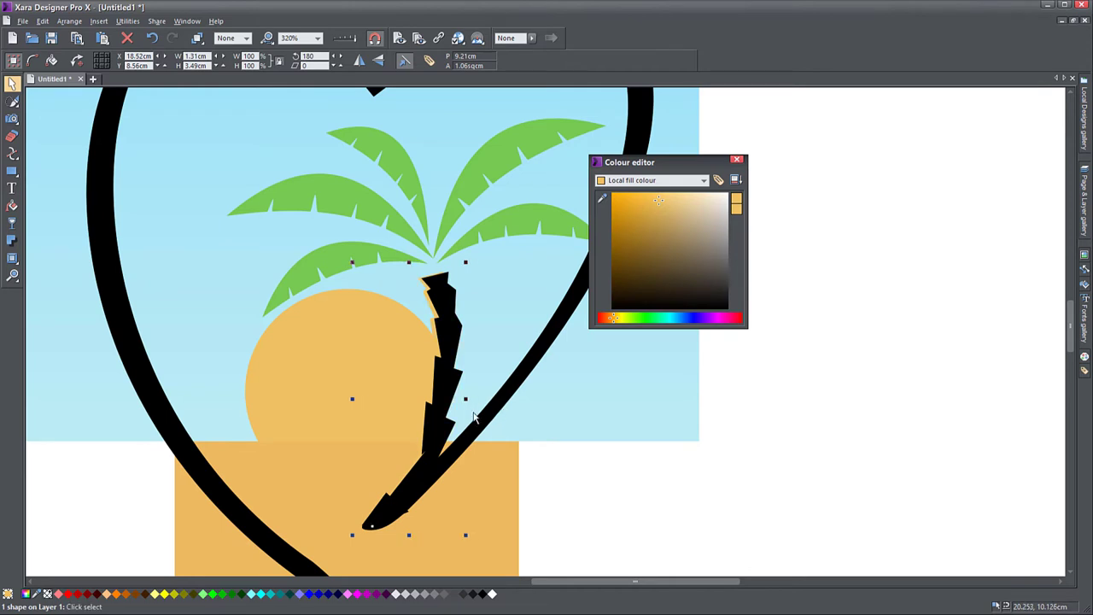
- Bring the orange trunk copy in front of the black trunk
left_click(419, 267)
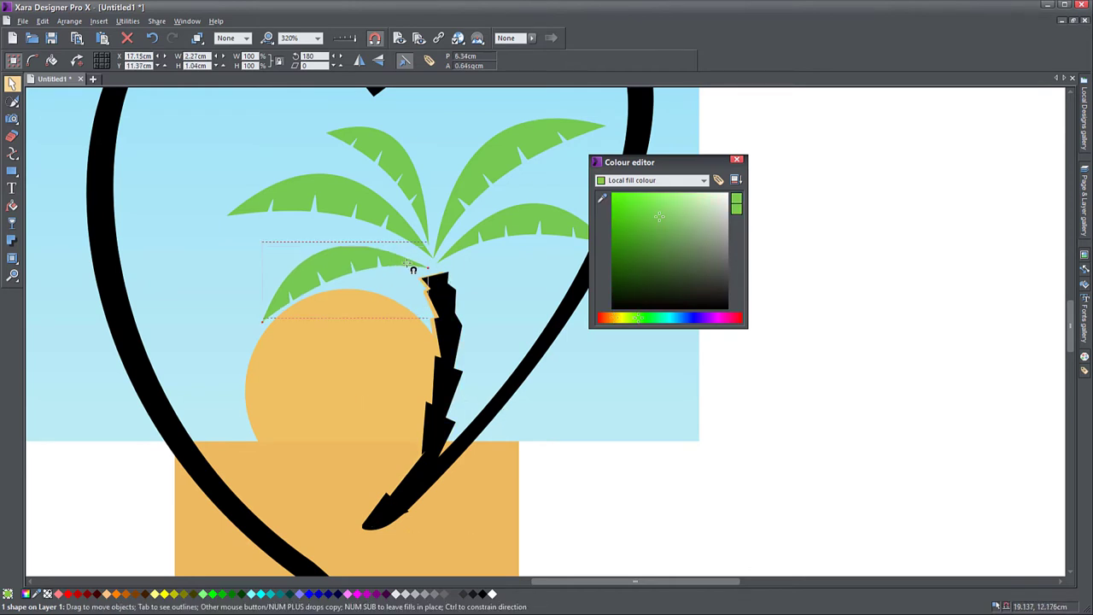
left_click_drag(427, 295, 410, 257)
left_click(433, 308)
key("ctrl+shift+f")
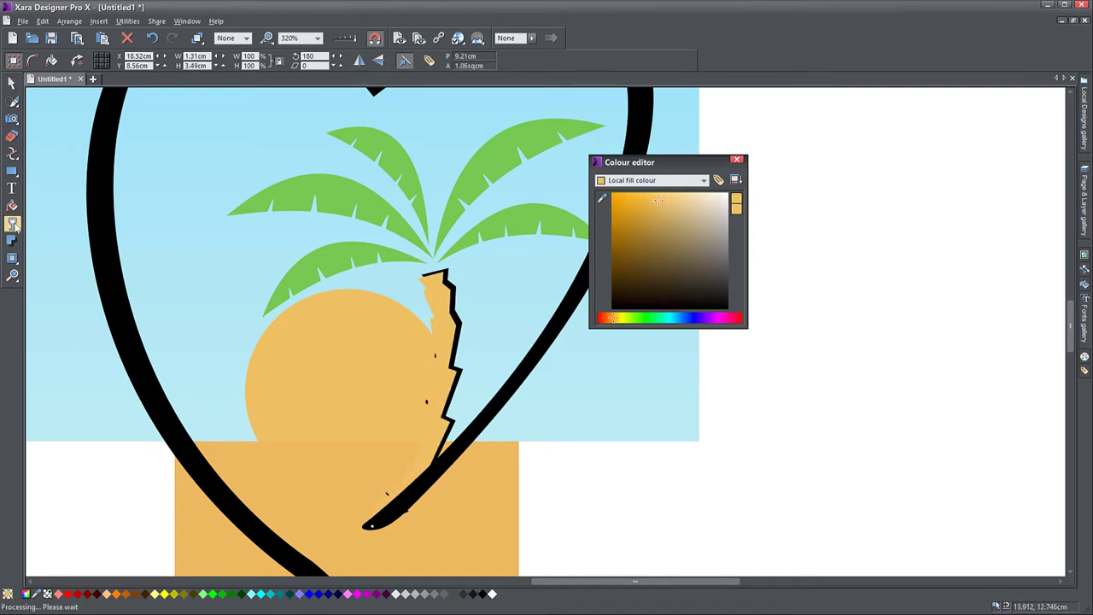
- Apply a linear transparency across the orange trunk copy so it fades towards the trunk's right side
left_click(14, 225)
mouse_move(427, 401)
left_mouse_down()
mouse_move(459, 405)
mouse_move(393, 401)
mouse_move(391, 384)
mouse_move(446, 399)
left_mouse_up()
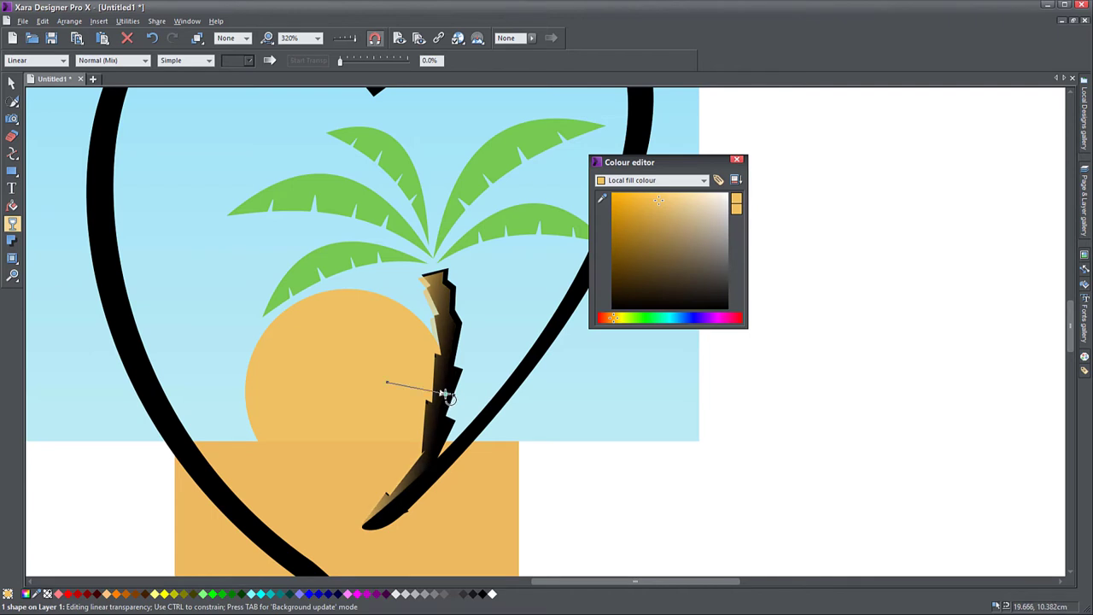
key("F2")
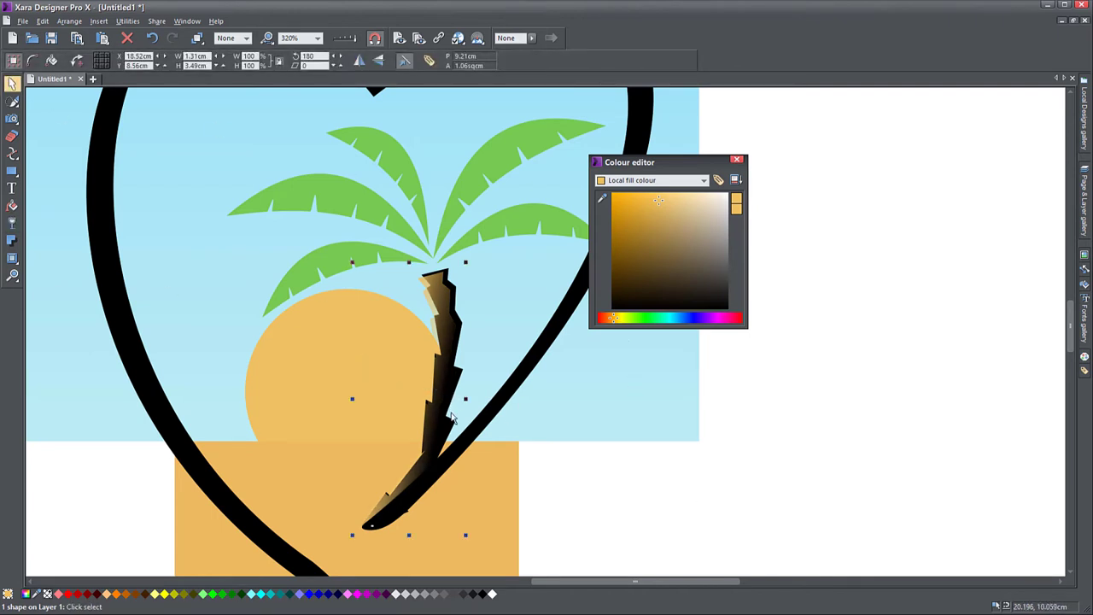
mouse_move(352, 398)
left_mouse_down()
mouse_move(375, 396)
mouse_move(353, 399)
left_mouse_up()
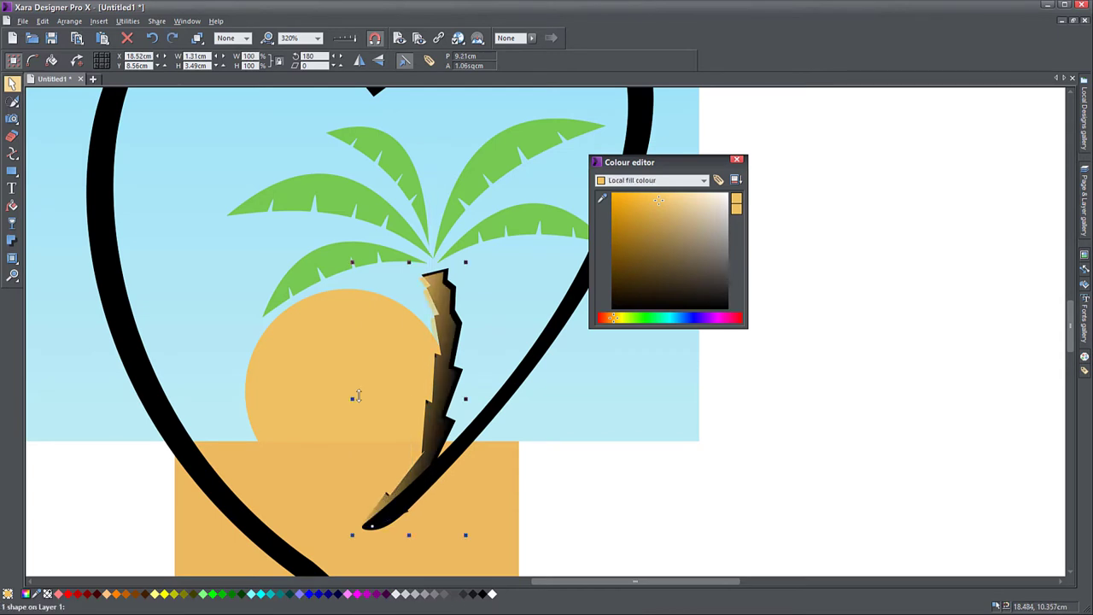
- Bring a copy of the black trunk to the front and subtract it from the orange trunk copy
left_click(459, 339)
key("ctrl+d")
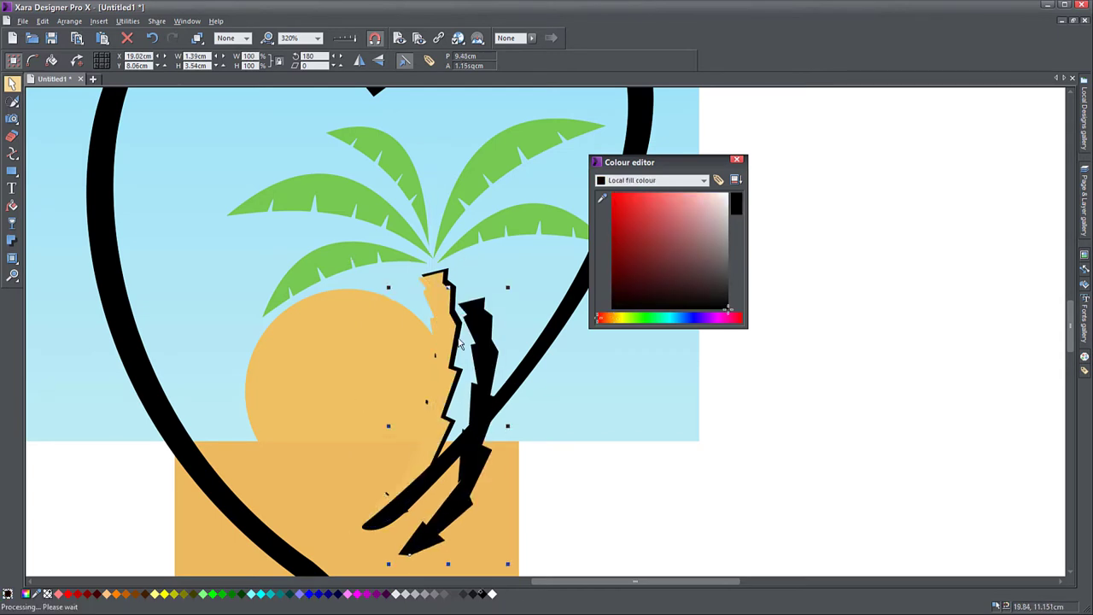
key("ctrl+z")
key("ctrl+f")
left_click(431, 308, "shift")
right_click(432, 306)
mouse_move(486, 492)
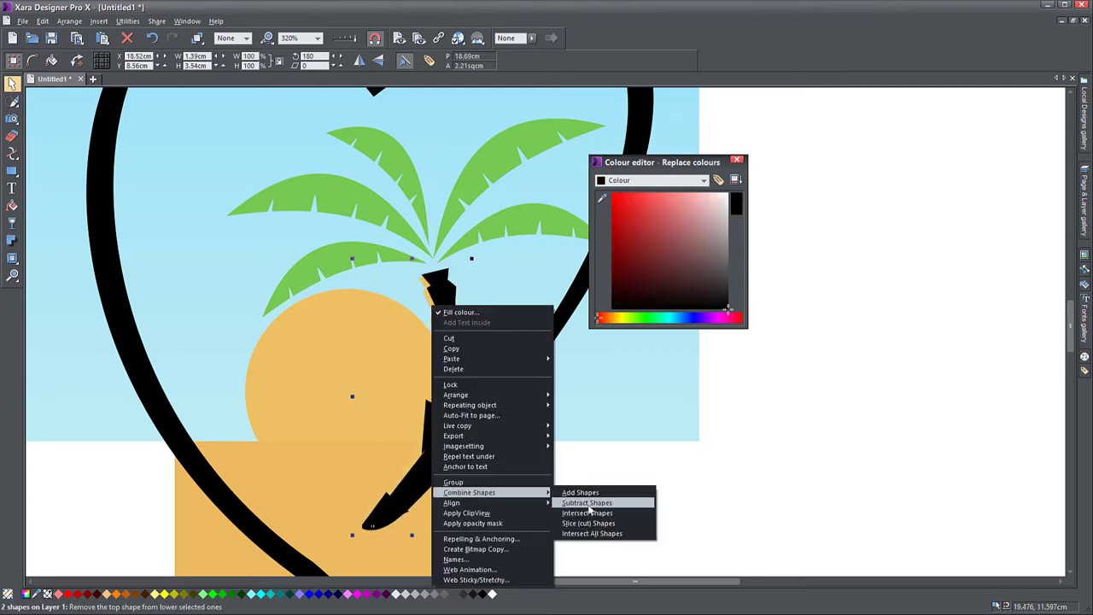
left_click(588, 504)
- Move the remaining orange strips onto the trunk's left edge as highlights and narrow them to 1.04 cm
scroll(425, 380, "up", 2)
key("Right")
key("Right")
key("Left")
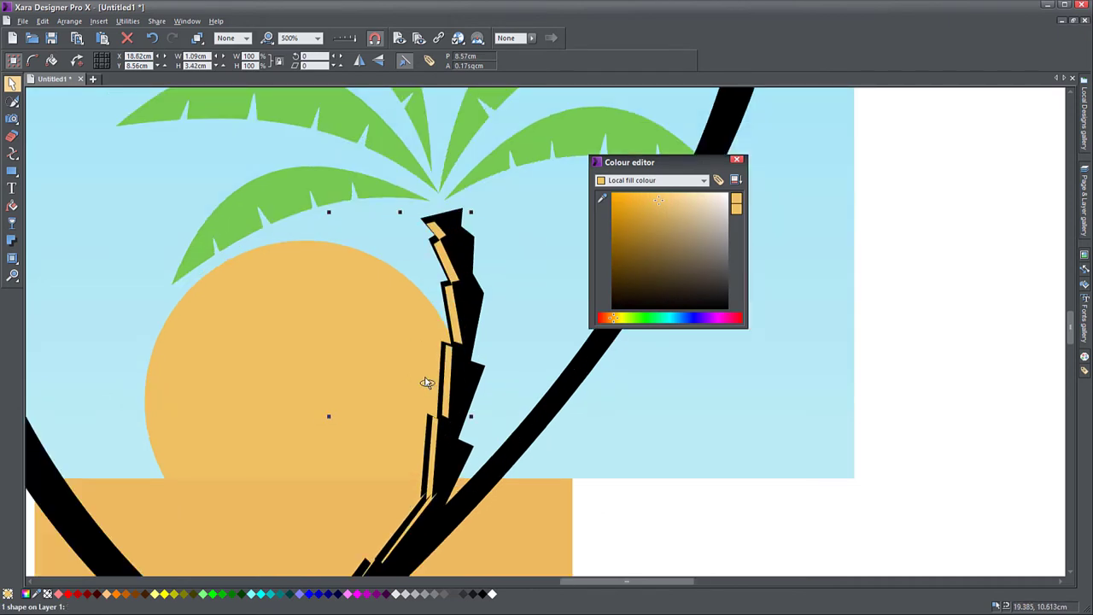
left_click_drag(472, 416, 470, 419)
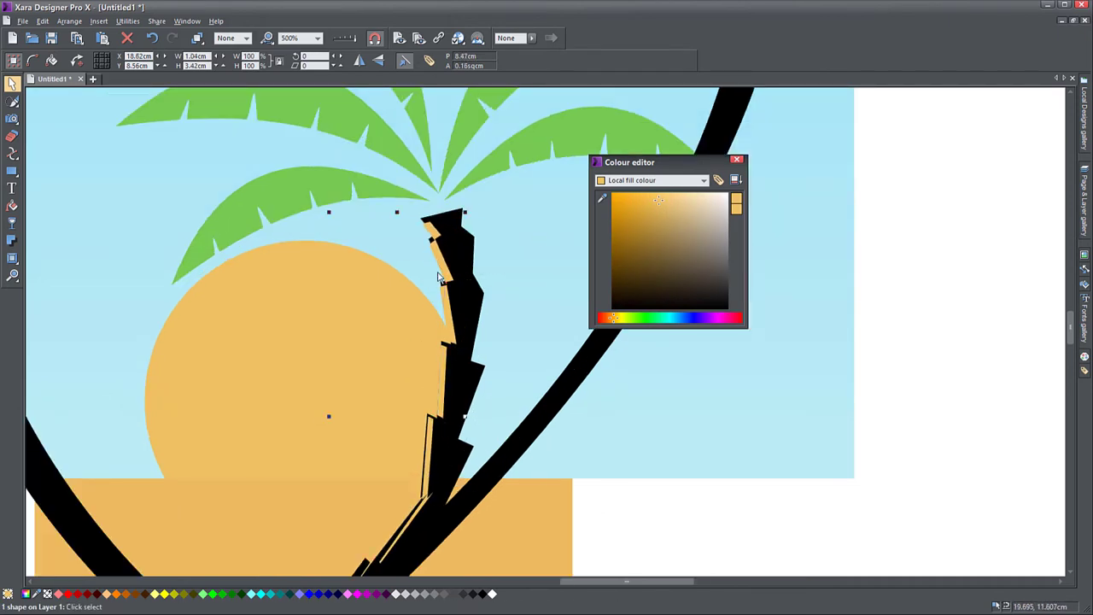
left_click(12, 224)
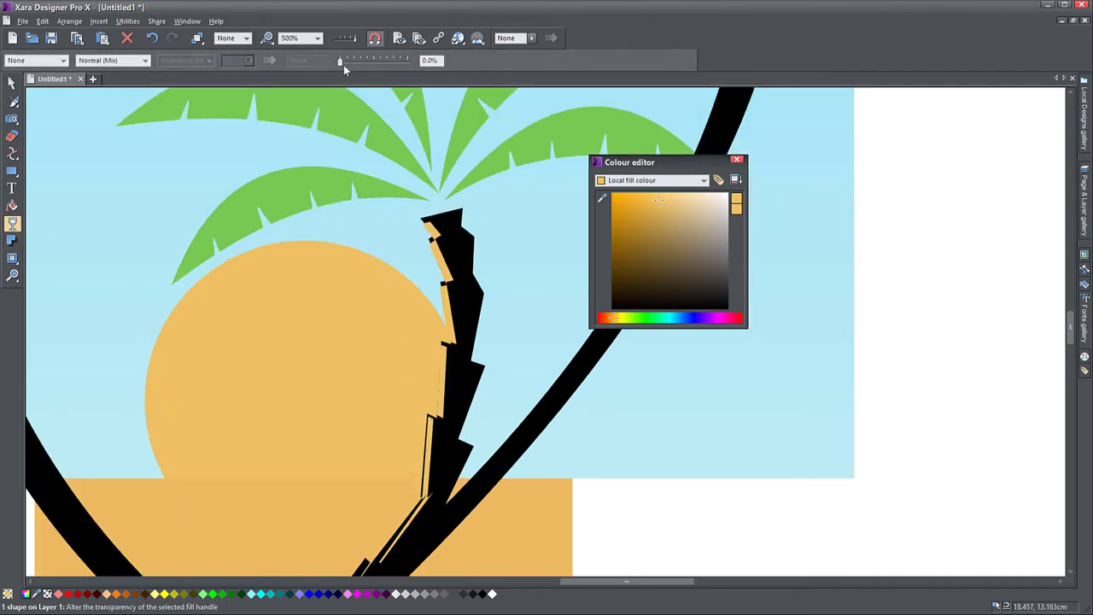
left_click(10, 82)
left_click_drag(430, 444, 432, 442)
scroll(444, 464, "down", 1)
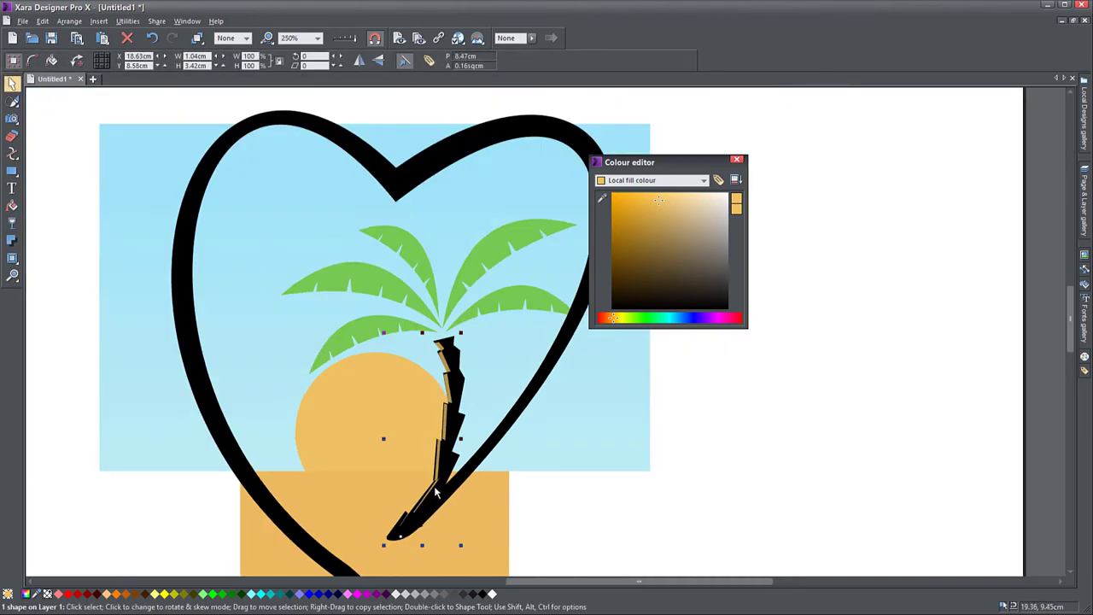
- Give the lower left frond a linear gradient from dark green at the trunk to light green at its tip
left_click(421, 401)
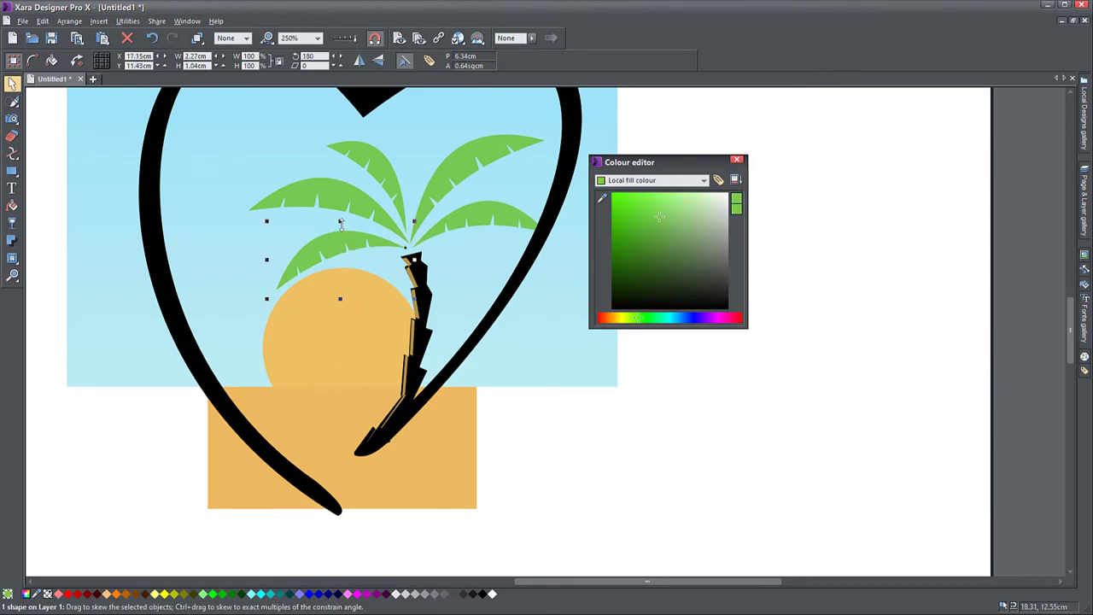
left_click(12, 208)
left_click_drag(379, 243, 362, 242)
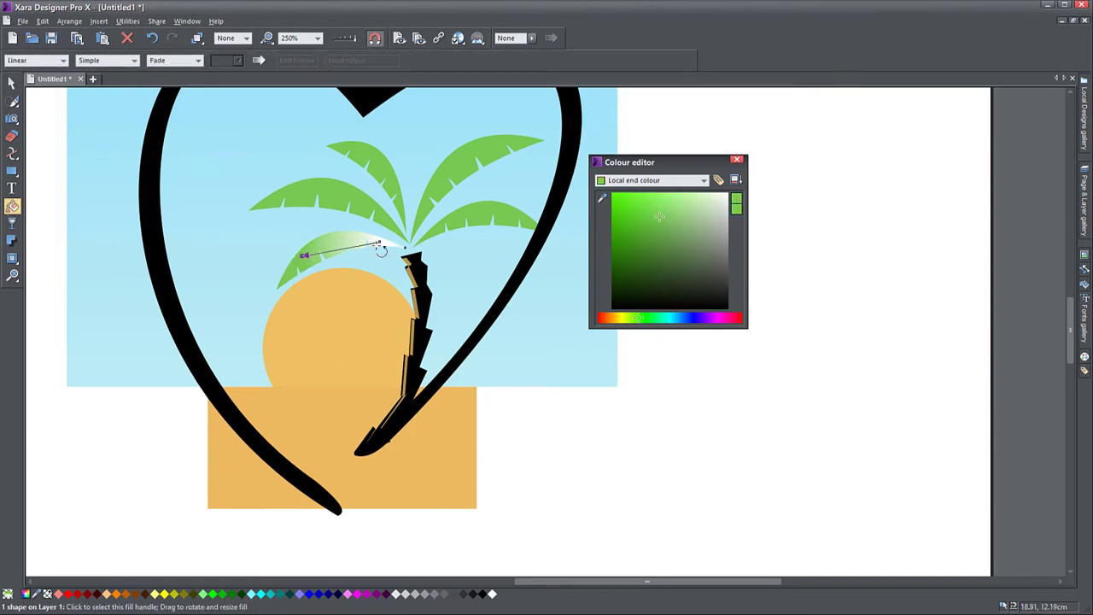
left_click(378, 244)
left_click(641, 317)
left_click_drag(634, 248, 621, 256)
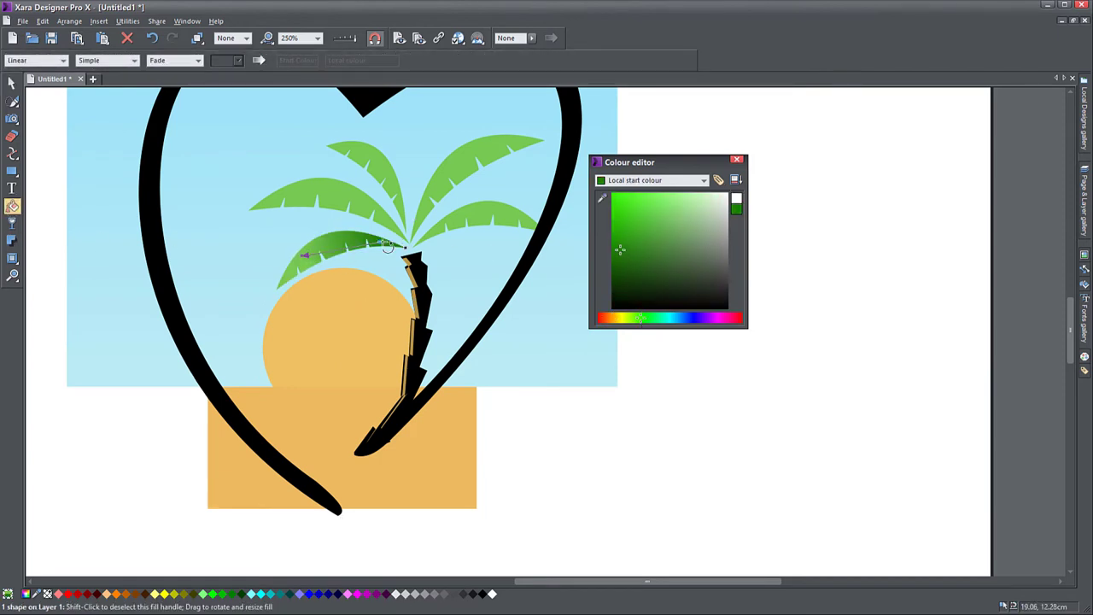
left_click_drag(382, 243, 411, 250)
- Apply a linear gradient to the middle left frond, with its trunk end in the lower frond's sampled dark green
mouse_move(306, 189)
left_mouse_down()
mouse_move(385, 221)
mouse_move(285, 184)
mouse_move(371, 202)
mouse_move(300, 196)
mouse_move(381, 213)
mouse_move(253, 155)
left_mouse_up()
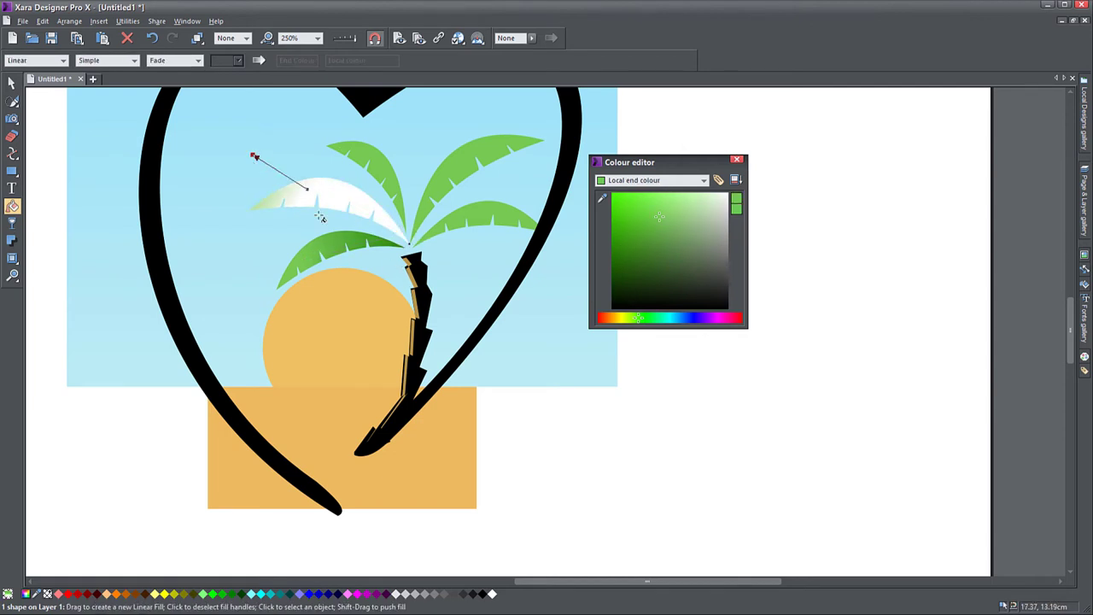
left_click_drag(307, 190, 406, 234)
left_click_drag(255, 156, 293, 188)
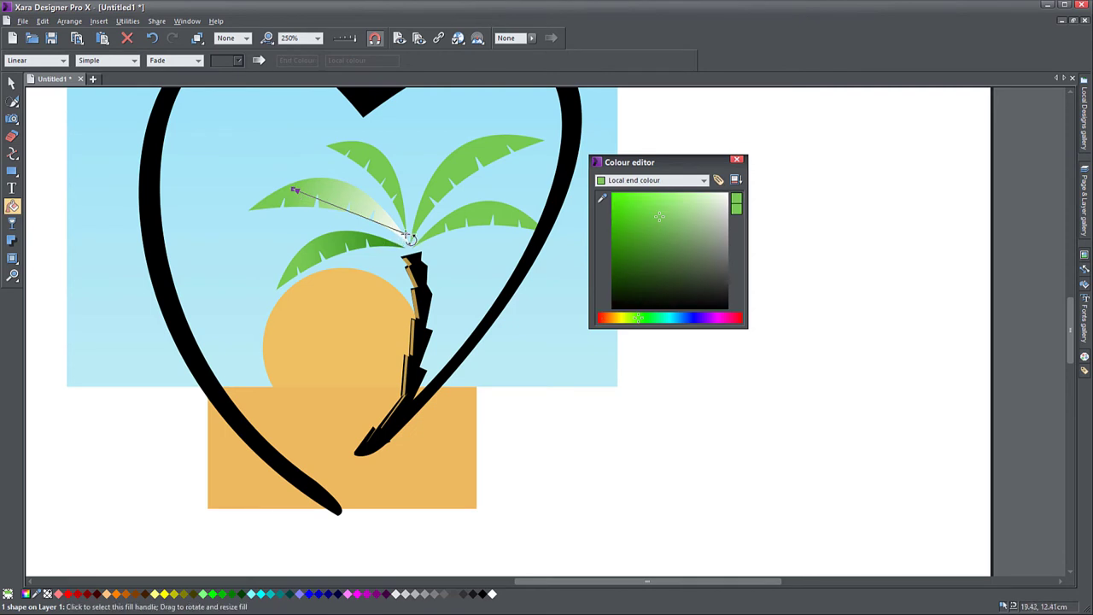
left_click(406, 234)
left_click_drag(602, 200, 394, 242)
- Apply a linear gradient to the upper left frond, using the sampled dark green for its trunk end
left_click_drag(379, 158, 389, 229)
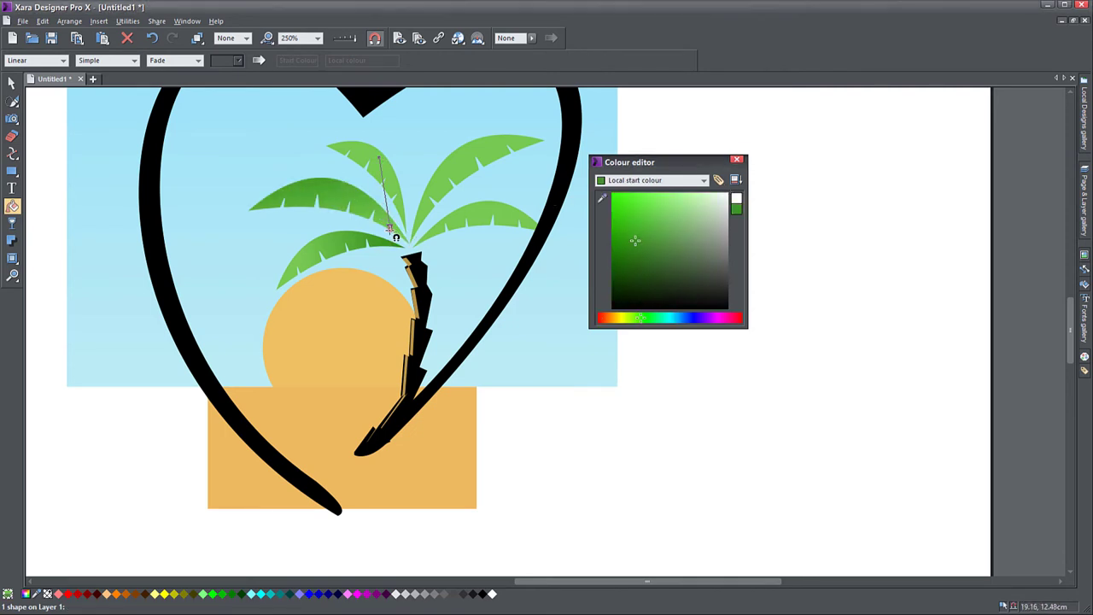
key("ctrl+z")
left_click_drag(379, 158, 396, 224)
left_click_drag(389, 186, 390, 193)
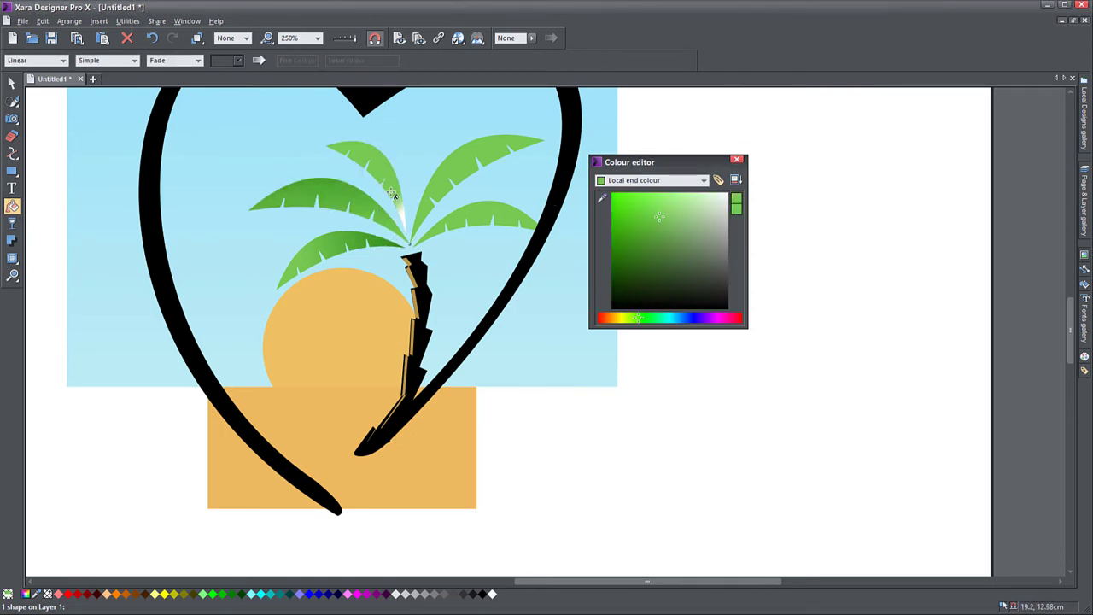
left_click(406, 213)
left_click(639, 316)
left_click_drag(602, 200, 393, 241)
- Shade the two right fronds with gradients from the sampled dark green at the trunk to light green
left_click_drag(494, 146, 412, 203)
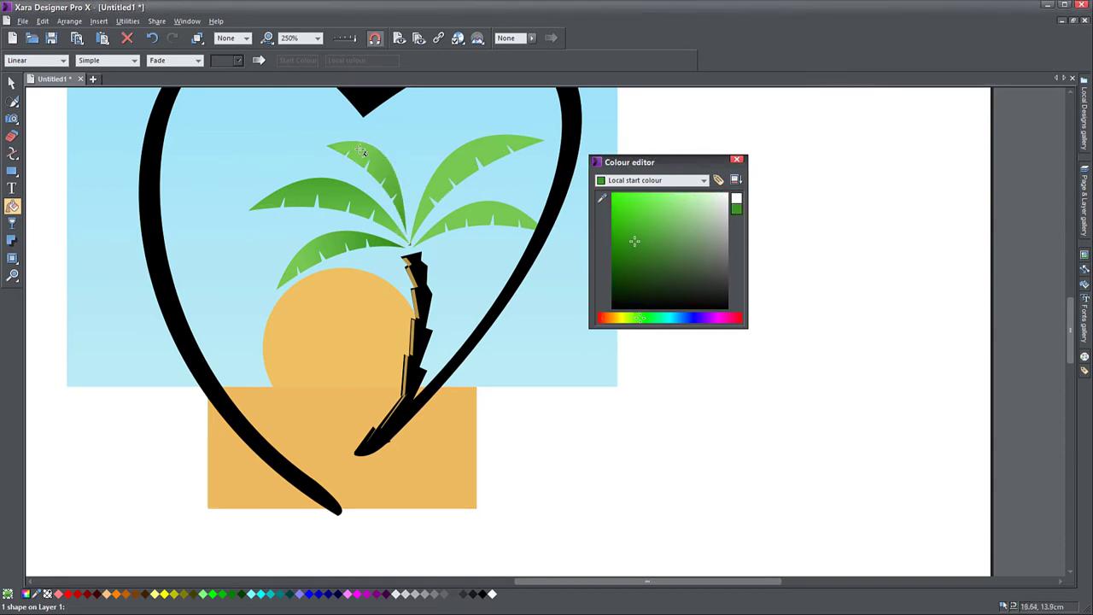
left_click_drag(484, 137, 409, 232)
left_click_drag(602, 199, 432, 203)
left_click(467, 218)
left_click(440, 229)
- Recolour the start of the sky rectangle's linear gradient to a deeper blue, keeping pale blue at the horizon
left_click(12, 82)
left_click(97, 398)
left_click(240, 281)
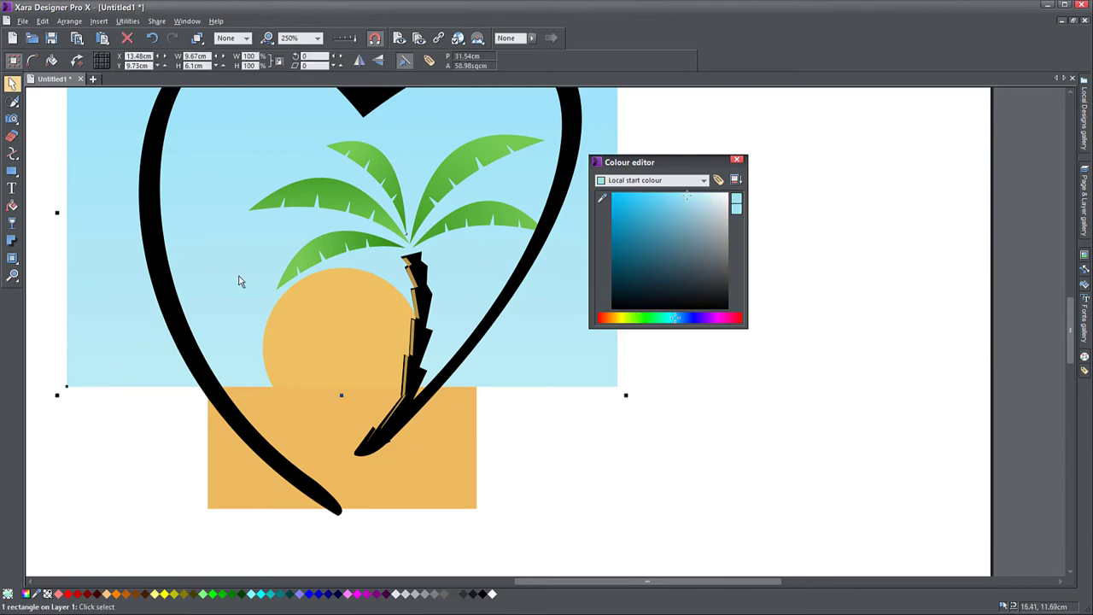
left_click_drag(239, 281, 247, 370)
left_click(12, 206)
left_click(621, 219)
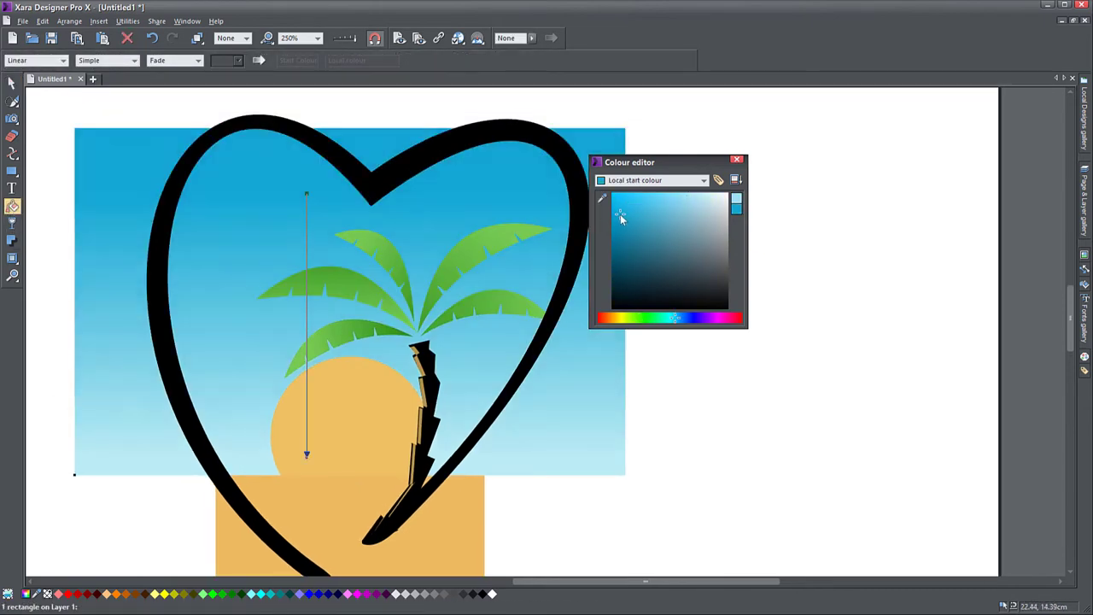
- Adjust the sky gradient's profile to an S-shaped curve with values of about -0.12 and -0.28
left_click(261, 62)
left_click_drag(426, 196, 840, 243)
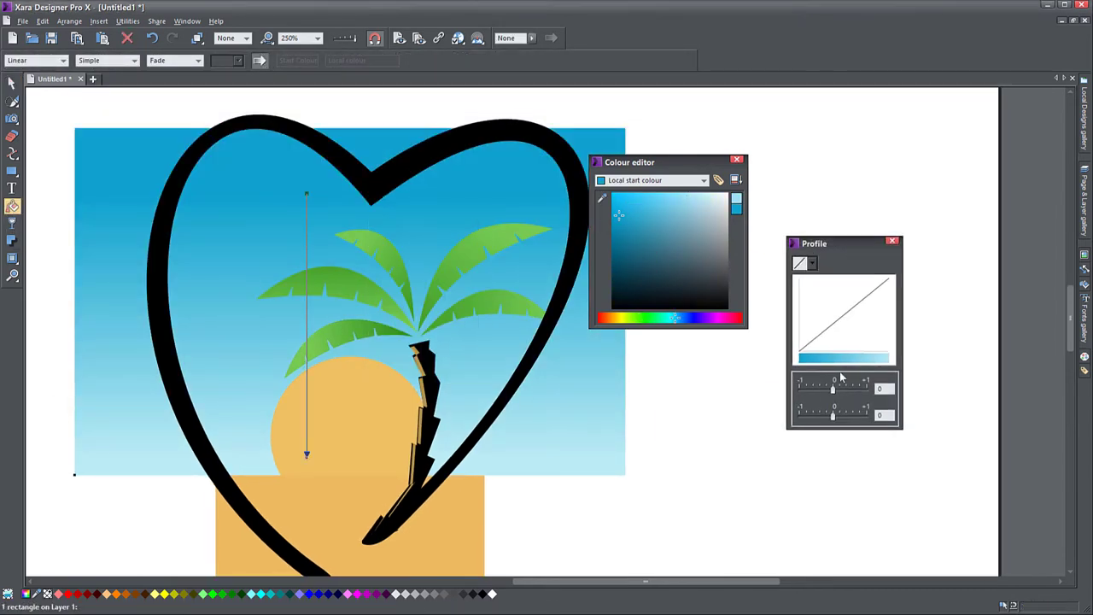
left_click_drag(834, 389, 823, 416)
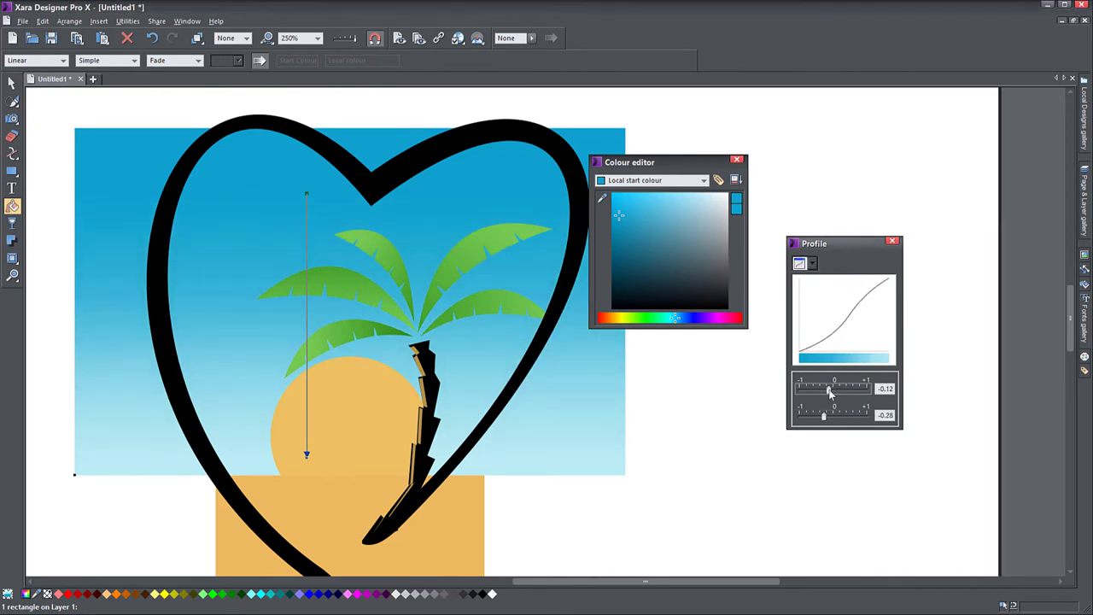
- Duplicate the sun, stretch the copy into a 12.24 cm wide ellipse and place it behind the palm, heart and sun
left_click(13, 83)
left_click(324, 413)
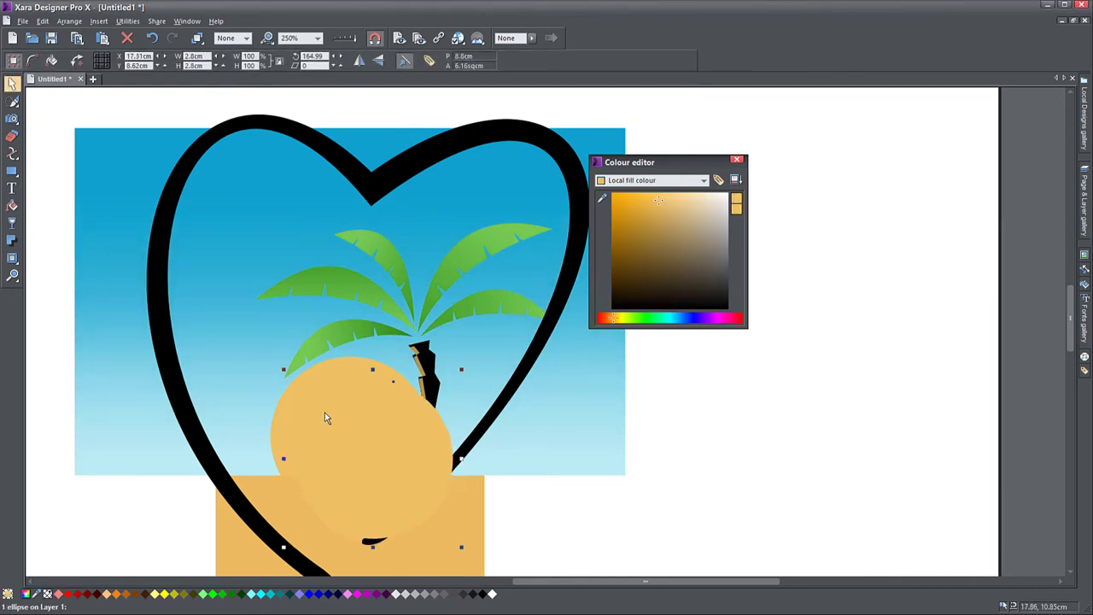
left_click_drag(438, 436, 705, 460)
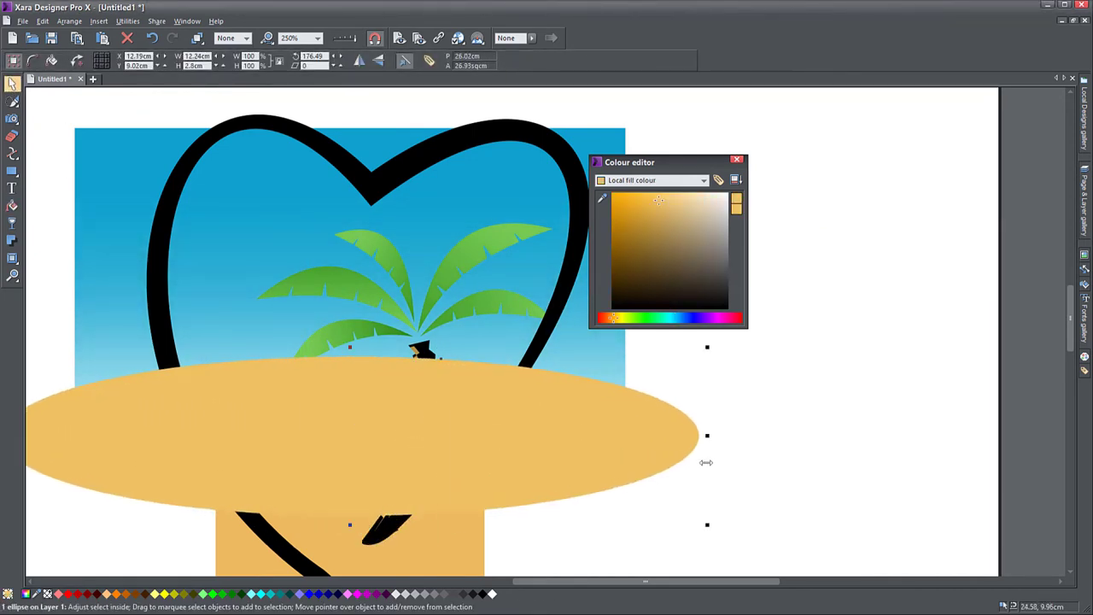
key("ctrl+b")
key("ctrl+shift+f")
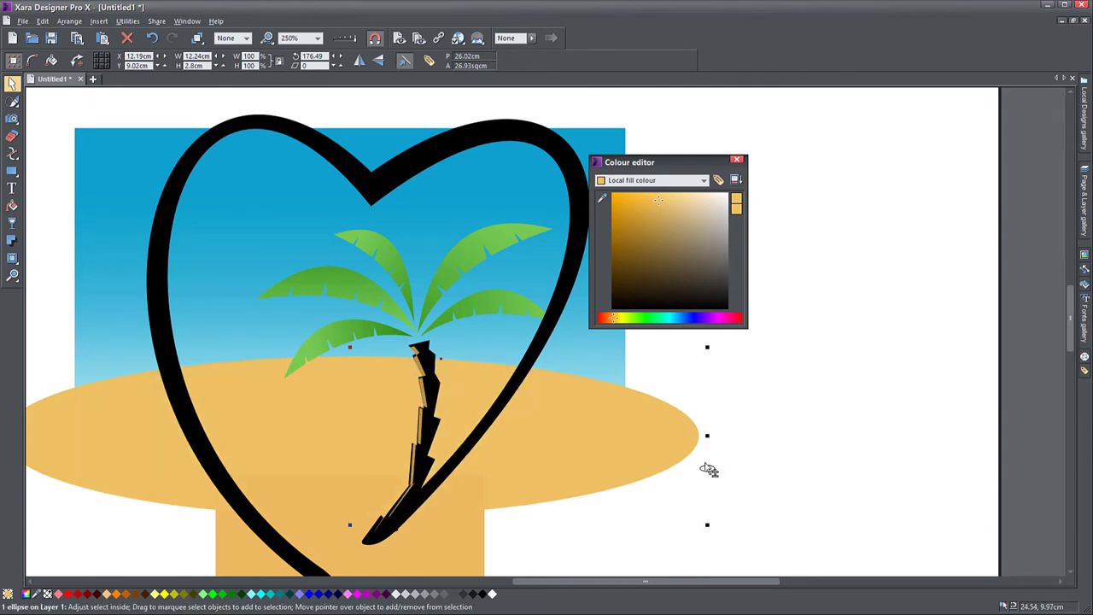
- Fade the wide ellipse with a linear transparency, from transparent at its upper edge to opaque sand colour below
left_click(13, 223)
left_click_drag(479, 374, 486, 487)
left_click(12, 82)
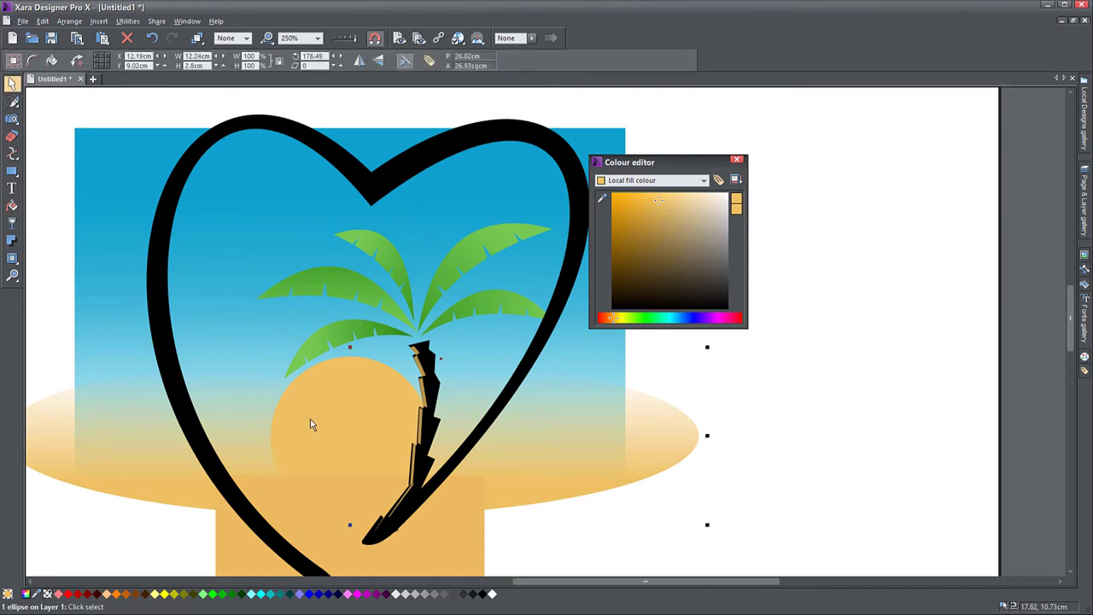
- Move the sun slightly up and to the left of the trunk and resize it to 2.75 cm across
left_click_drag(300, 474, 321, 373)
left_click(346, 279)
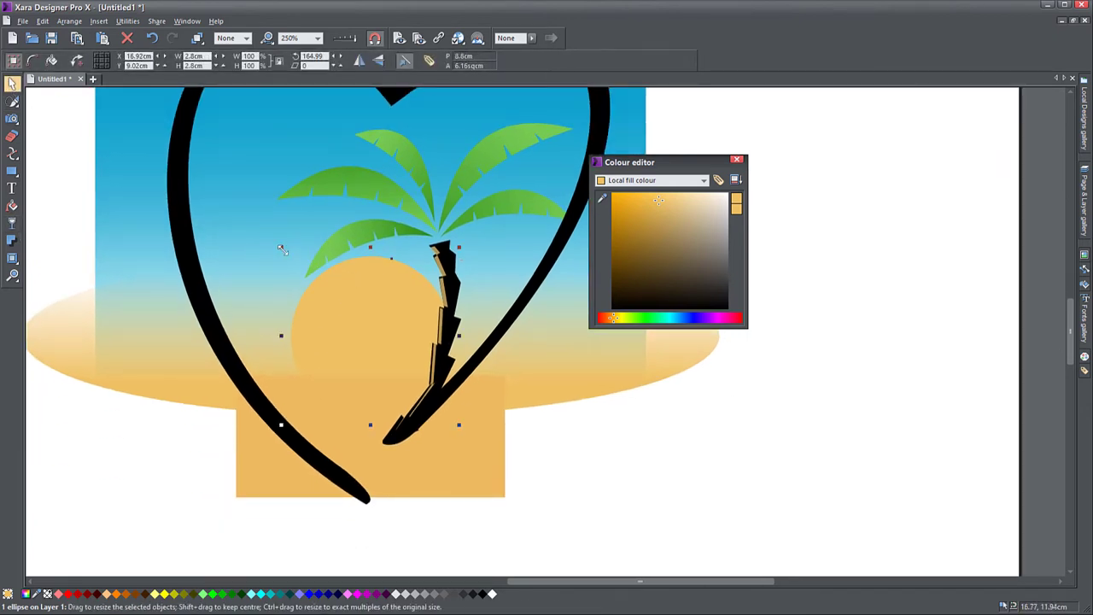
left_click_drag(282, 249, 257, 224)
left_click_drag(332, 327, 312, 324)
left_click_drag(439, 224, 426, 238)
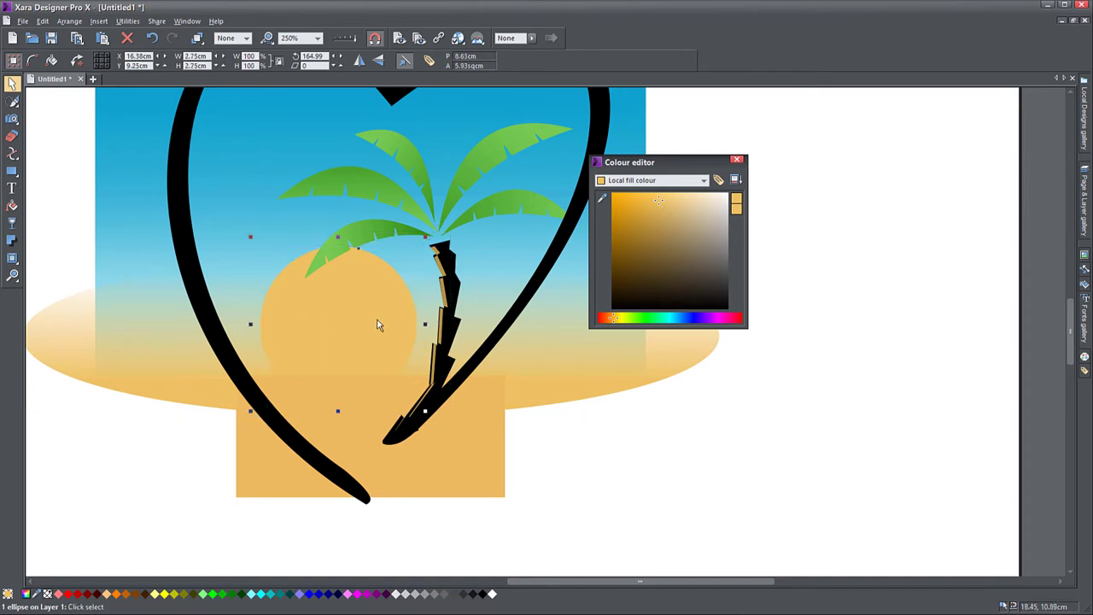
- Recolour the sand rectangle in the sky's blue and widen it to 10.61 cm as the sea
left_click_drag(351, 461, 327, 437)
left_click_drag(602, 198, 546, 151)
left_click_drag(491, 411, 657, 410)
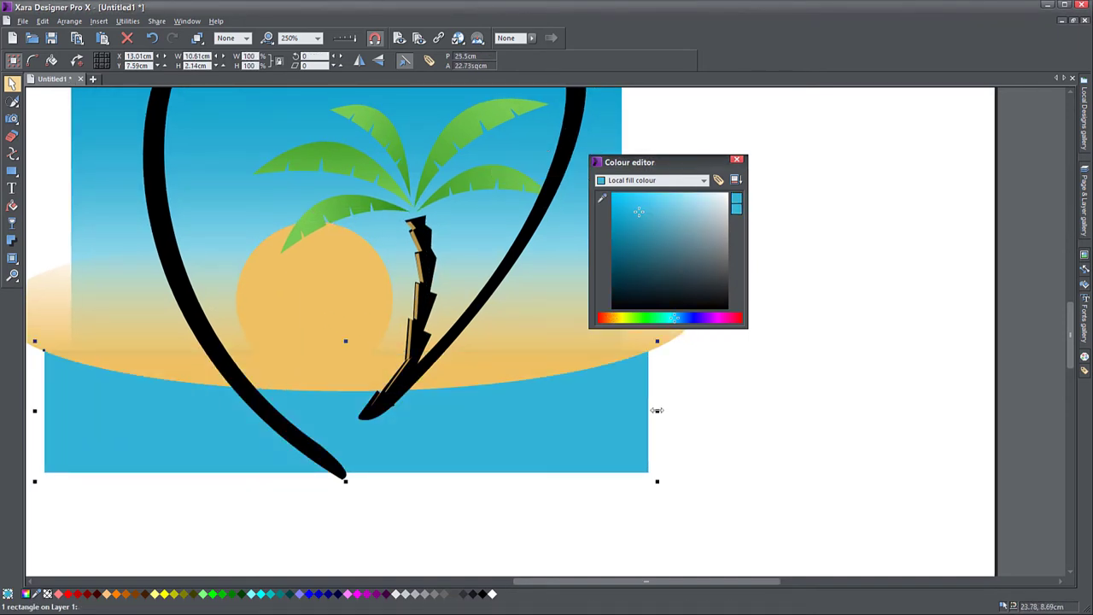
left_click(359, 251)
key("ctrl+f")
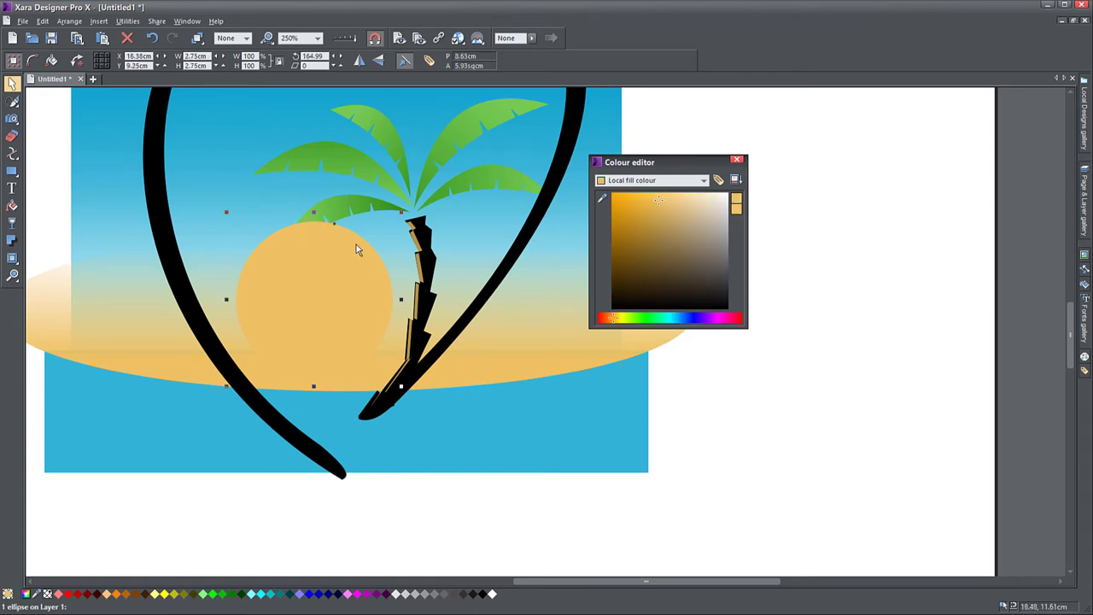
key("ctrl+z")
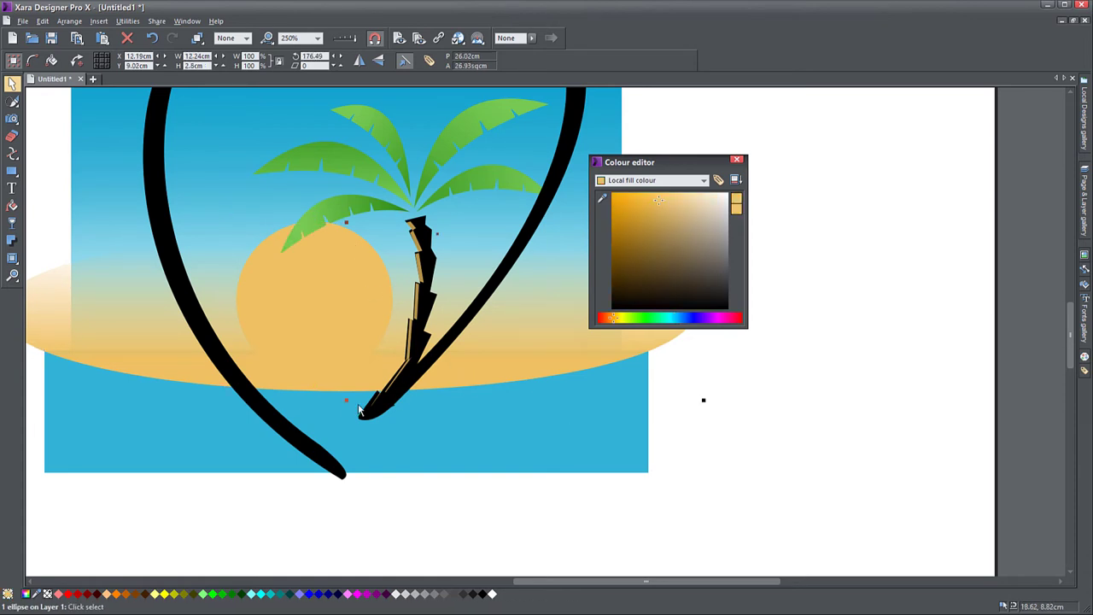
- Stretch the faded sand ellipse vertically over the sea to a height of about 5.7 cm
left_click_drag(346, 400, 346, 527)
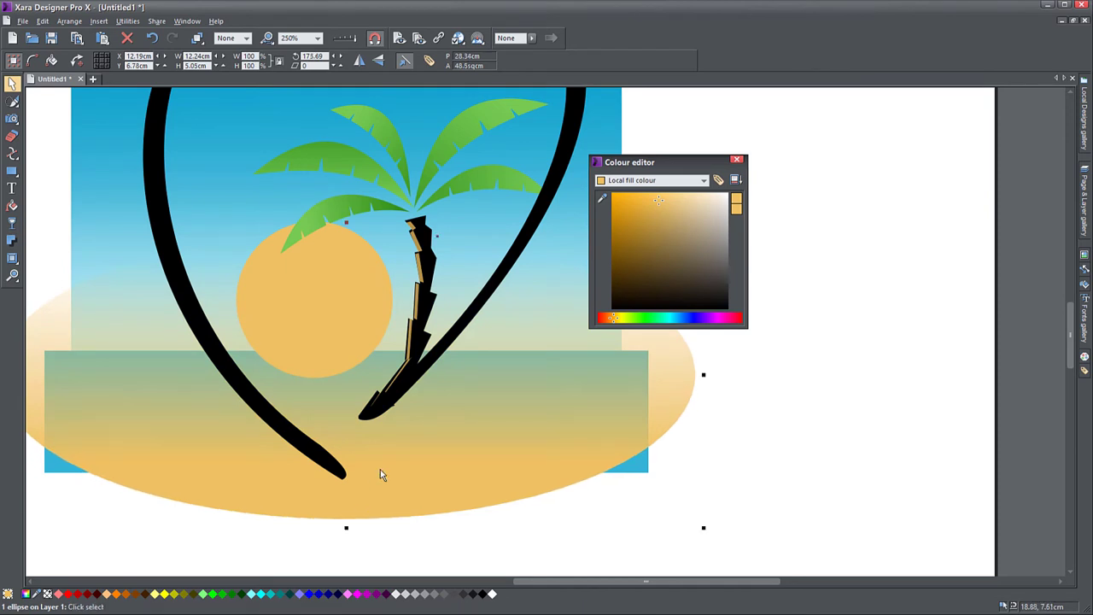
scroll(380, 475, "down", 2)
left_click(307, 316)
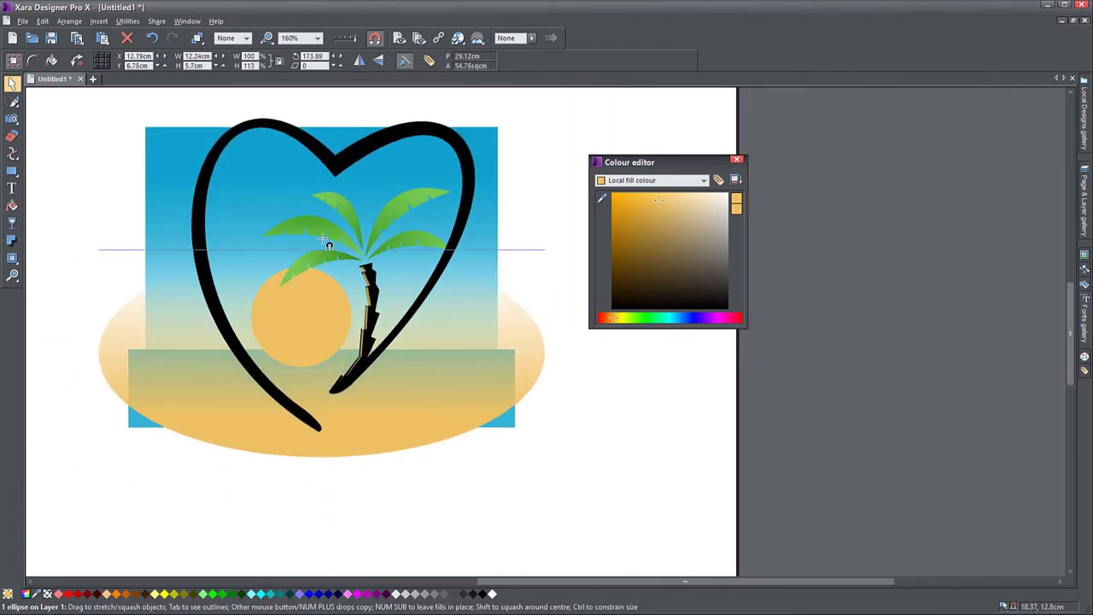
- Draw a closed shape over the heart's lower part, curving its left side along the outline and joining both tips
key("F4")
left_click(317, 430)
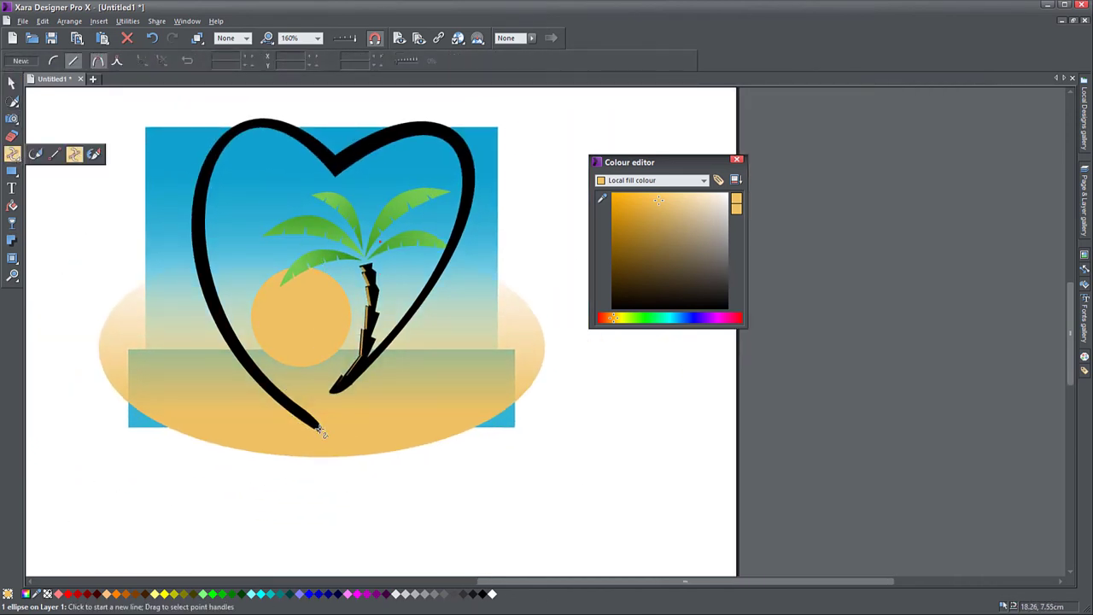
left_click(200, 240)
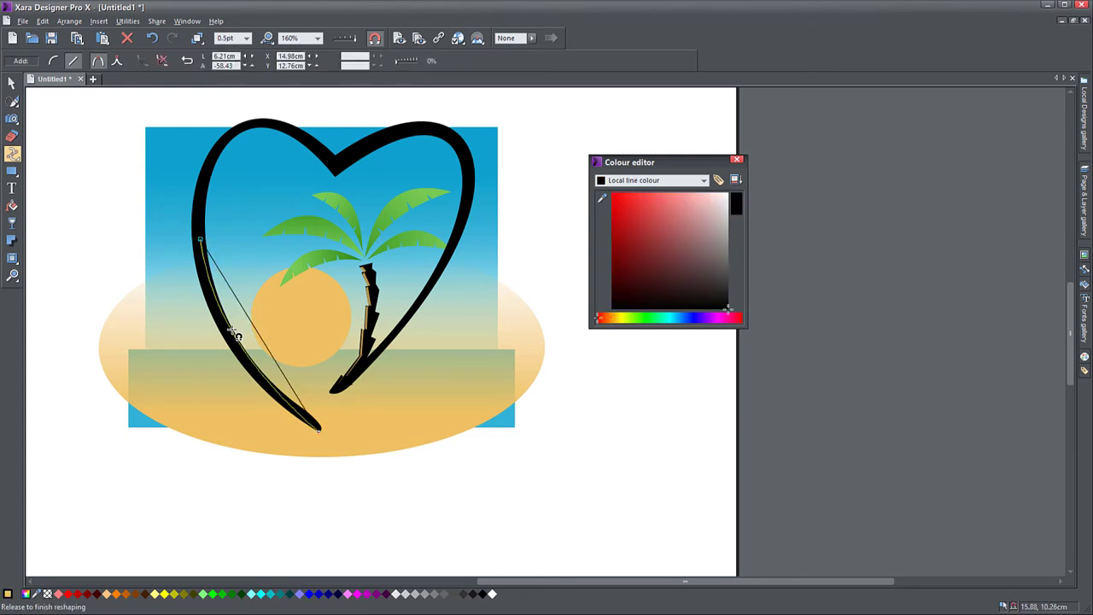
left_click(444, 261)
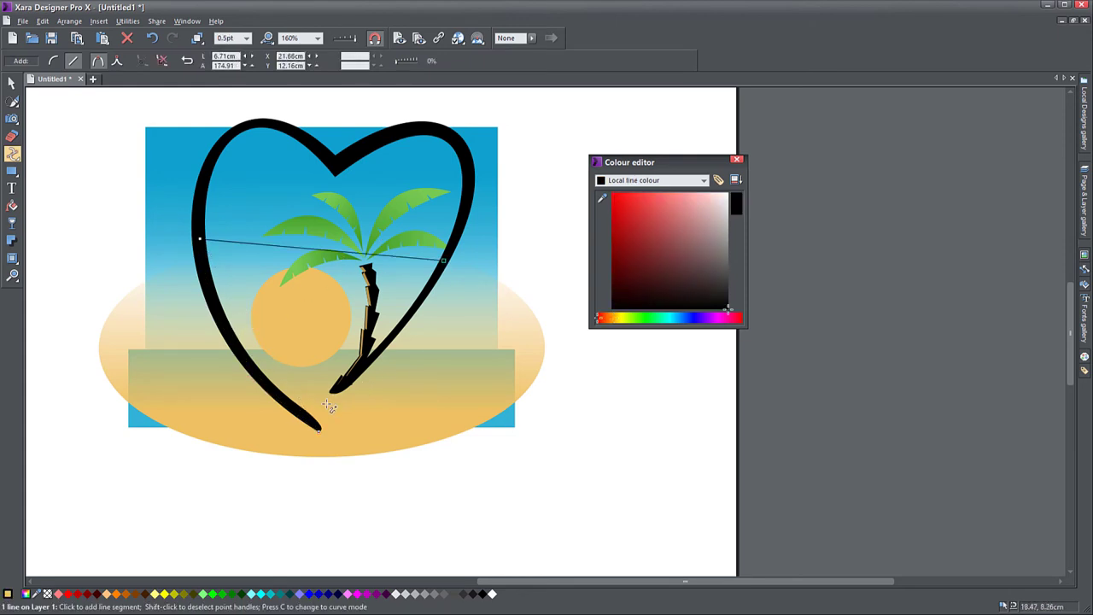
left_click(318, 431)
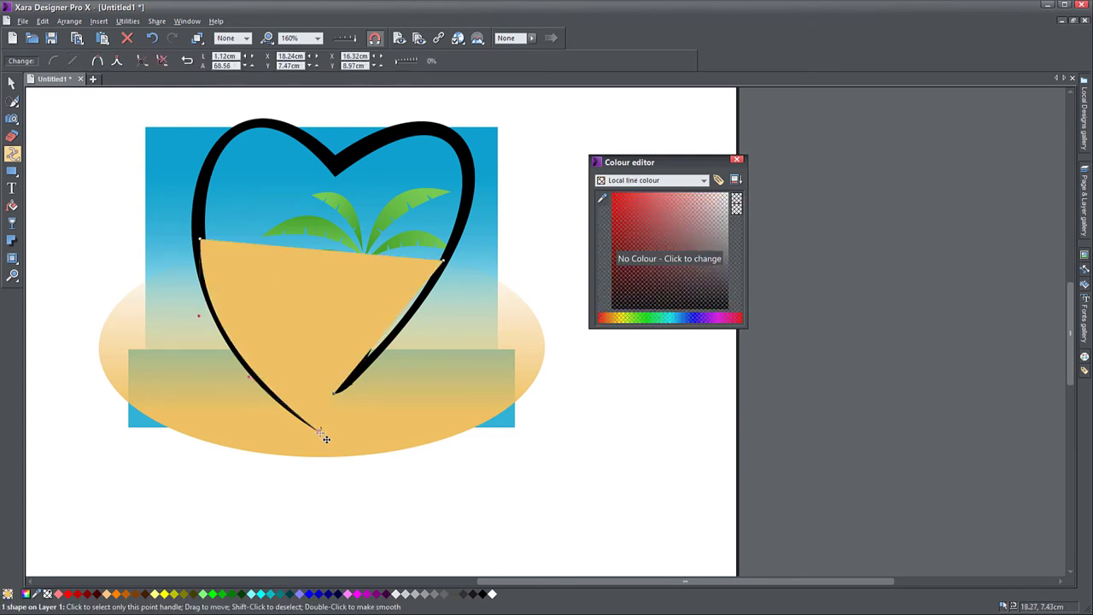
left_click(12, 83)
left_click(133, 324, "shift")
right_click(133, 324)
mouse_move(197, 483)
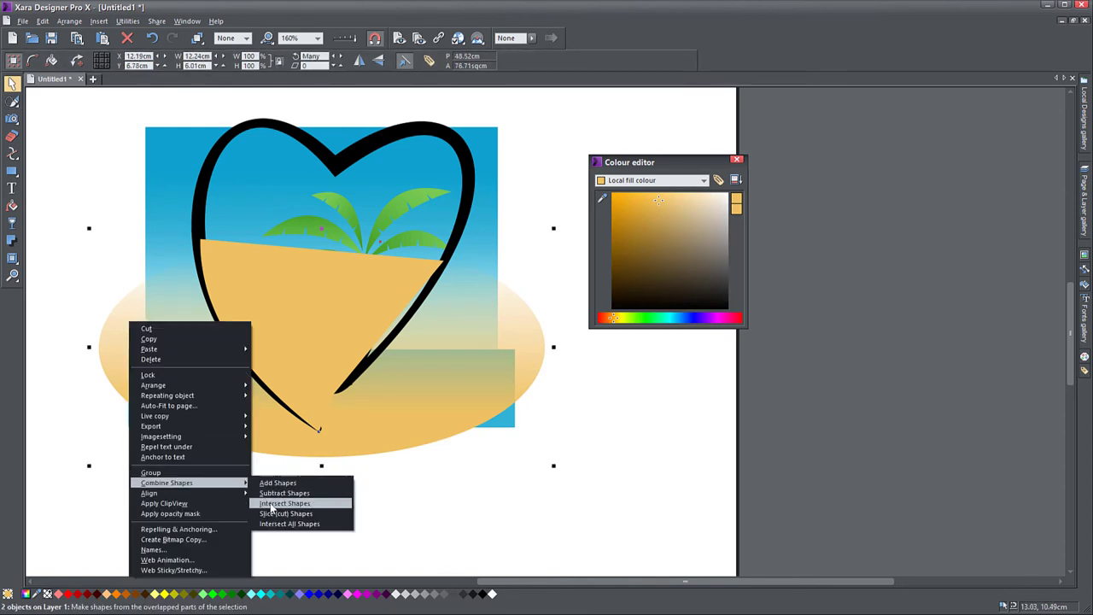
left_click(282, 504)
- Bend the drawn shape's right edge so it follows the heart outline
left_click(12, 153)
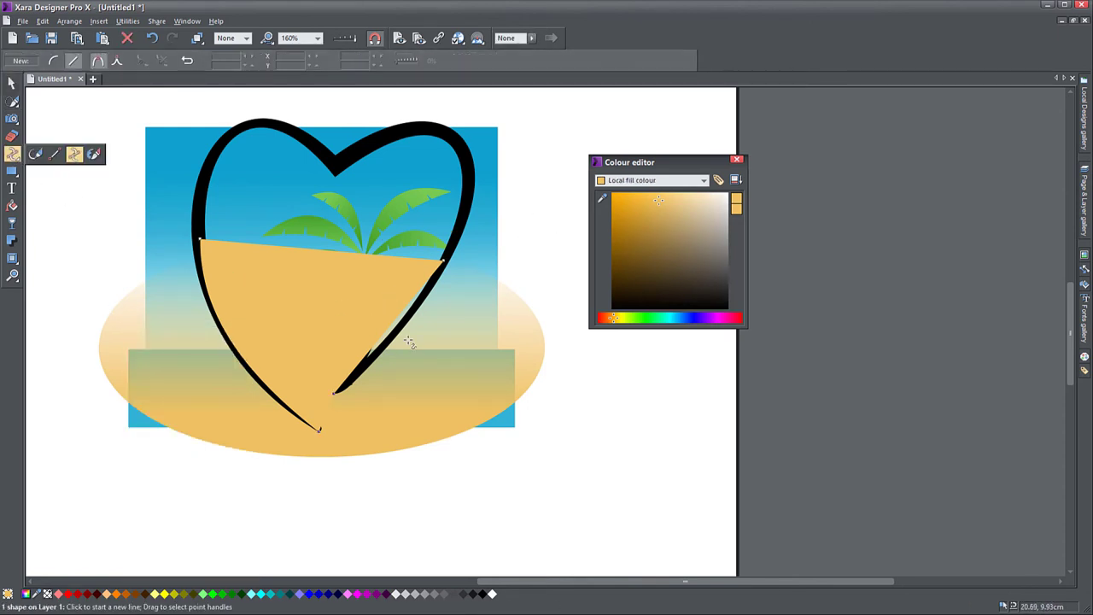
left_click_drag(398, 331, 400, 333)
left_click(12, 83)
- Clone the drawn shape in place and intersect it with the faded sand ellipse
key("ctrl+d")
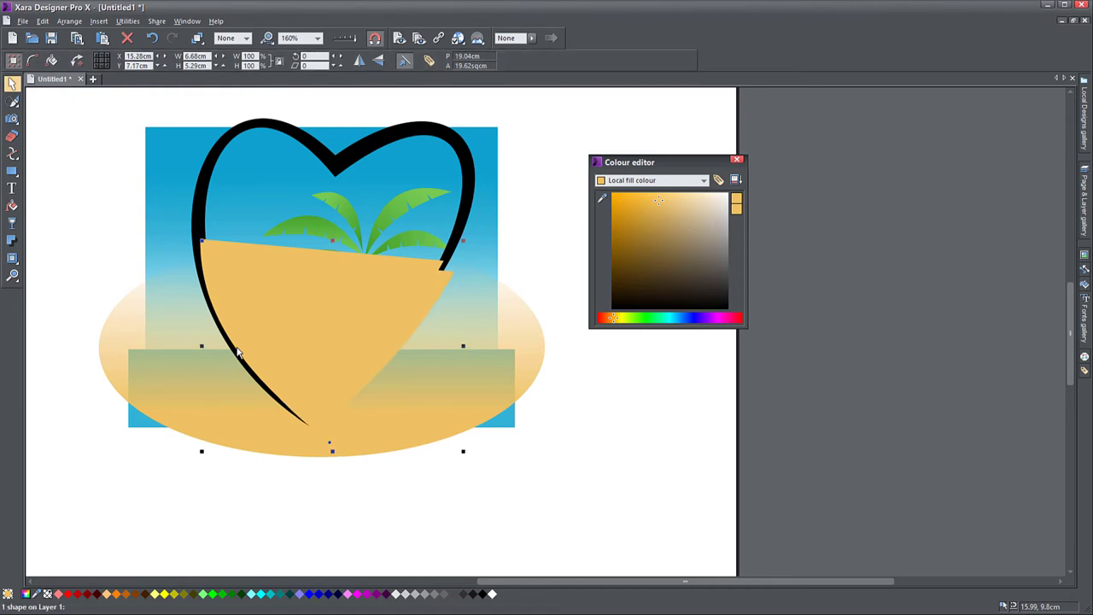
key("ctrl+z")
right_click(481, 378)
mouse_move(530, 525)
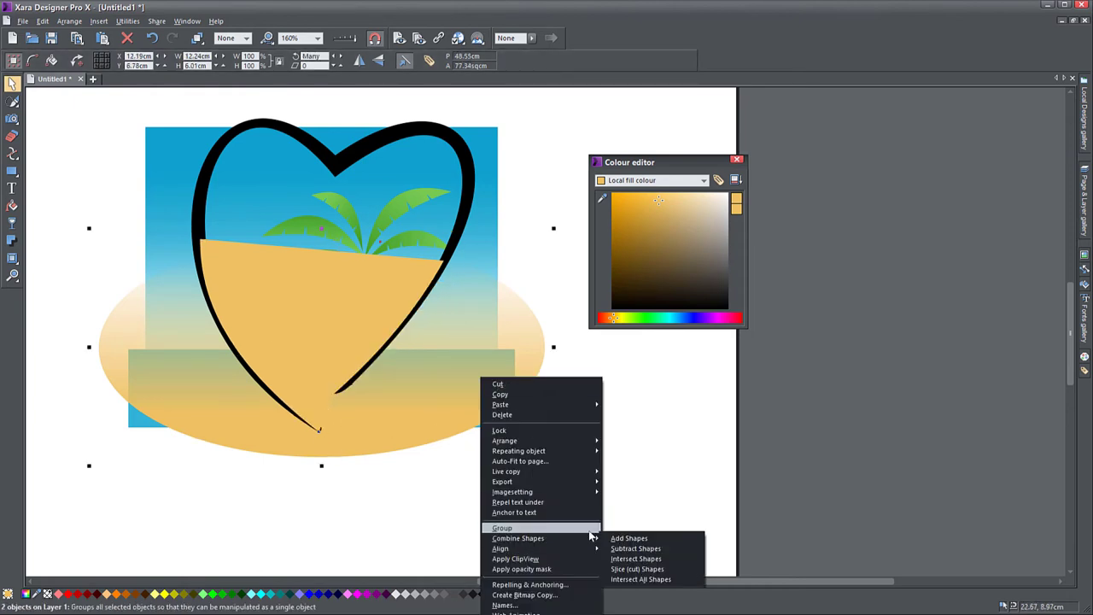
left_click(654, 554)
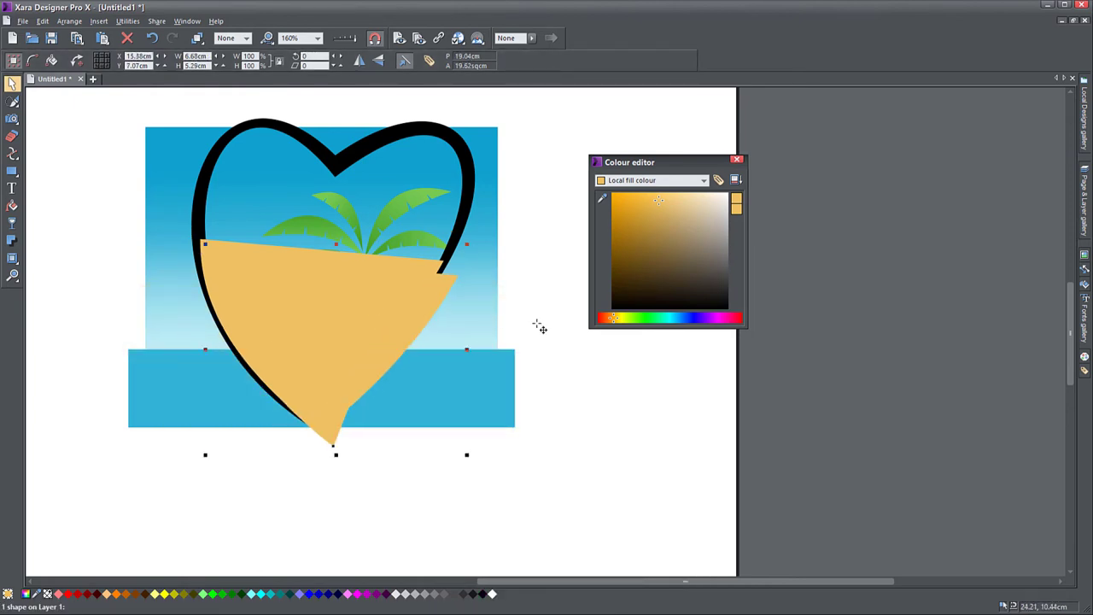
- Intersect the blue sea rectangle with a copy of the drawn shape to trim it to the heart
left_click(486, 397, "shift")
right_click(486, 396)
mouse_move(547, 558)
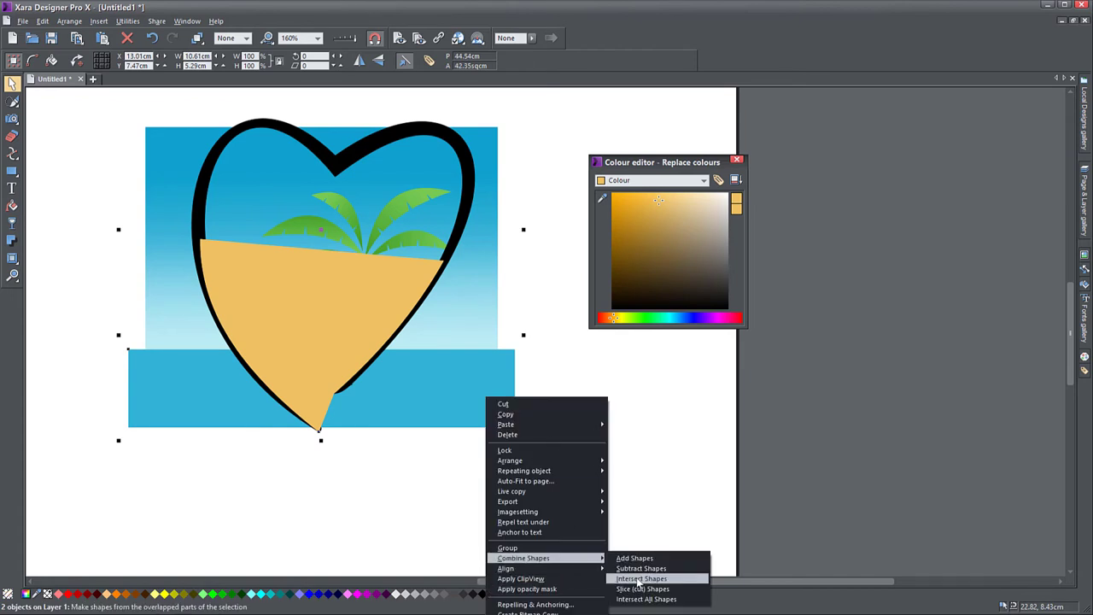
left_click(649, 578)
- Reshape the remaining drawn shape to fill the whole heart, following both upper lobes and the notch between them
left_click(13, 154)
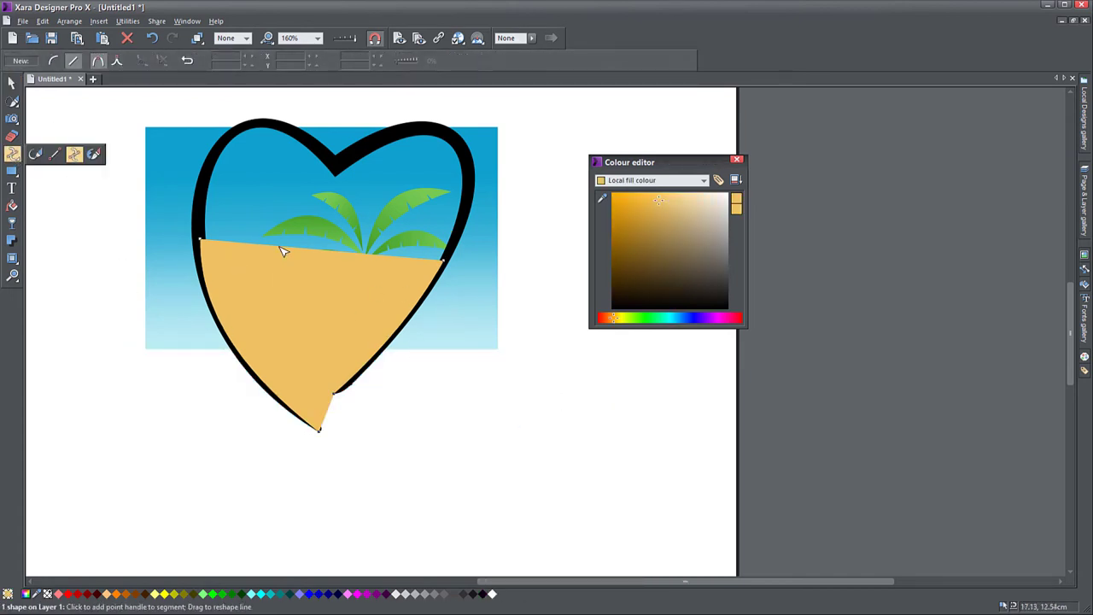
left_click_drag(283, 244, 254, 123)
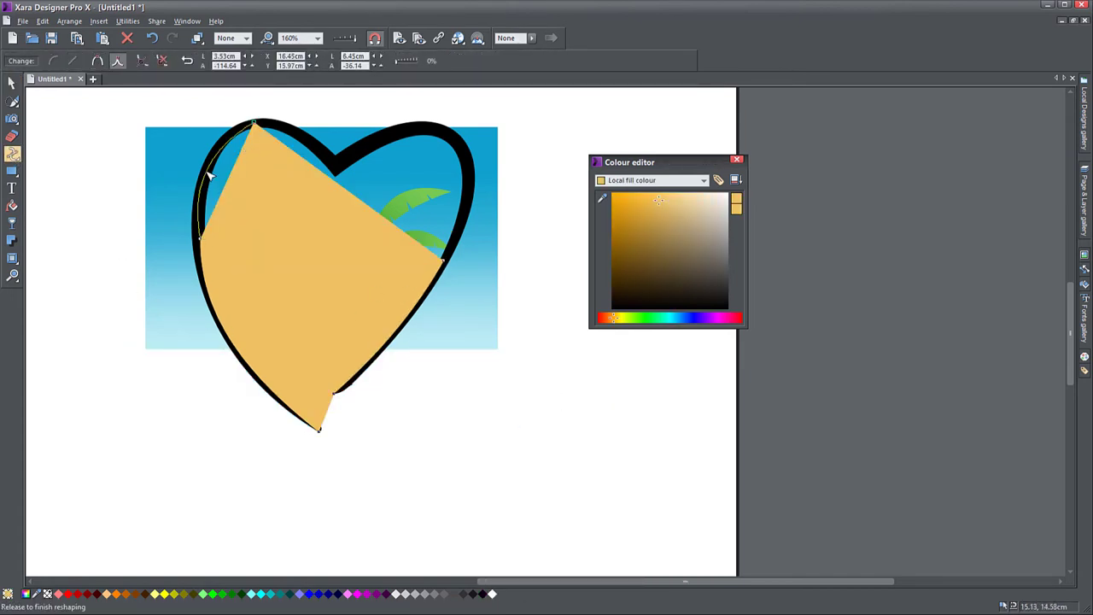
left_click_drag(209, 175, 208, 176)
left_click_drag(337, 172, 321, 156)
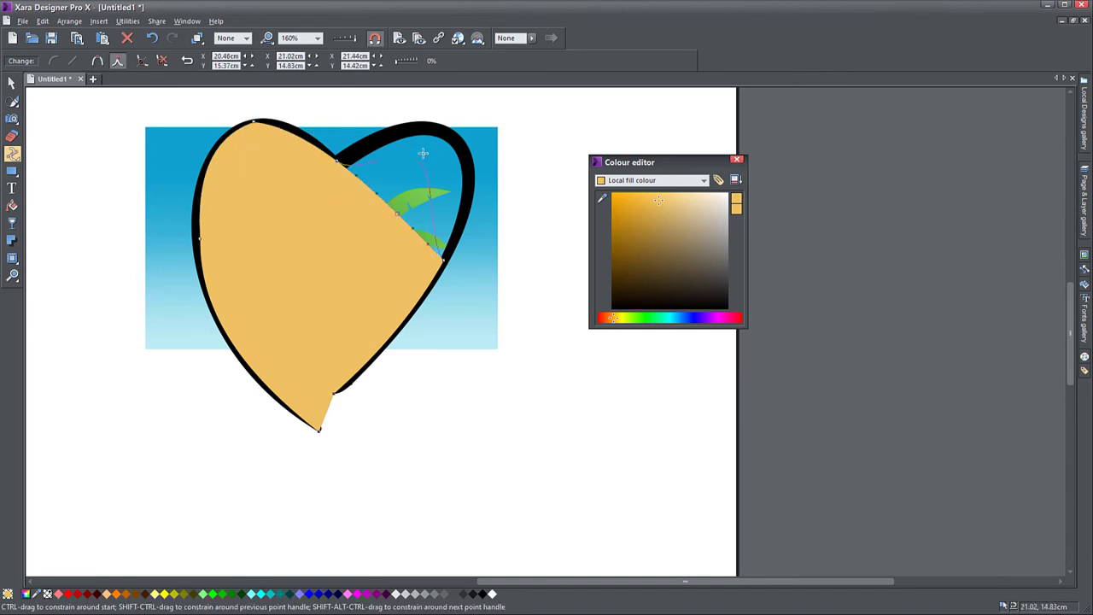
left_click_drag(422, 153, 424, 130)
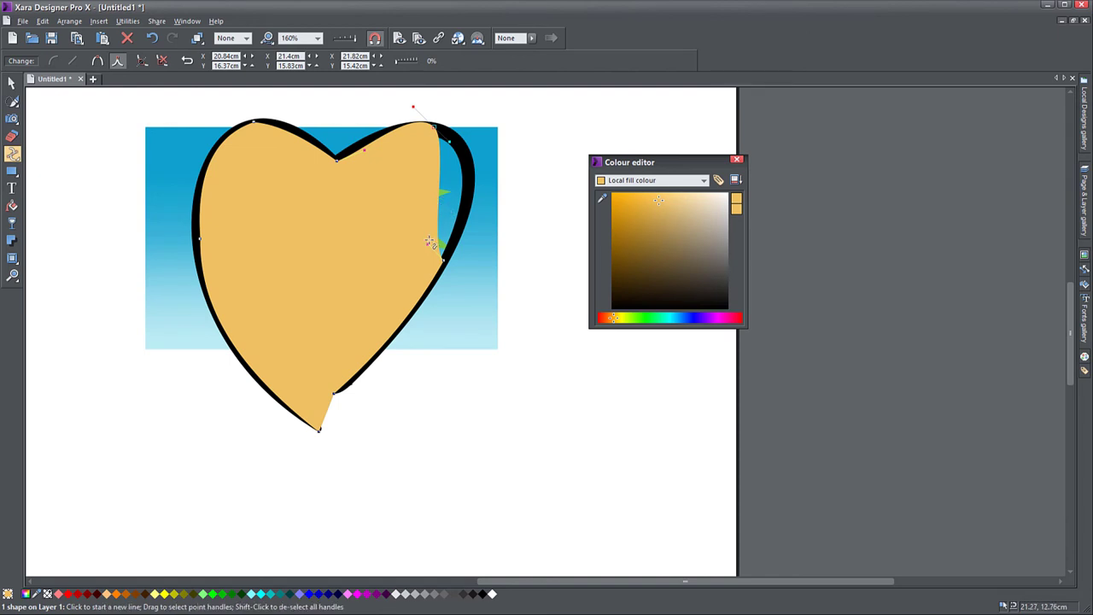
left_click_drag(468, 224, 487, 148)
left_click(12, 84)
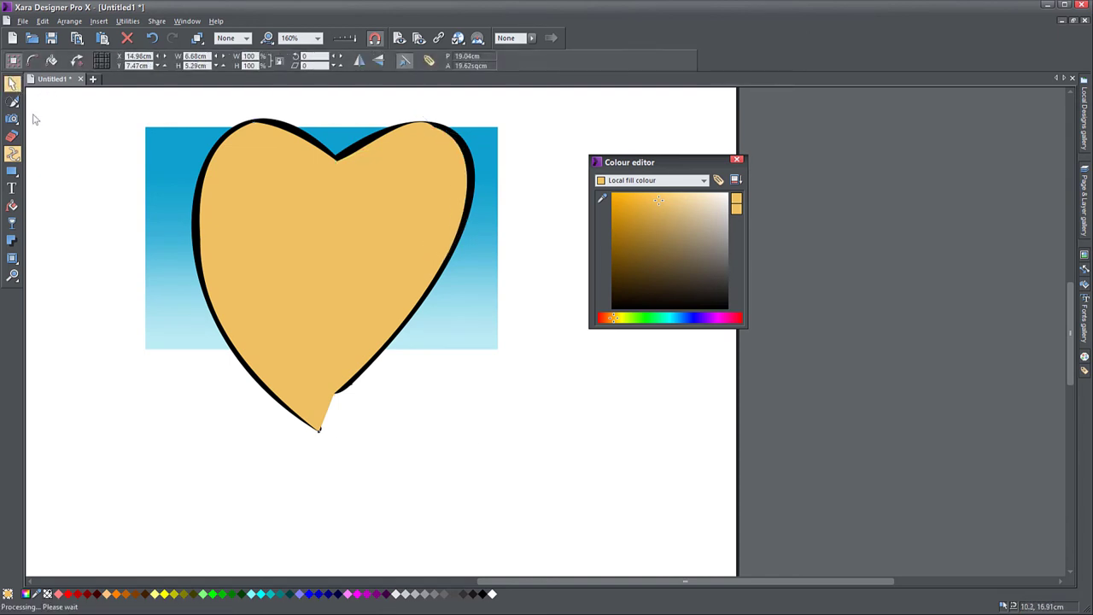
- Stretch the sky rectangle upward so that it covers the tops of both heart lobes
left_click(184, 153, "shift")
right_click(185, 153)
left_click(98, 182)
left_click(335, 137)
left_click_drag(322, 112, 321, 101)
key("ctrl+z")
left_click(102, 169)
- Intersect the sky rectangle with the full heart shape to trim it to the outline
left_click(171, 152)
left_click(244, 198, "shift")
right_click(242, 200)
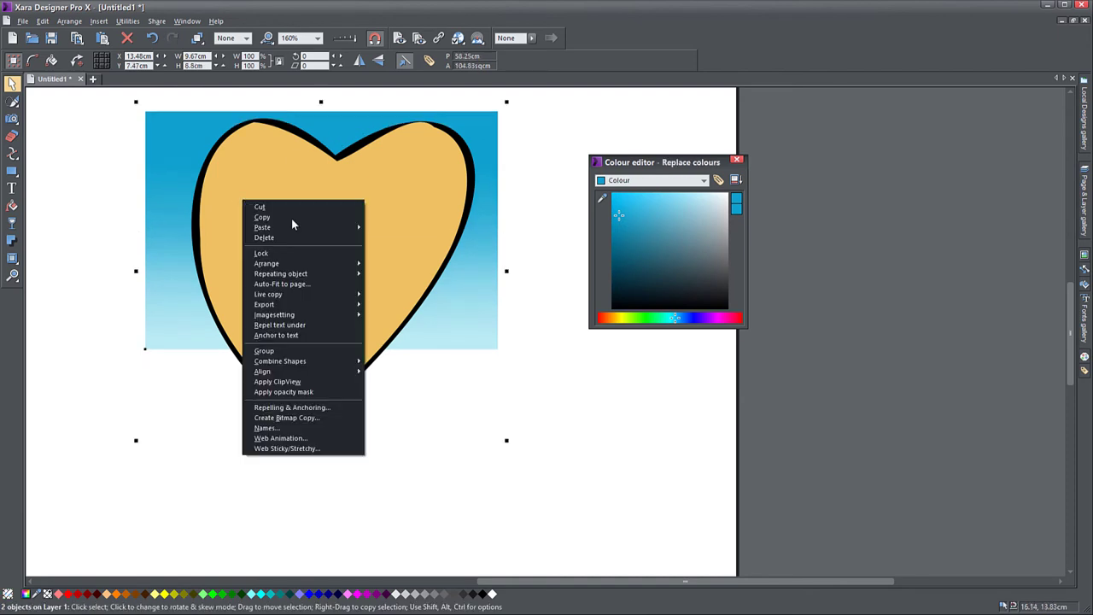
mouse_move(317, 363)
left_click(383, 385)
left_click(406, 371)
left_click_drag(406, 369, 404, 384)
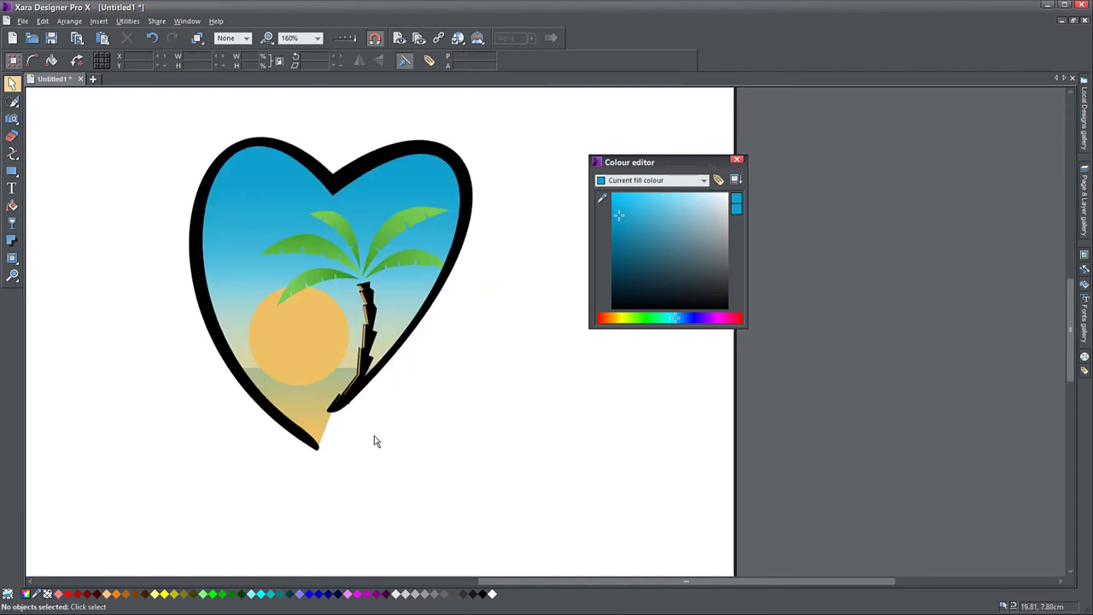
- Clone the five palm fronds as a group and nudge the copy about 0.1 cm to the left and 0.1 cm down
scroll(373, 442, "up", 2)
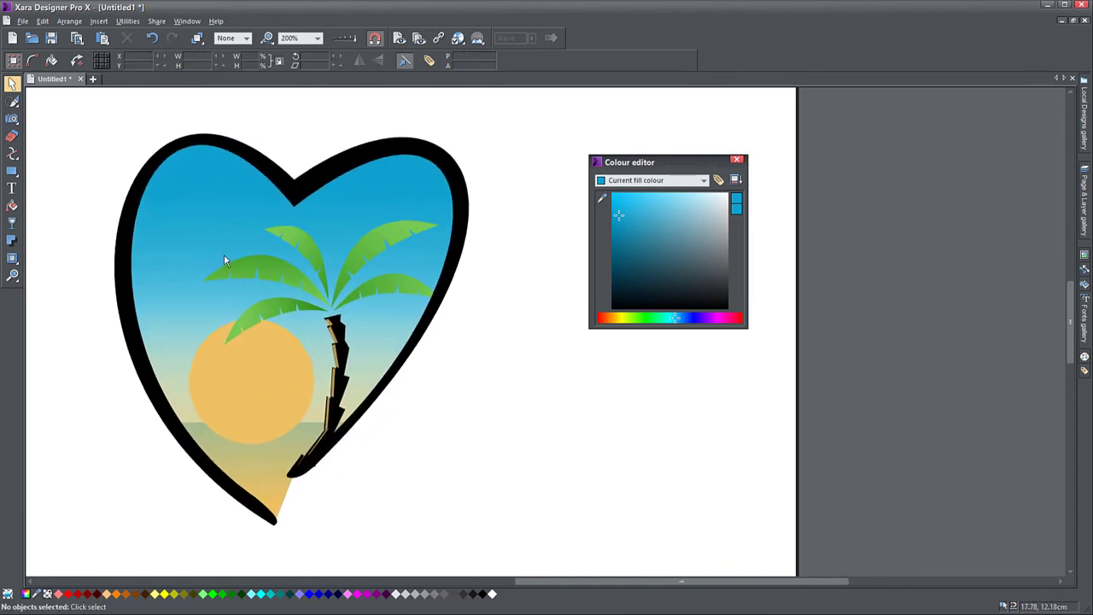
left_click(380, 252)
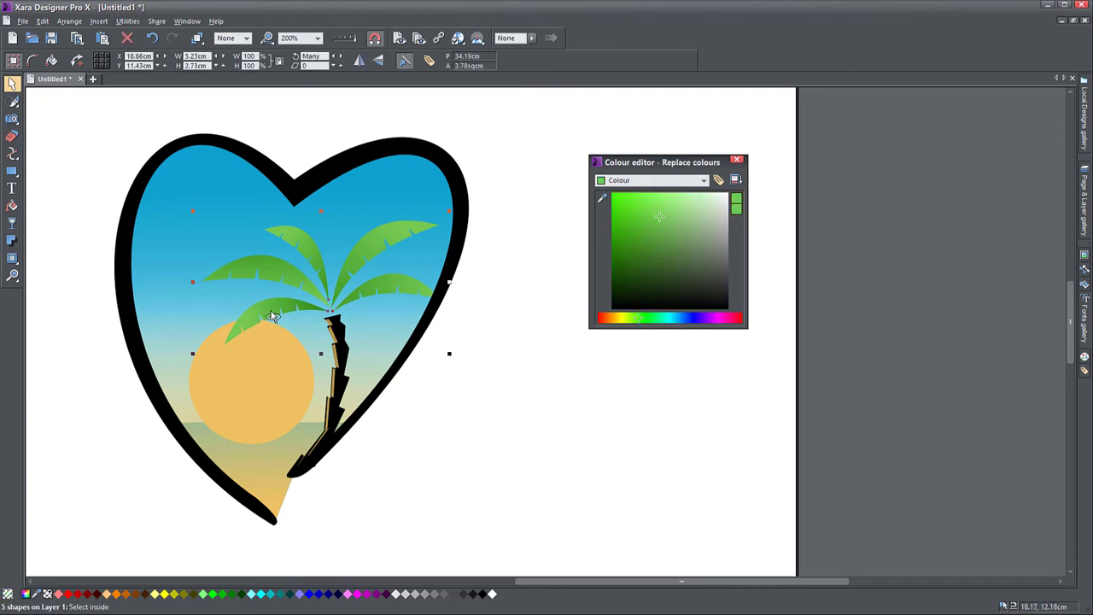
key("ctrl+d")
key("ctrl+z")
key("ctrl+k")
key("Left")
key("Down")
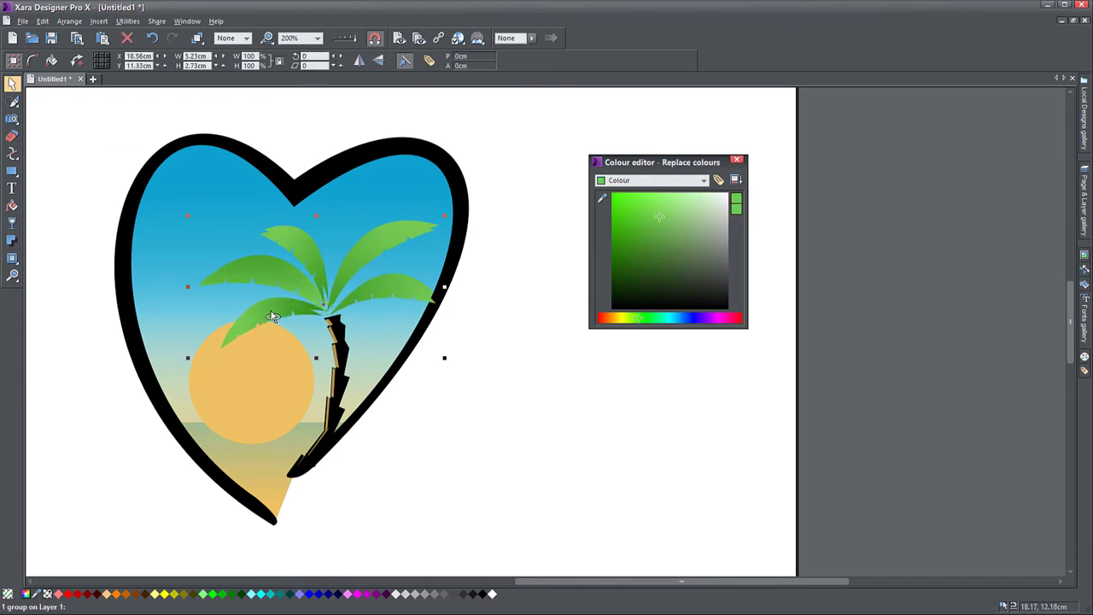
- Replace all colours in the copied frond group with the sandy orange sampled from the sun
left_click(480, 594, "shift")
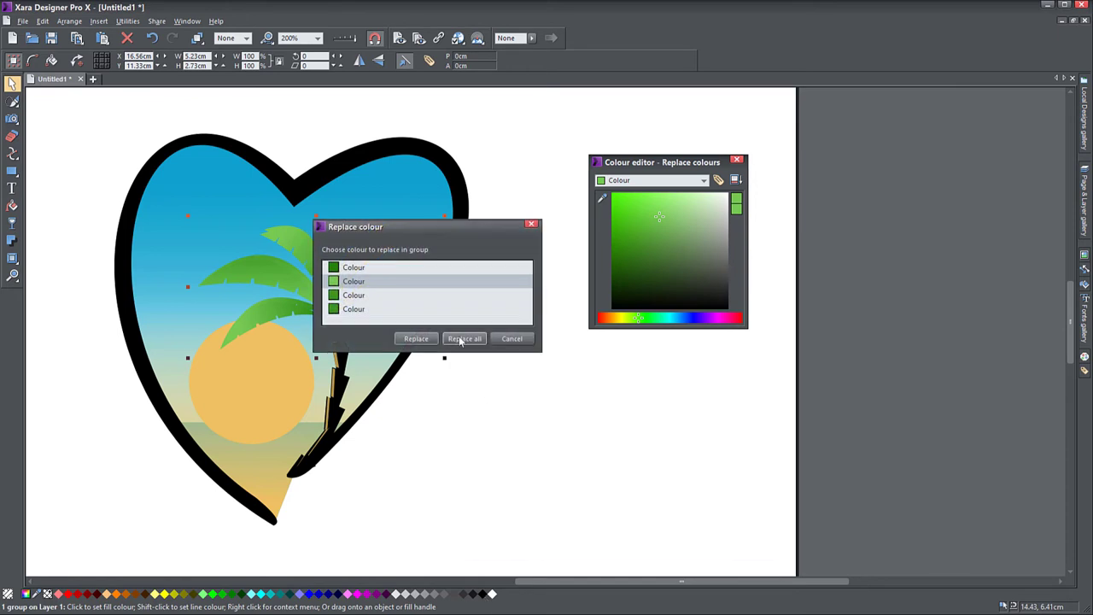
left_click(481, 342)
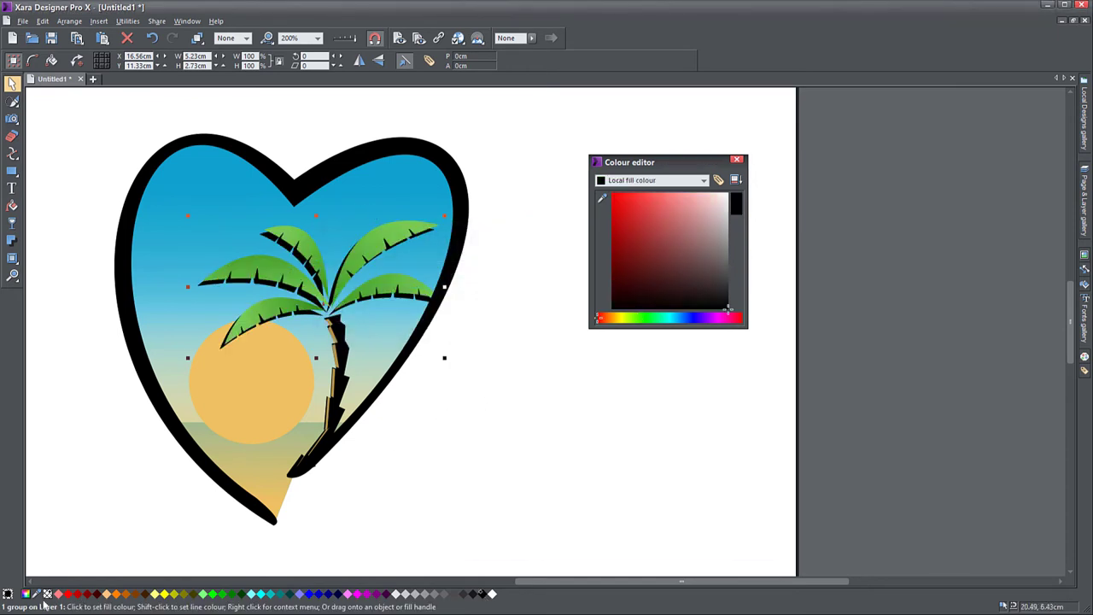
left_click_drag(602, 198, 299, 348)
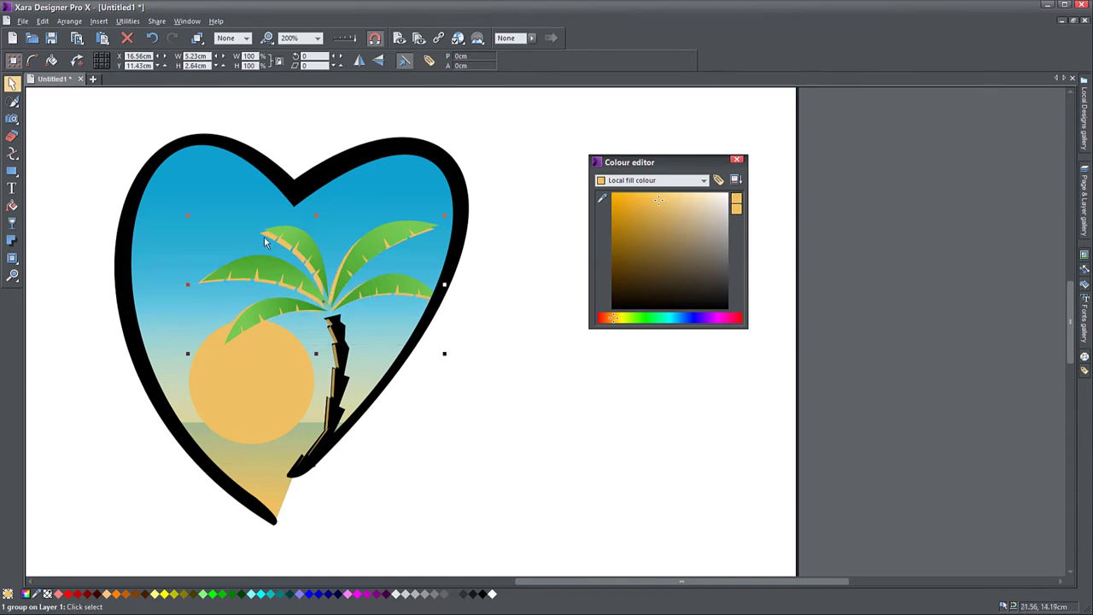
- Make the copied frond group partly transparent with a flat transparency and deselect it
key("F6")
left_click_drag(340, 60, 363, 61)
left_click(12, 82)
left_click(70, 234)
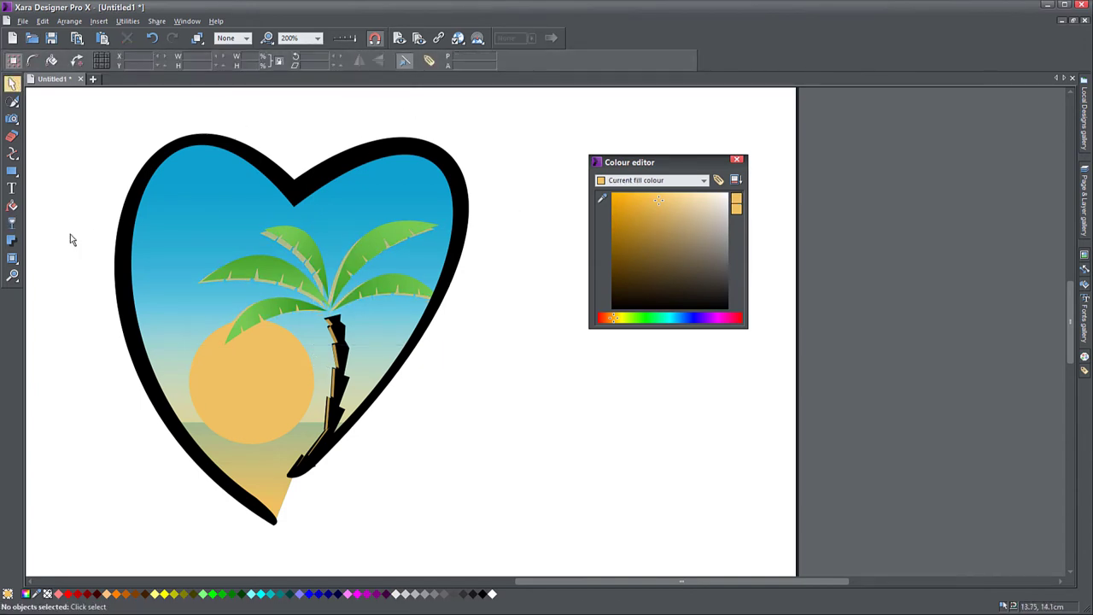
- Send the sun behind the sea so that the horizon cuts off its lower part
left_click_drag(412, 436, 433, 433)
left_click(273, 397)
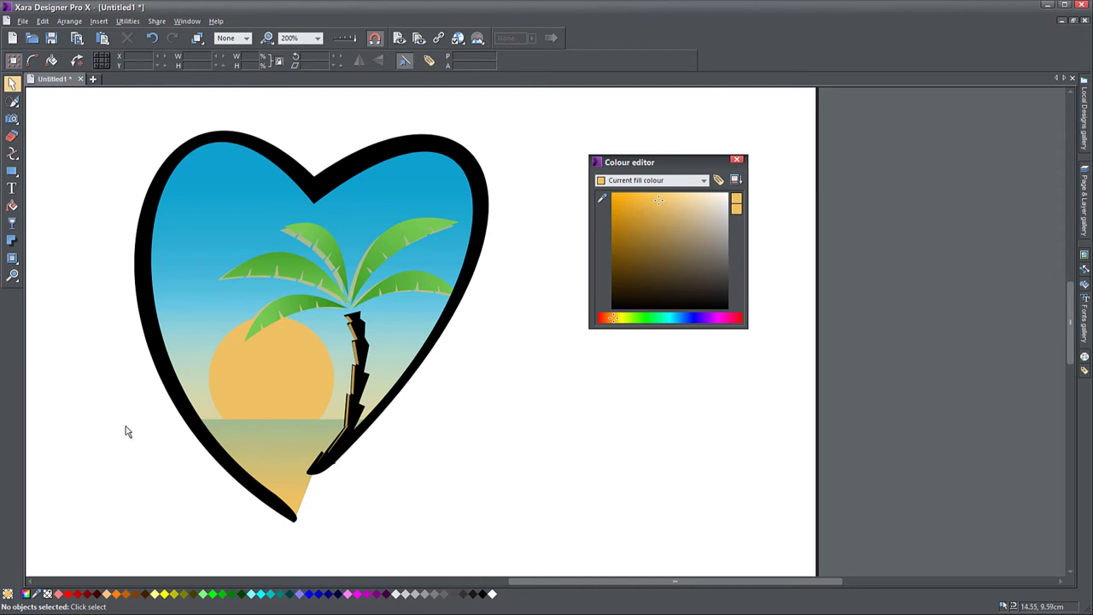
- Shorten the sky's linear gradient at its upper end and set its fill profile to -0.02 and -0.22
left_click(216, 201)
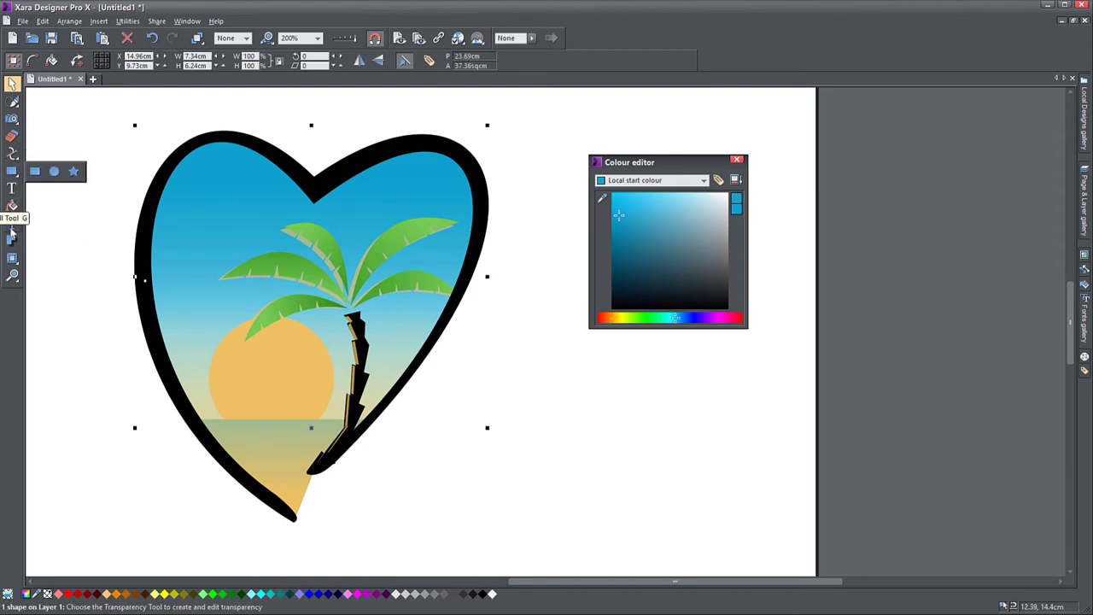
left_click(12, 206)
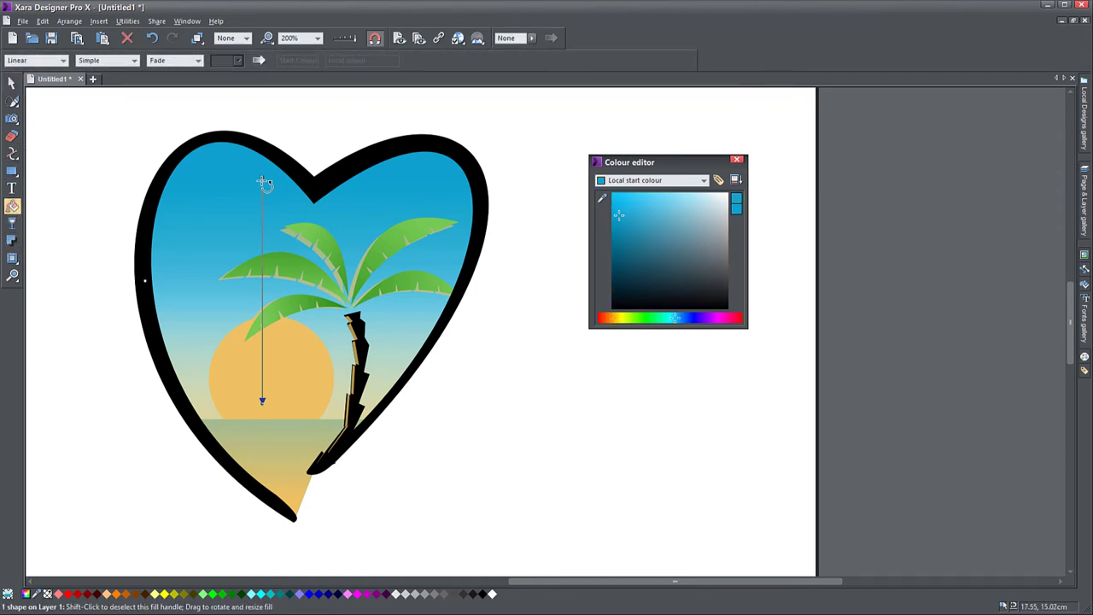
left_click_drag(262, 177, 264, 246)
left_click_drag(264, 393, 262, 387)
left_click(259, 60)
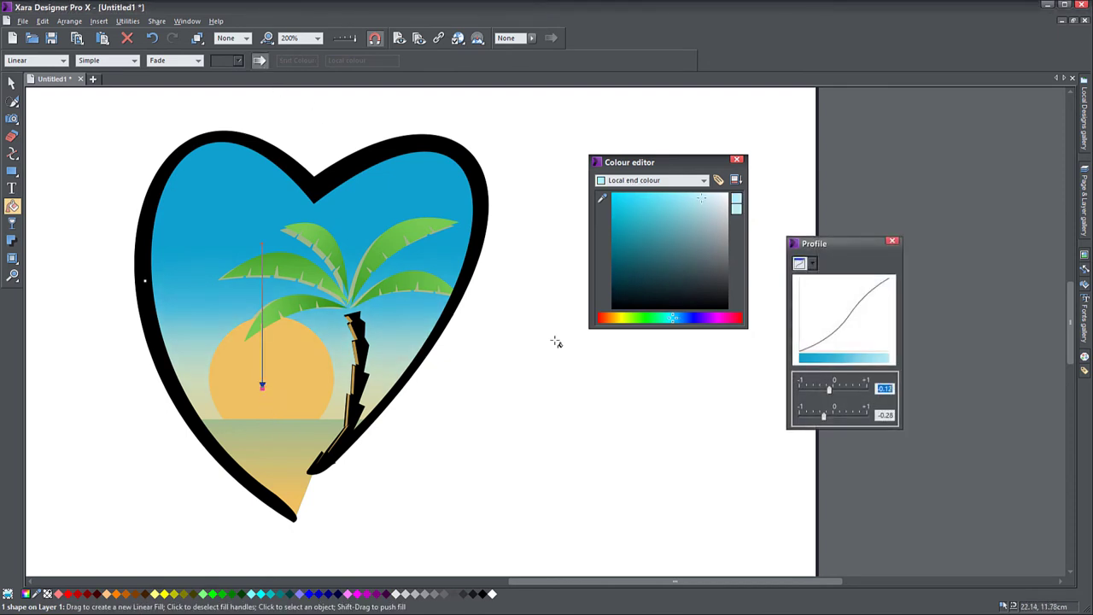
left_click_drag(831, 390, 825, 416)
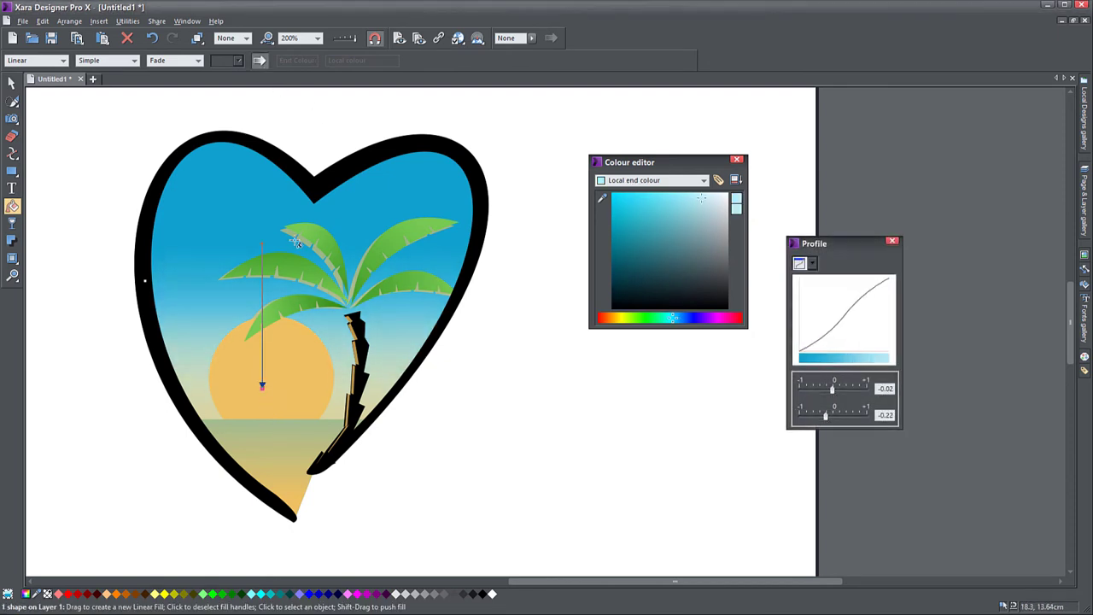
- Place a copy of the sky in front of the scene and darken its gradient start colour to deep teal-blue
left_click(460, 290)
key("F2")
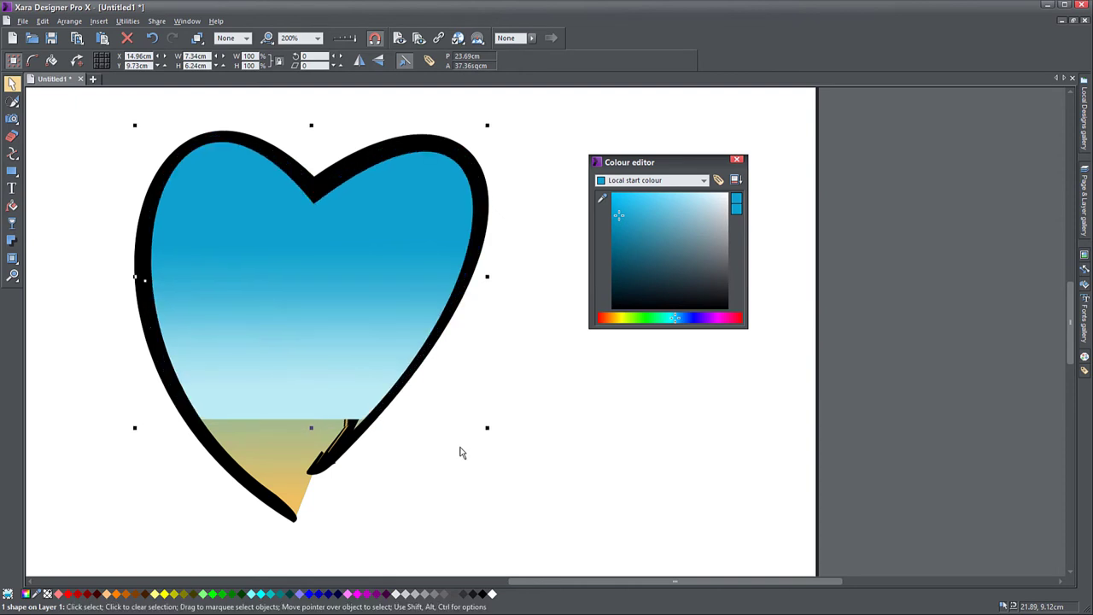
left_click(633, 253)
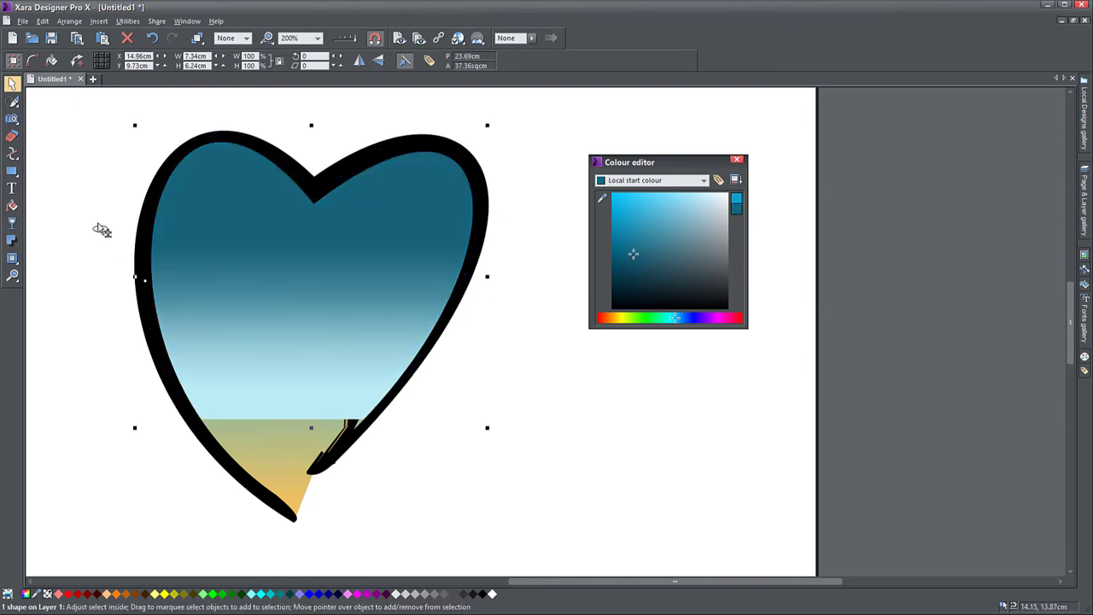
- Fade the dark sky copy out downward with a linear transparency reaching 100% over the sun, and adjust its transparency profile
key("F6")
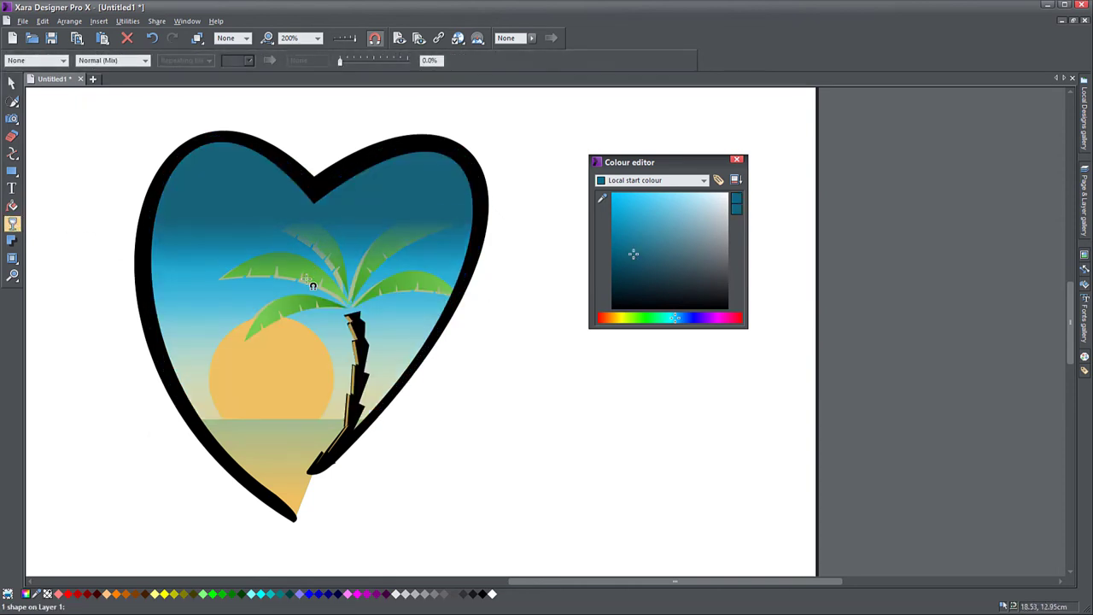
mouse_move(310, 354)
left_mouse_down()
mouse_move(311, 135)
mouse_move(313, 342)
left_mouse_up()
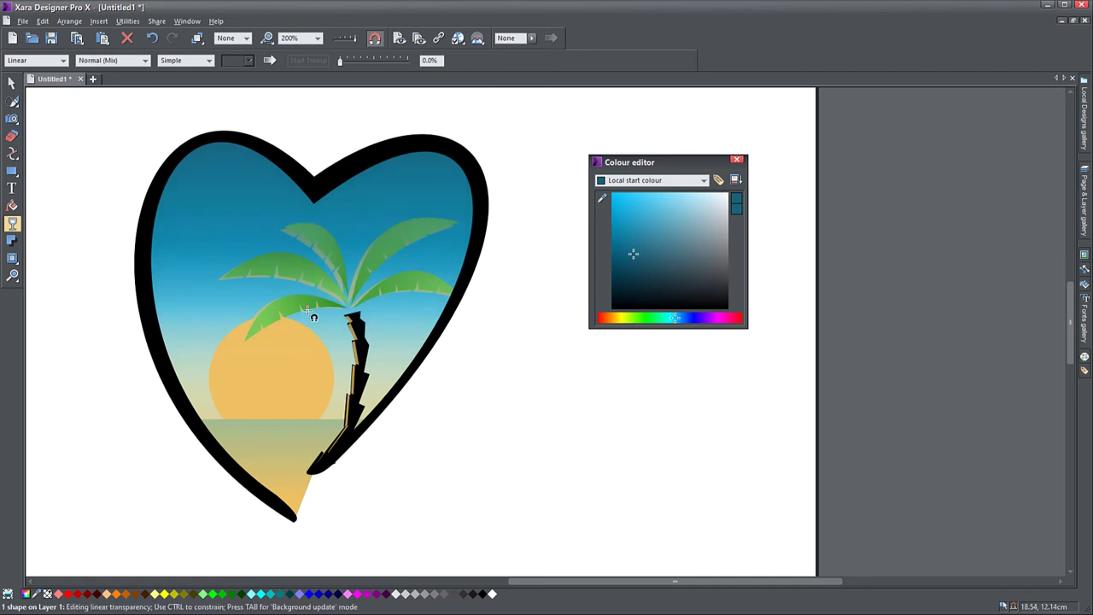
left_click_drag(306, 120, 307, 308)
left_click_drag(833, 389, 819, 416)
left_click(891, 241)
left_click_drag(307, 354, 309, 355)
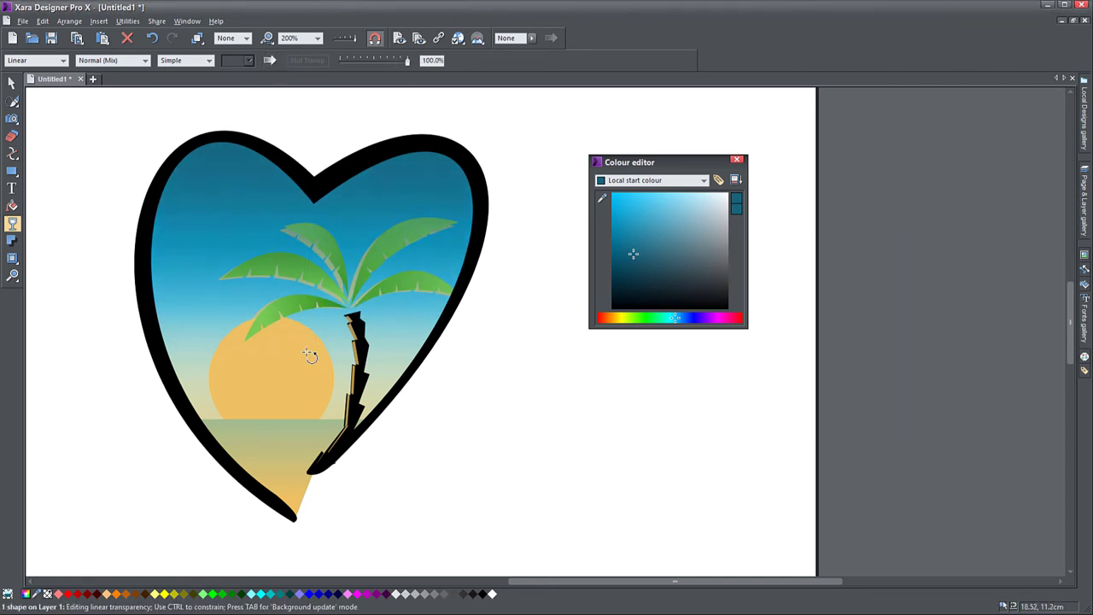
left_click_drag(302, 311, 303, 311)
left_click(12, 83)
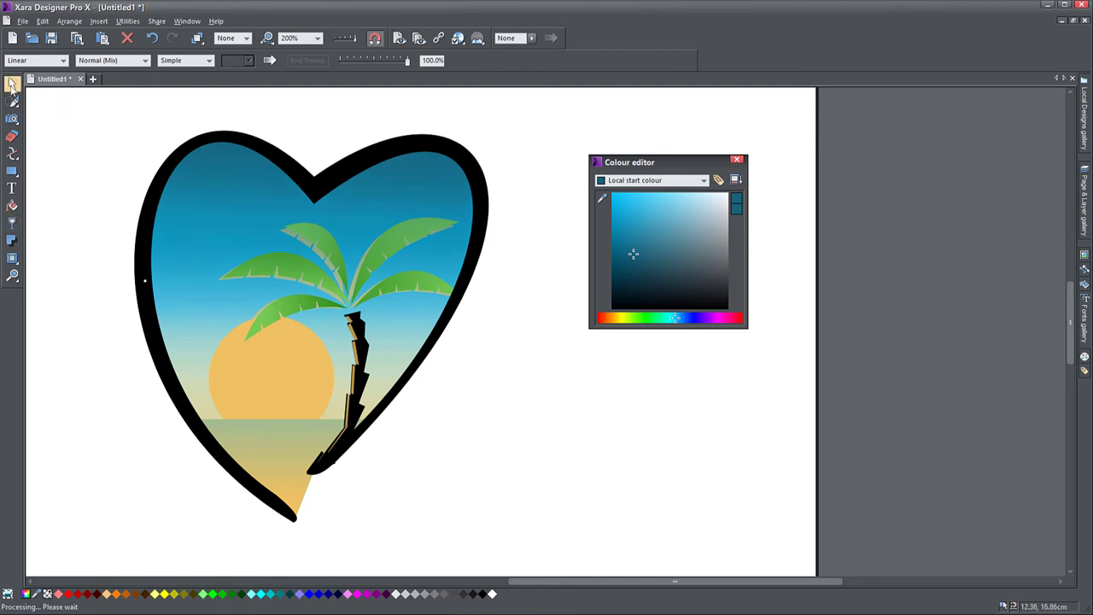
- Try a bright yellow fill on the translucent sand overlay in the heart's lower half, and undo it
left_click(135, 476)
left_click_drag(135, 476, 179, 486)
left_click(286, 417)
left_click(164, 594)
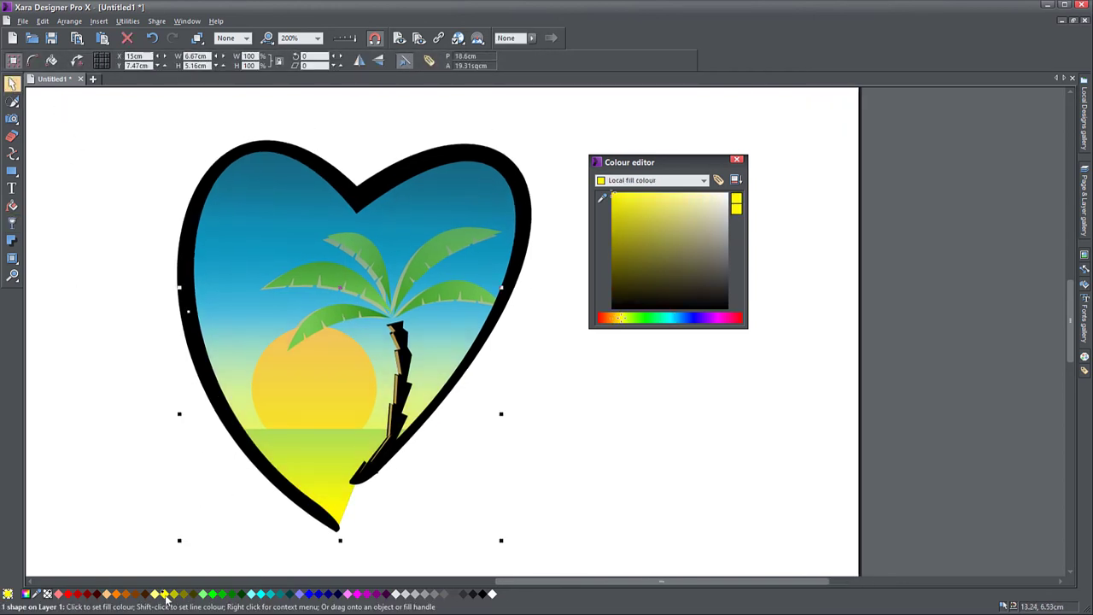
key("ctrl+z")
left_click(138, 374)
- Select the sun beneath the overlay, try yellow shades on it, and recolour it a slightly darkened soft orange
left_click(296, 381)
left_click(296, 381, "ctrl")
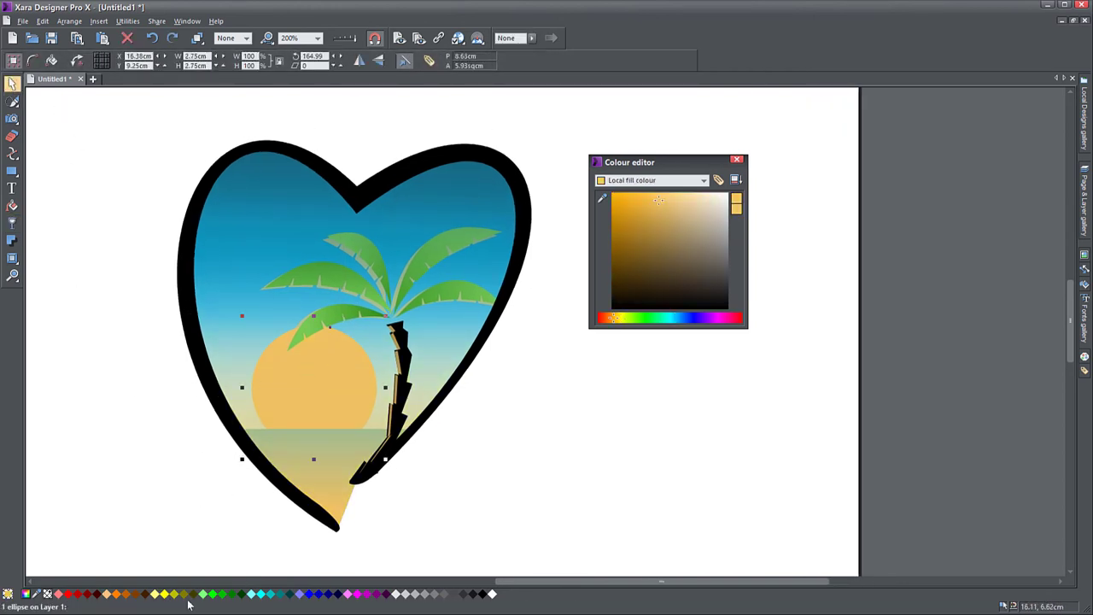
left_click(155, 594)
left_click(163, 594)
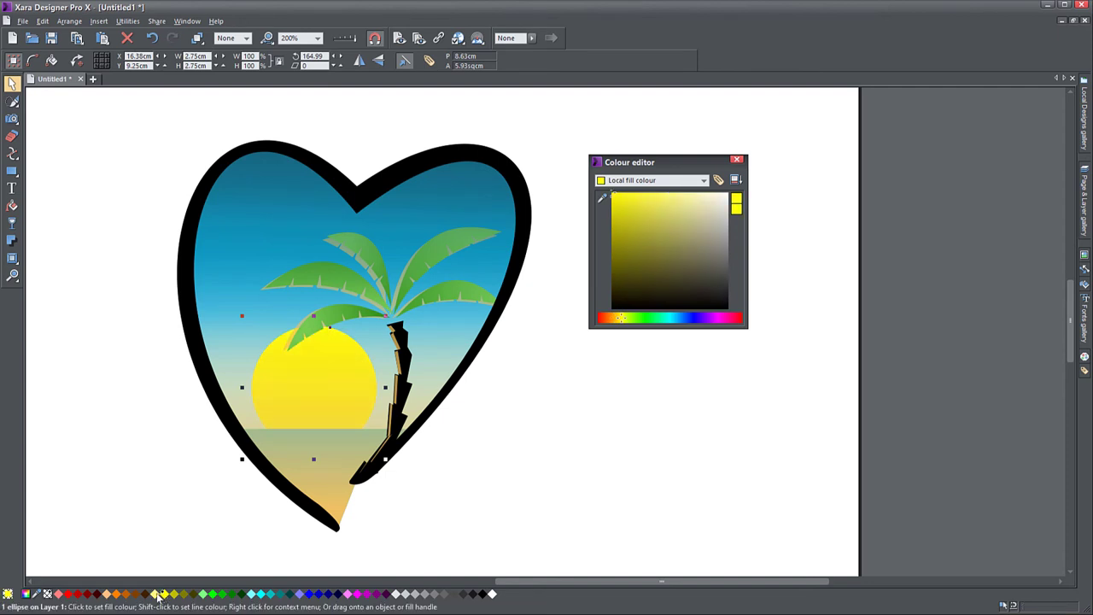
left_click(155, 594)
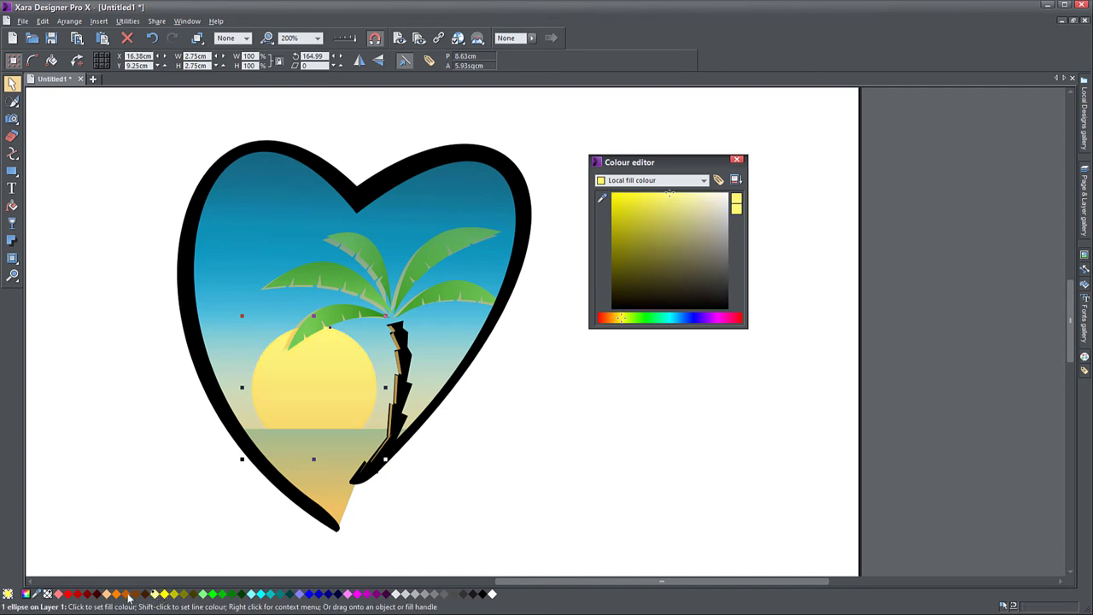
left_click(126, 593)
left_click(106, 593)
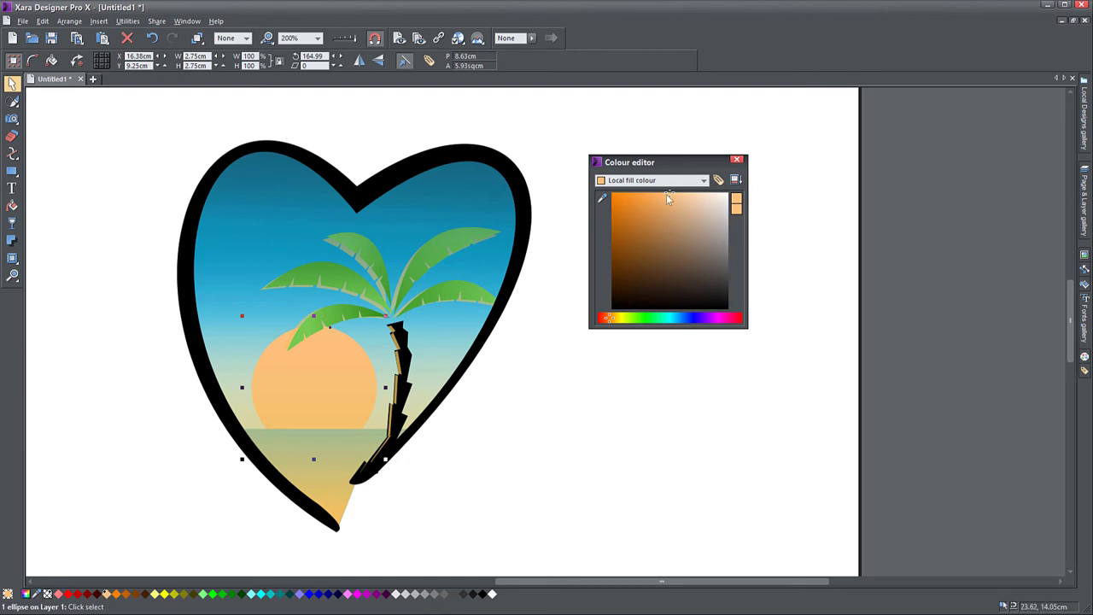
left_click_drag(667, 195, 653, 207)
left_click(162, 323)
- Curve the sand's straight edge inward between the two open ends of the heart outline
scroll(163, 323, "down", 2)
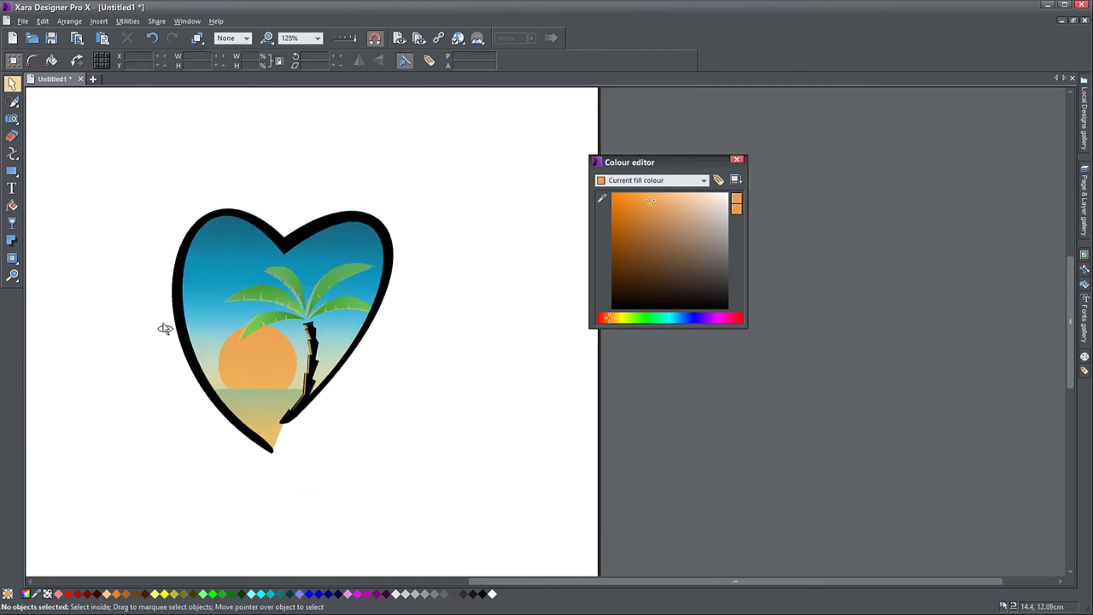
left_click_drag(192, 362, 235, 341)
scroll(334, 414, "up", 4)
left_click(169, 270)
key("F4")
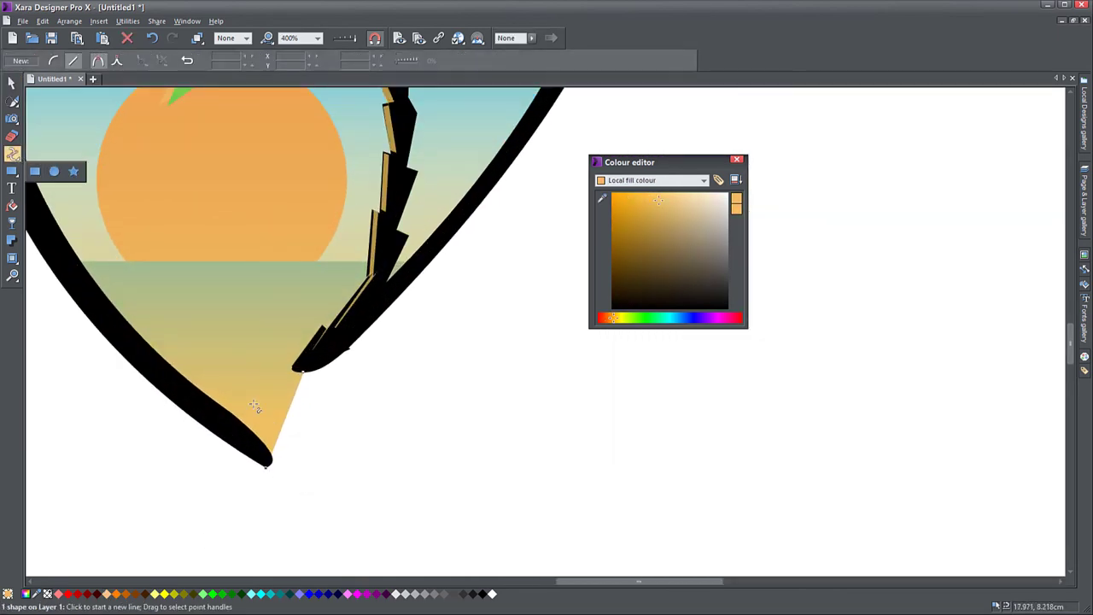
left_click_drag(290, 420, 269, 412)
- Pull in the lower edge of the blue shape behind the sand so that it stays inside the new curve
right_click(280, 410)
left_click(602, 32)
left_click(270, 459)
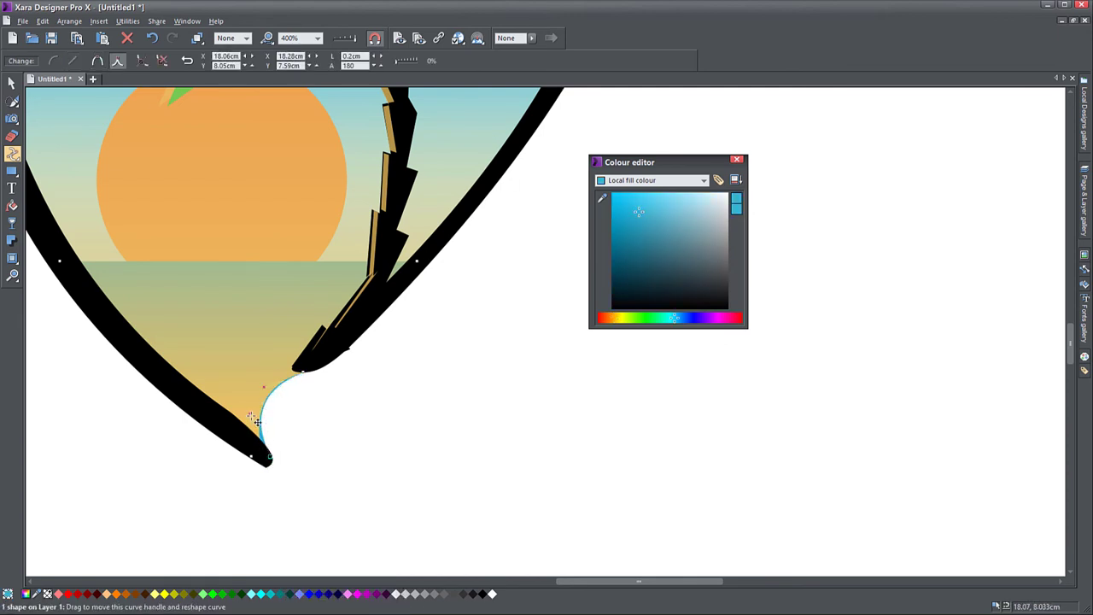
left_click_drag(206, 412, 259, 352)
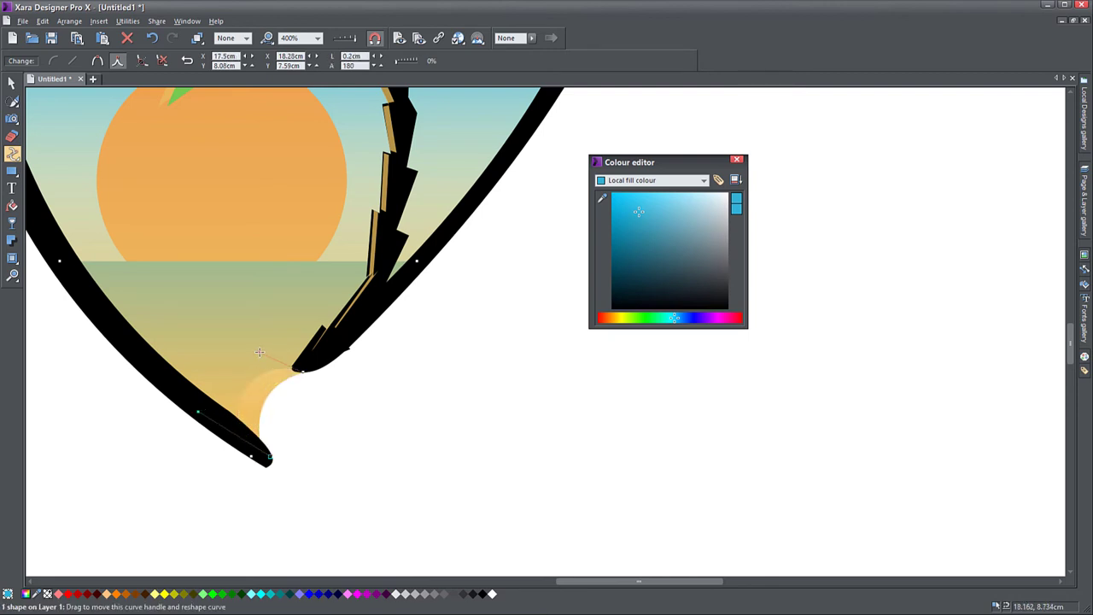
left_click(12, 172)
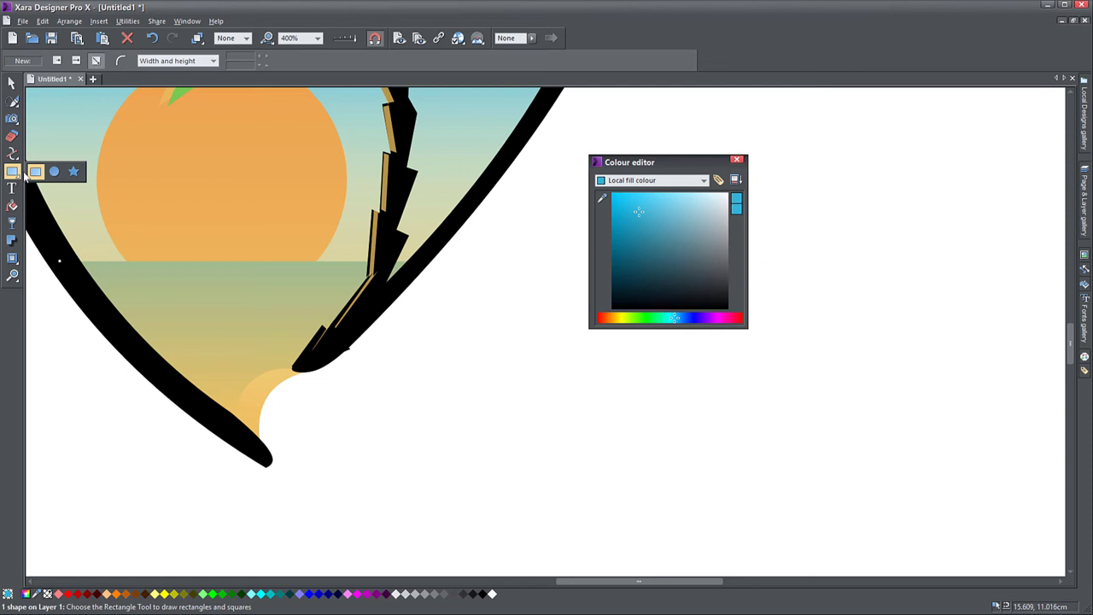
left_click(12, 83)
left_click(345, 425)
- Try orange and teal on the heart outline, and recolour it white by sampling the blank page
scroll(345, 426, "down", 1)
scroll(351, 426, "down", 1)
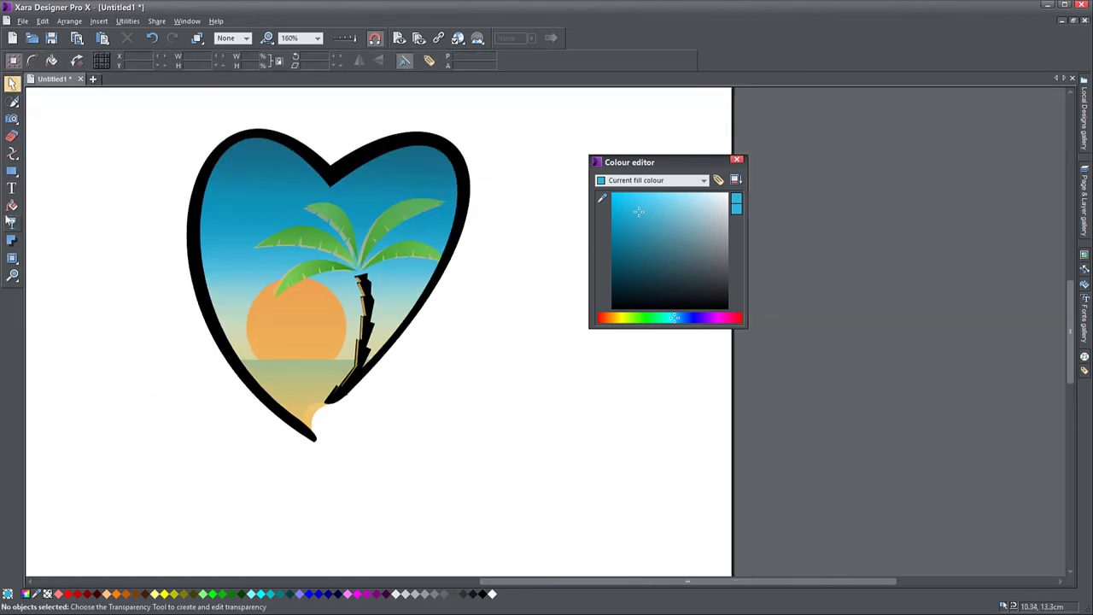
scroll(213, 338, "down", 1)
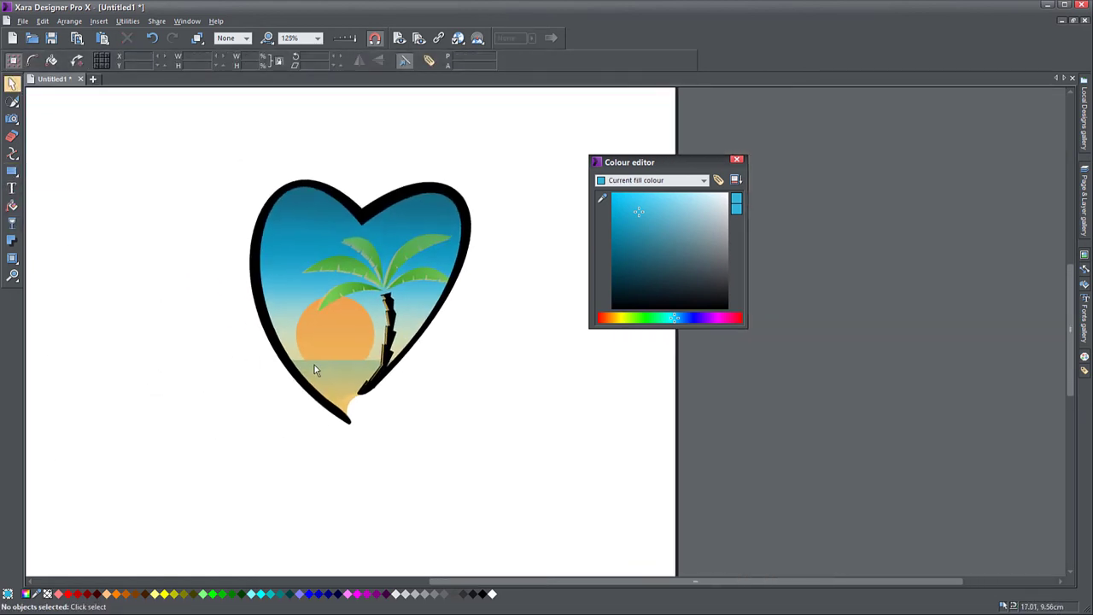
left_click(312, 370)
left_click(128, 595)
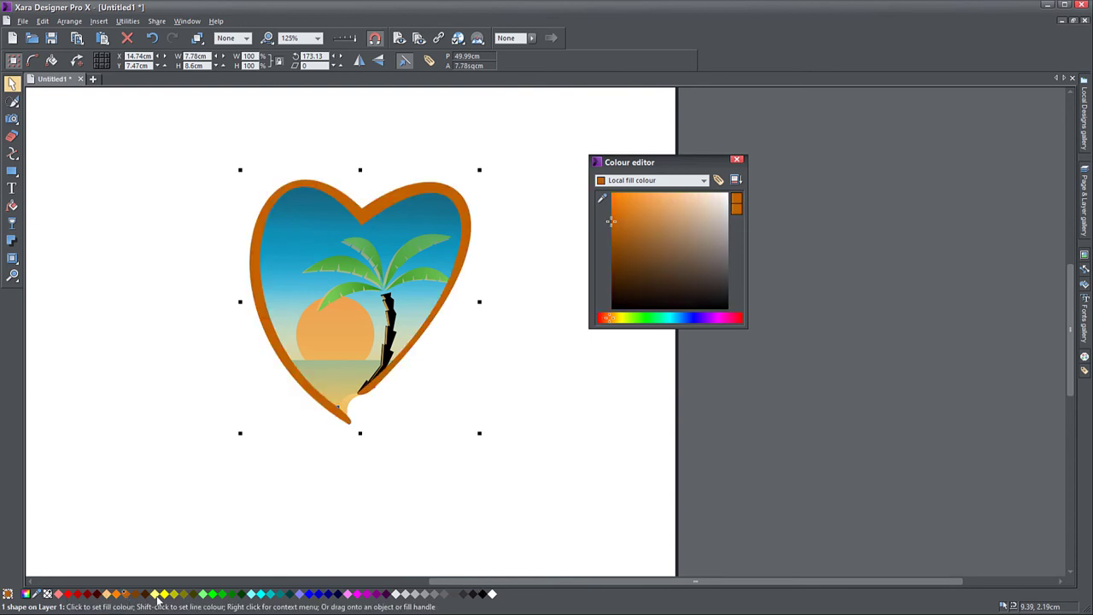
left_click(162, 593)
left_click(264, 594)
left_click_drag(602, 198, 360, 412)
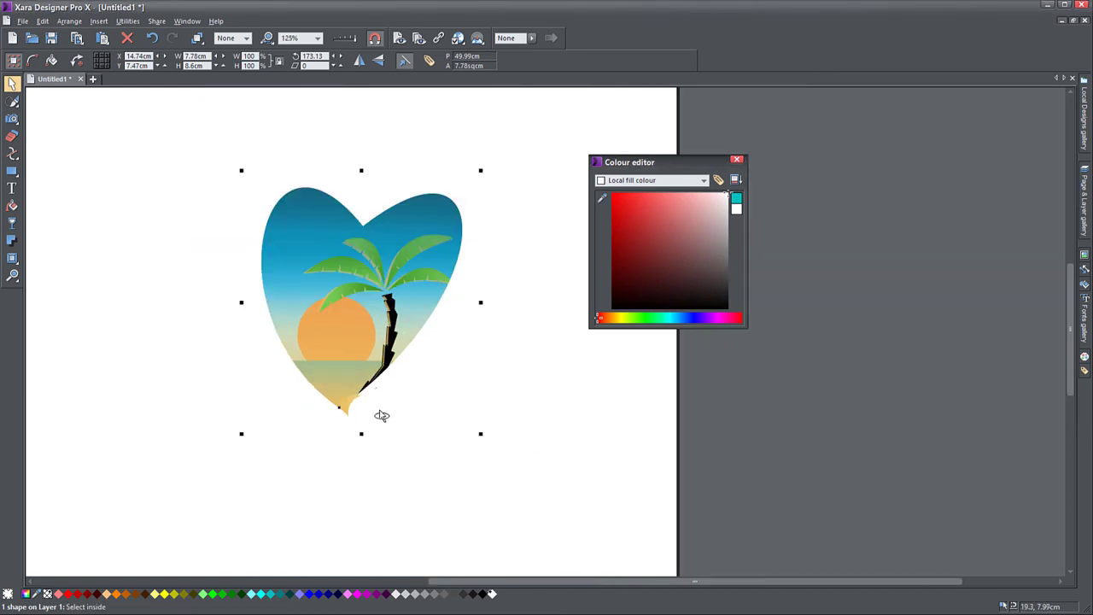
- Try a light grey heart outline, delete the outline, and undo these changes
left_click(406, 593)
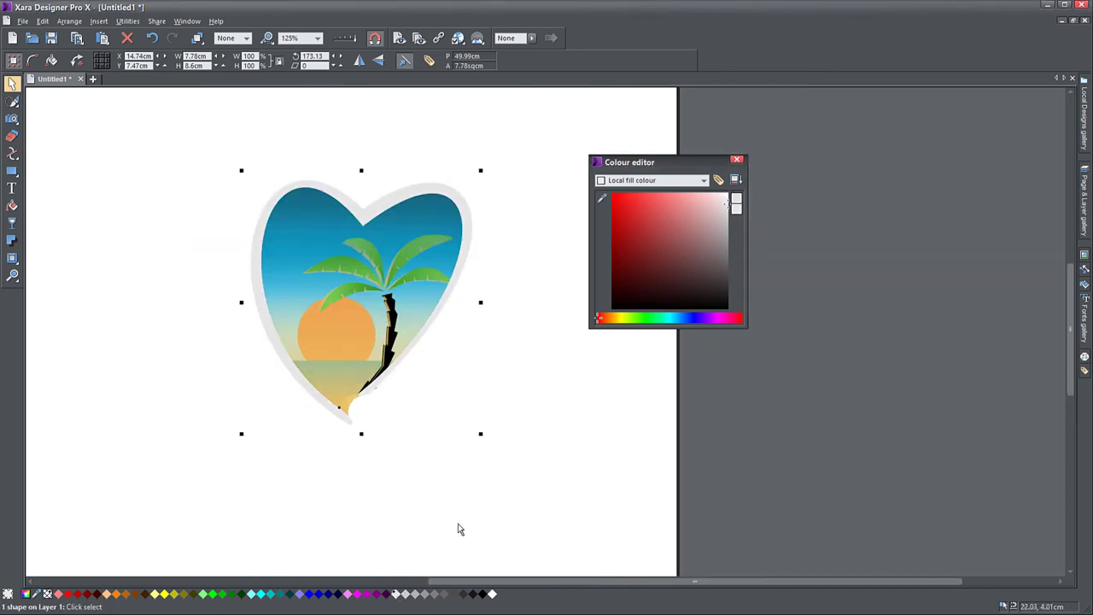
key("Delete")
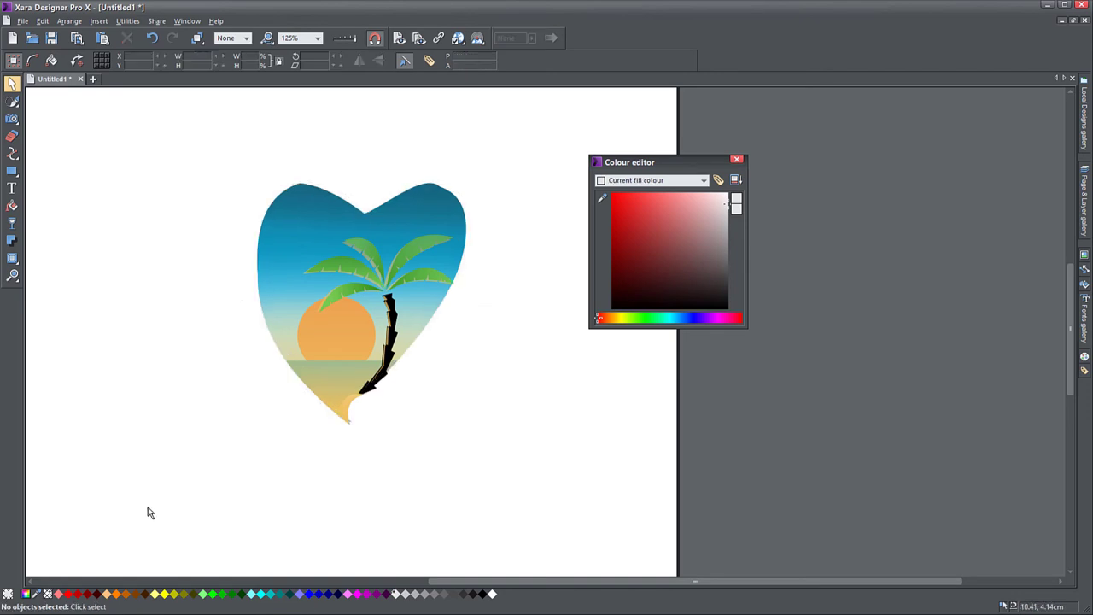
key("ctrl+z")
key("ctrl+z")
key("ctrl+z")
key("ctrl+z")
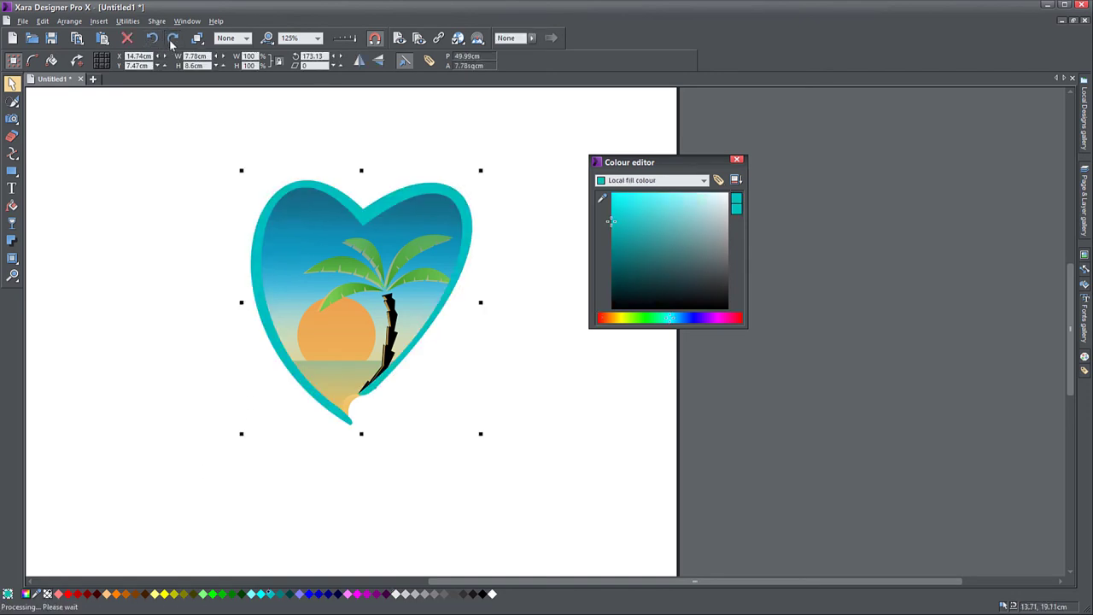
- Delete the curve point on the sand's lower edge, try moving the sand's tip inward, and undo that move
scroll(322, 427, "up", 8)
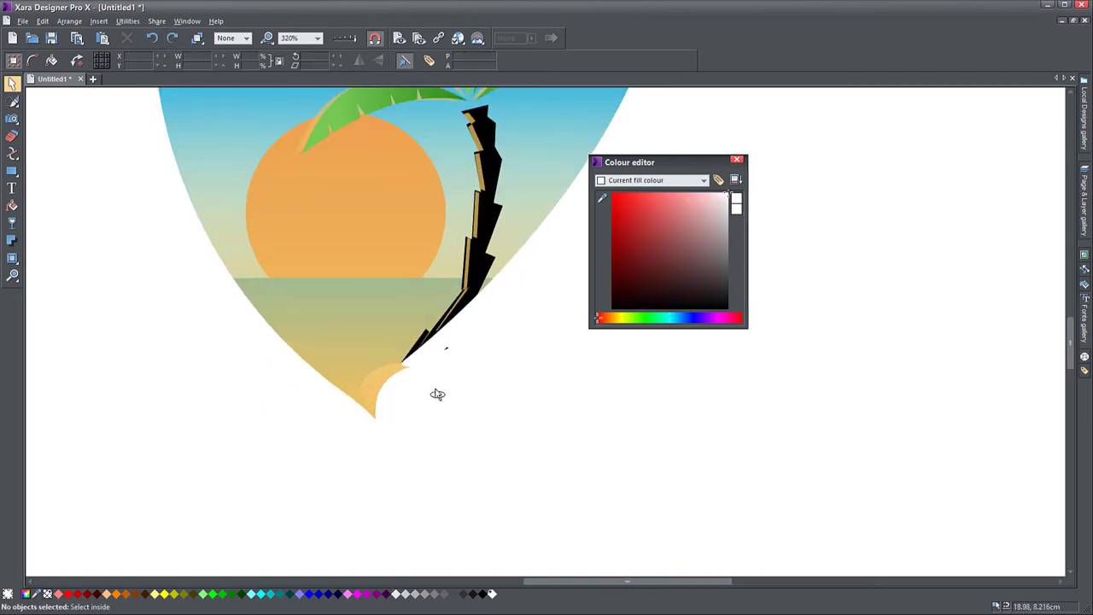
left_click(347, 371)
left_click(11, 155)
left_click(389, 346)
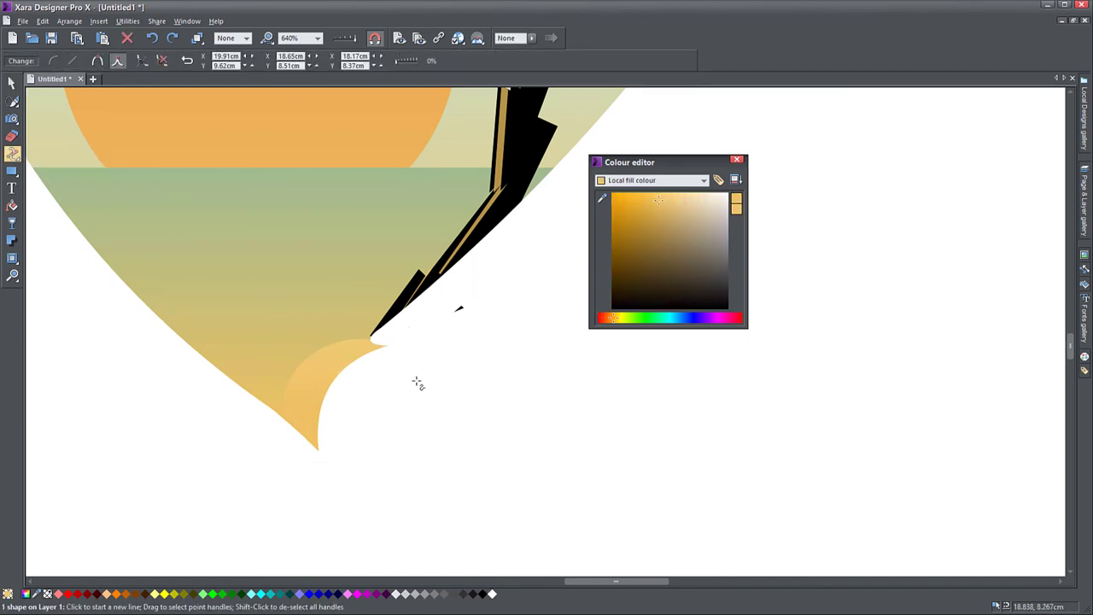
key("Delete")
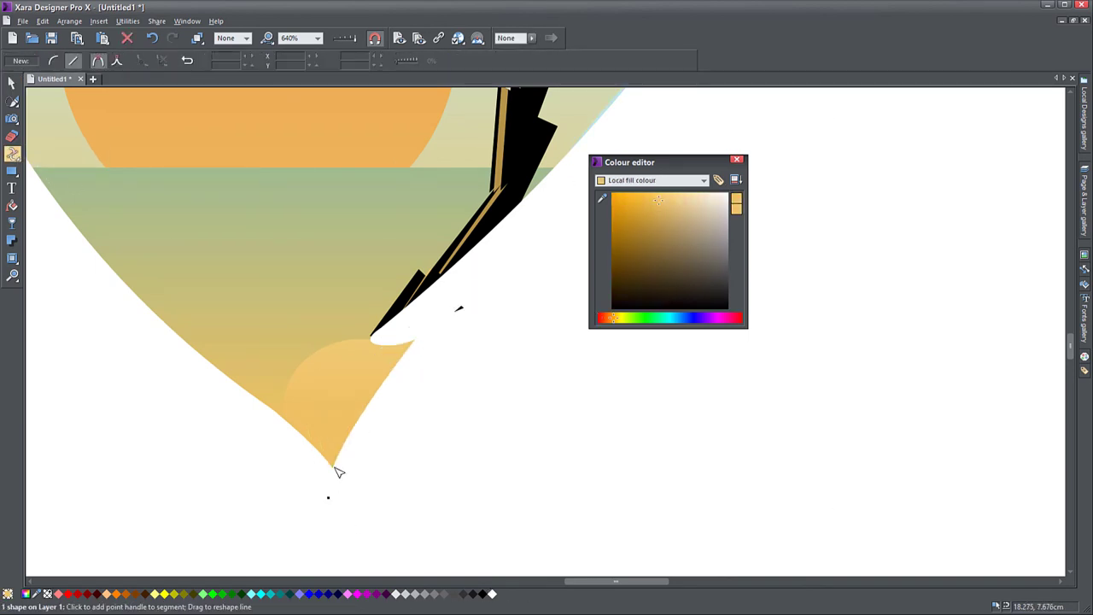
left_click_drag(338, 472, 288, 412)
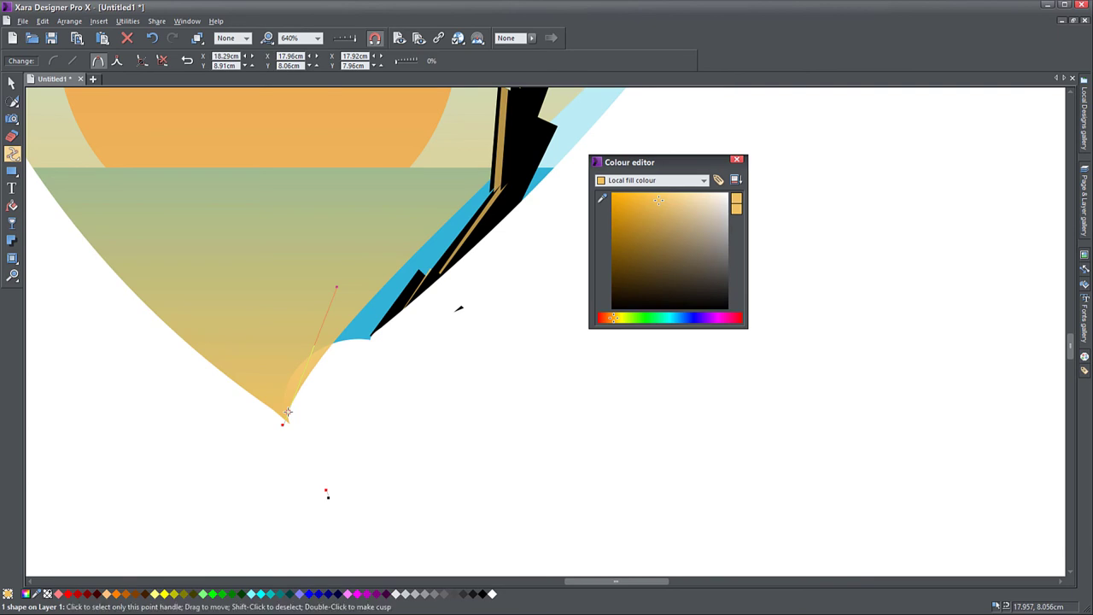
key("ctrl+z")
scroll(333, 444, "down", 4)
left_click(12, 83)
left_click(98, 265)
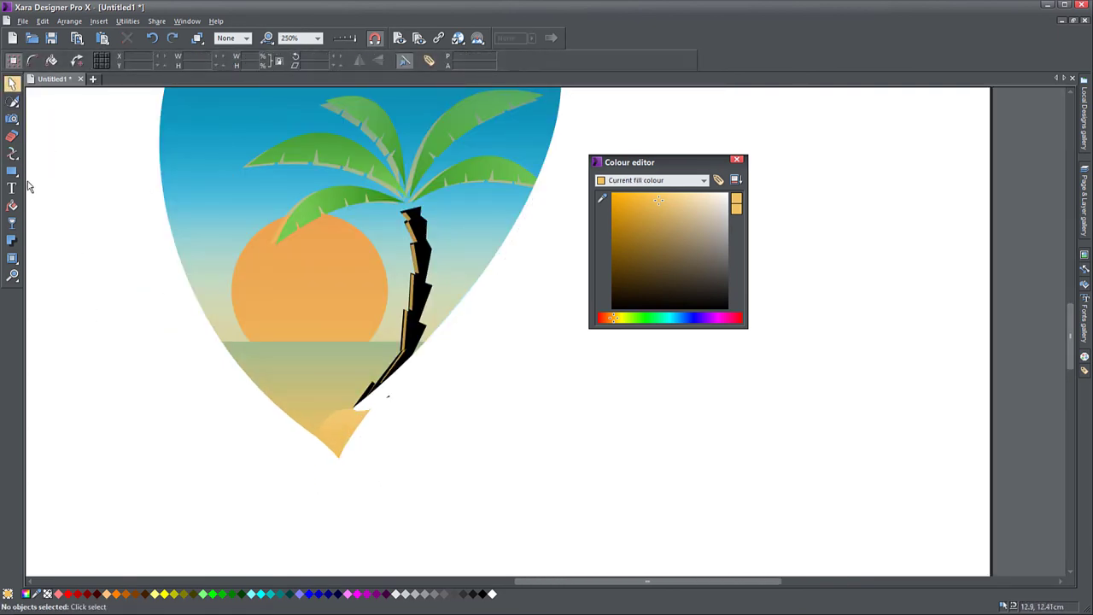
left_click(331, 425)
left_click(11, 154)
scroll(328, 418, "up", 3)
right_click(321, 400)
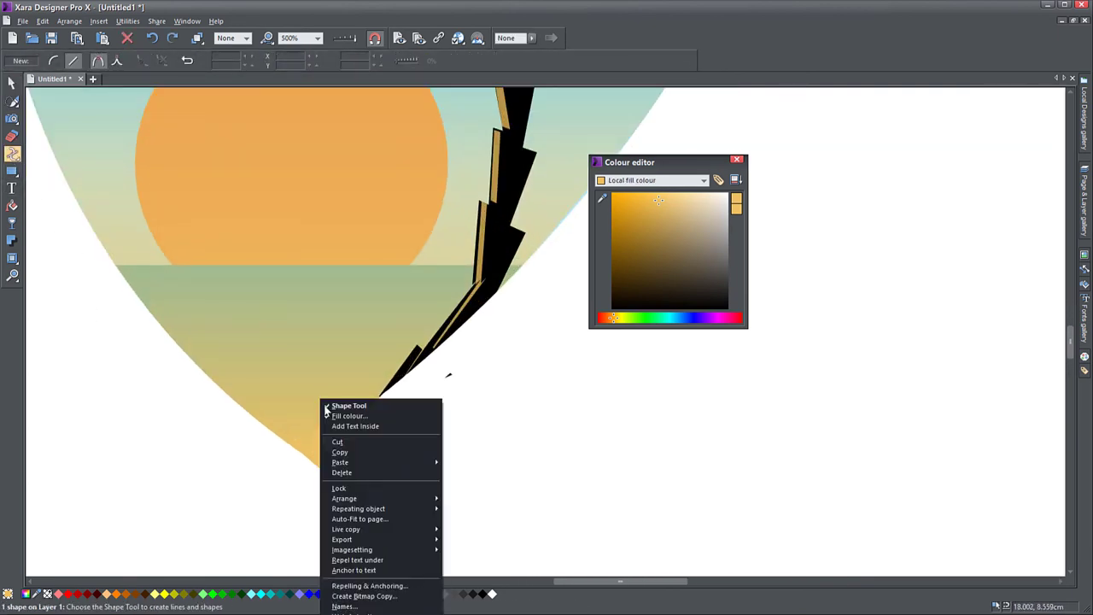
left_click(326, 406)
left_click(13, 83)
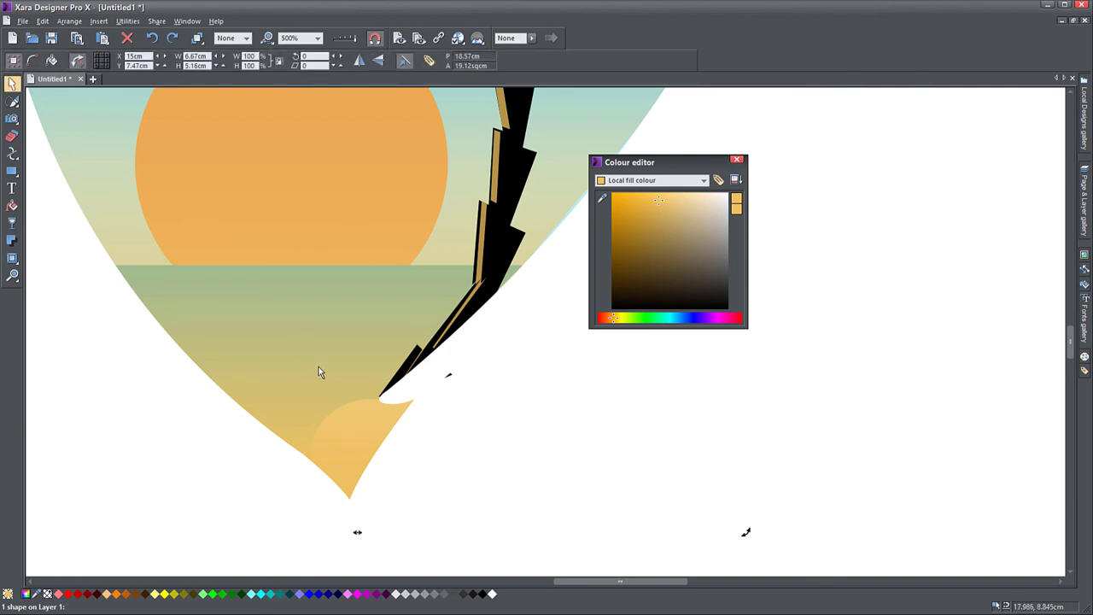
- Bend the lower edge of the blue shape behind the sand outward with its curve handles
left_click(319, 363, "alt")
left_click(12, 155)
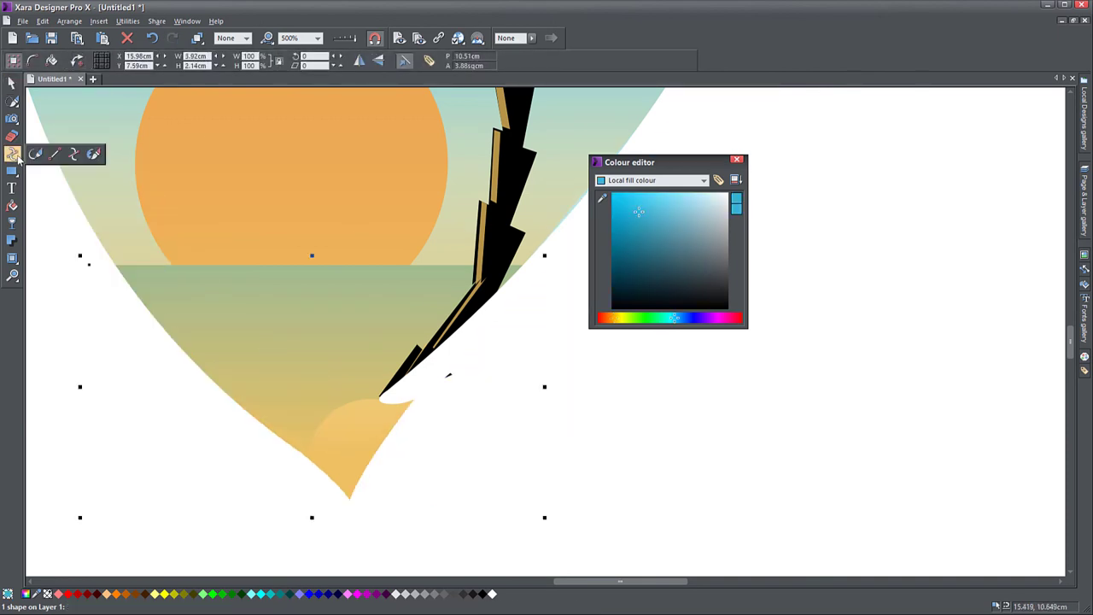
left_click(394, 404)
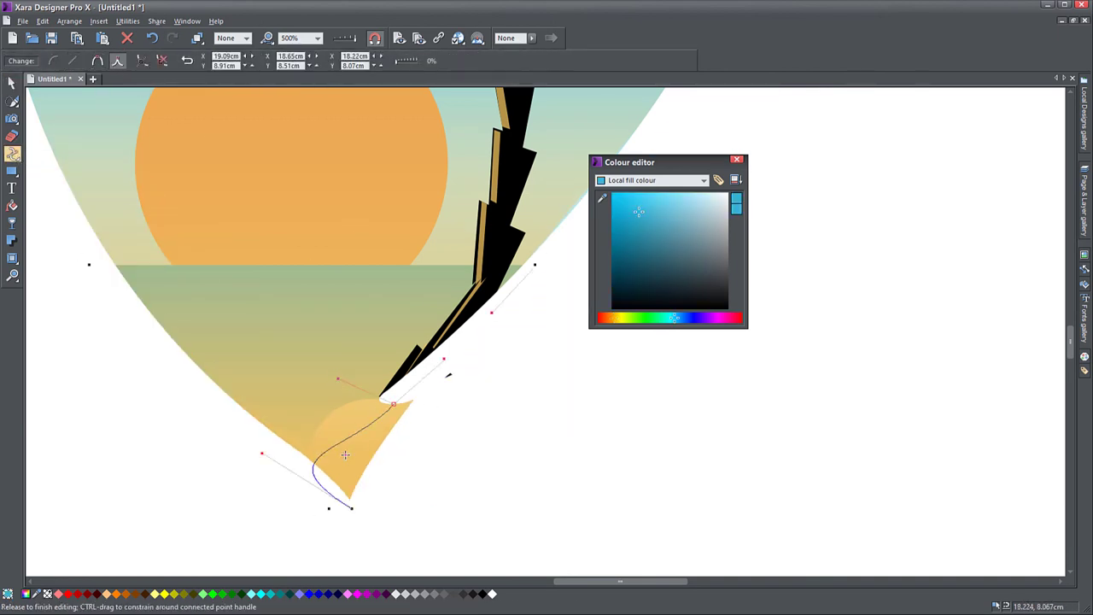
left_click_drag(345, 454, 387, 460)
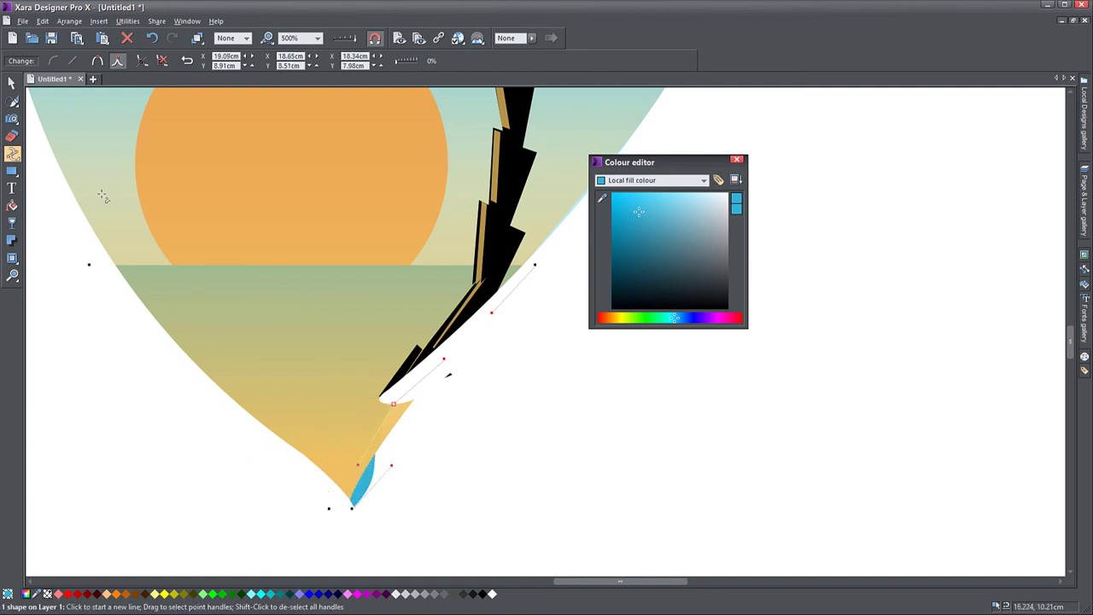
- Draw a closed eight-sided polygon over the heart's lower tip beside the trunk base and clone it in place
left_click(12, 83)
left_click(12, 155)
left_click(386, 395)
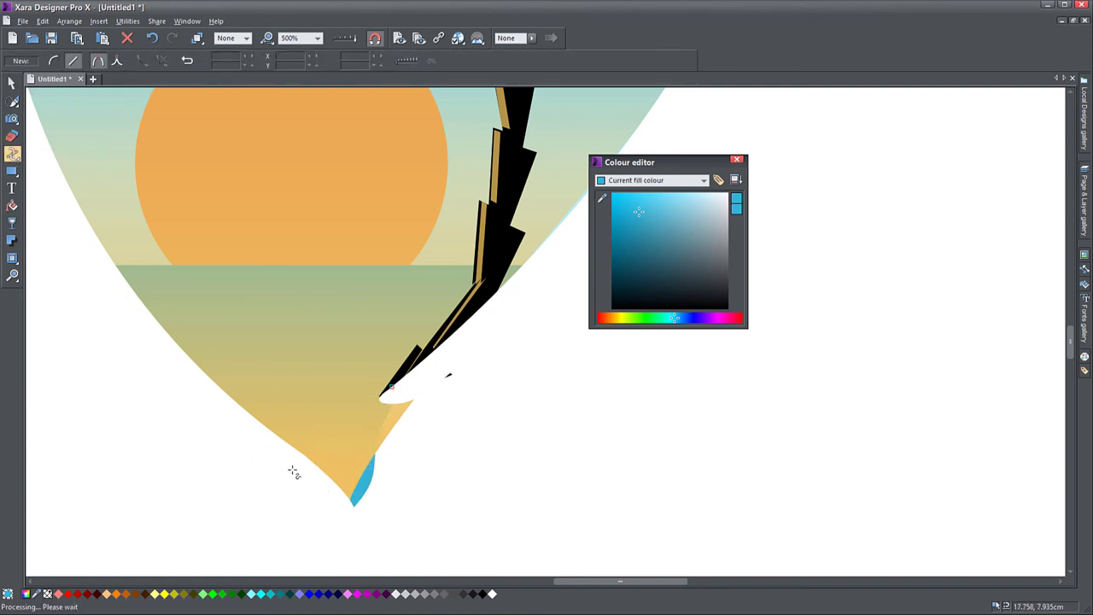
left_click(292, 469)
left_click(394, 384)
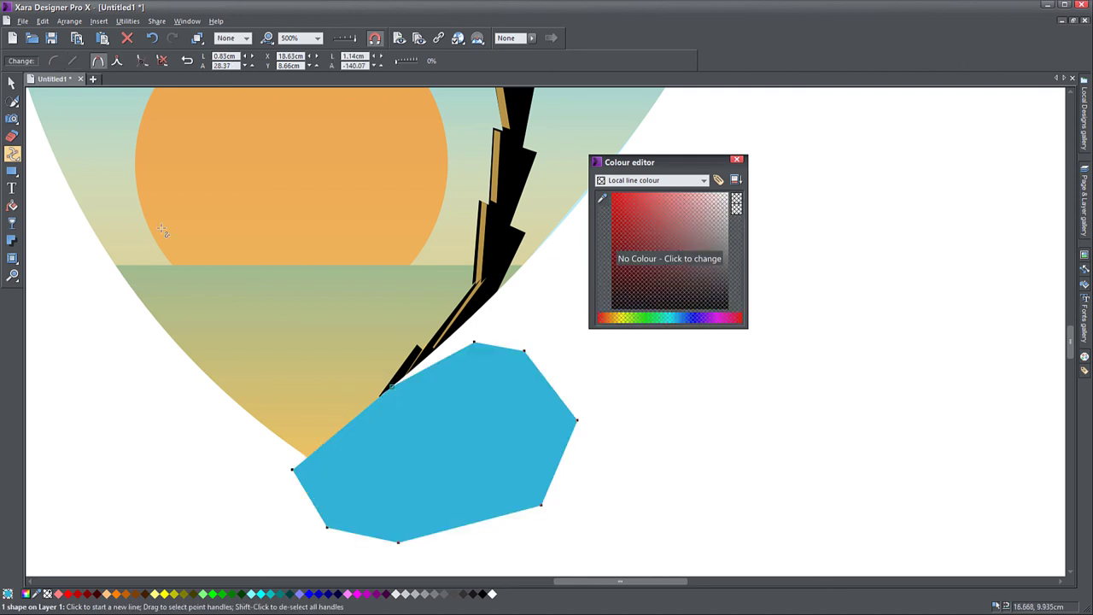
left_click(12, 83)
key("ctrl+d")
key("ctrl+z")
key("ctrl+k")
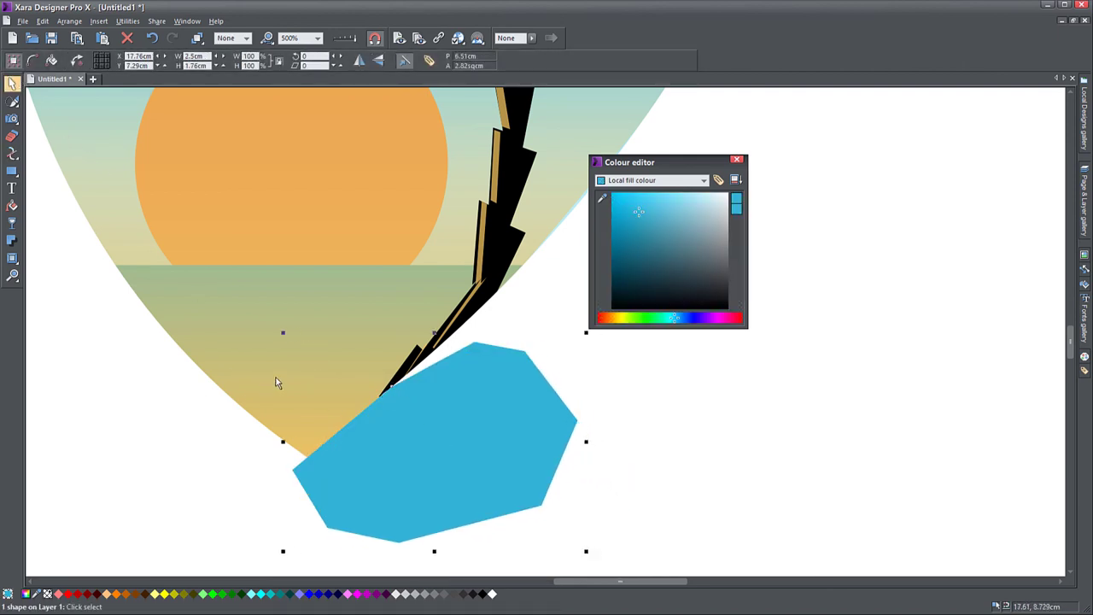
- Subtract one copy of the polygon from the sand-coloured gradient shape to straighten its lower edge
left_click(275, 378, "shift")
right_click(266, 378)
mouse_move(329, 544)
left_click(417, 556)
left_click(364, 473)
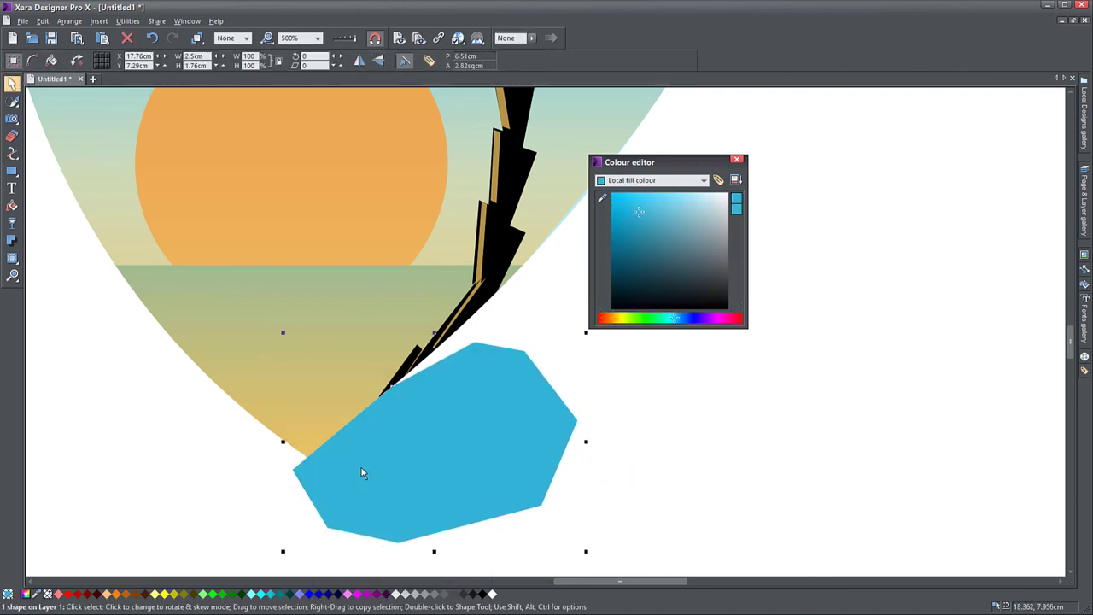
- Shift the remaining polygon aside and back, and subtract it from the blue shape behind the sand
key("Escape")
left_click_drag(320, 487, 373, 495)
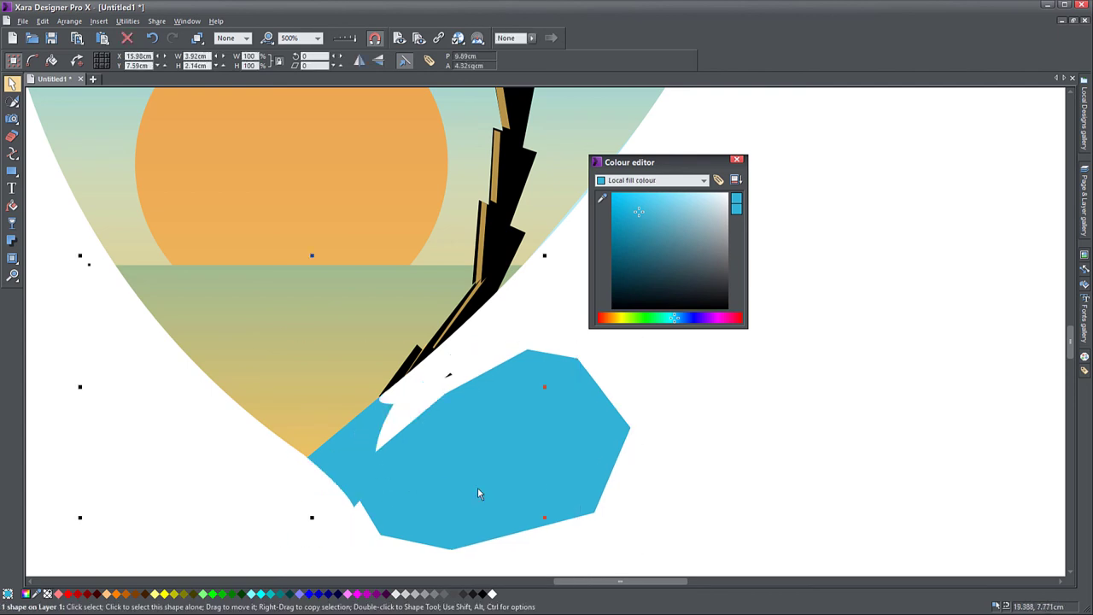
left_click_drag(515, 479, 462, 472)
left_click(320, 387)
left_click(320, 387, "alt")
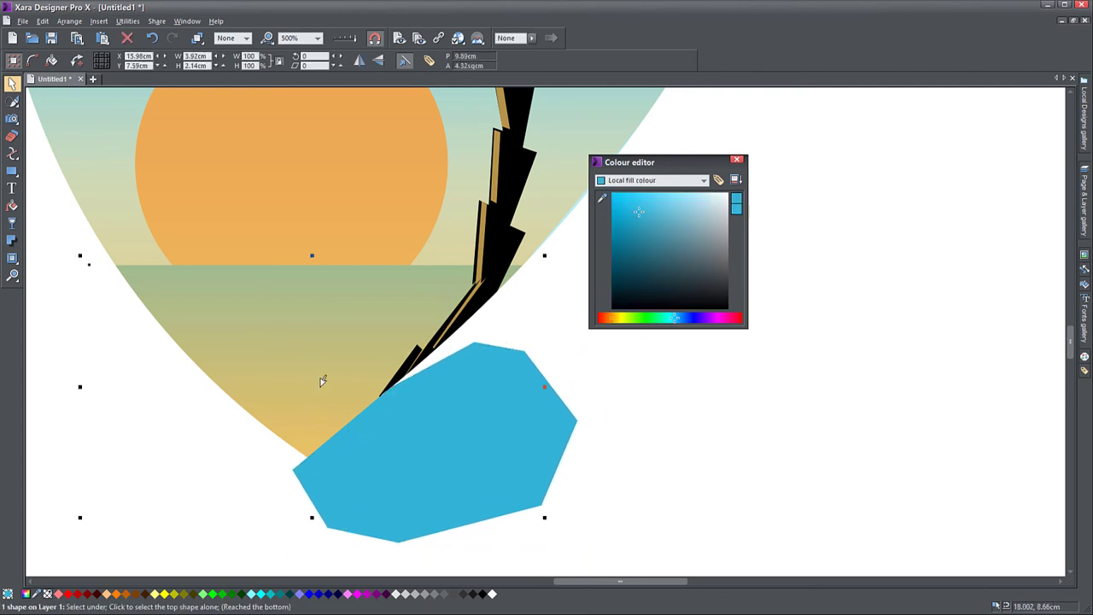
left_click(393, 437, "shift")
right_click(393, 437)
left_click(560, 611)
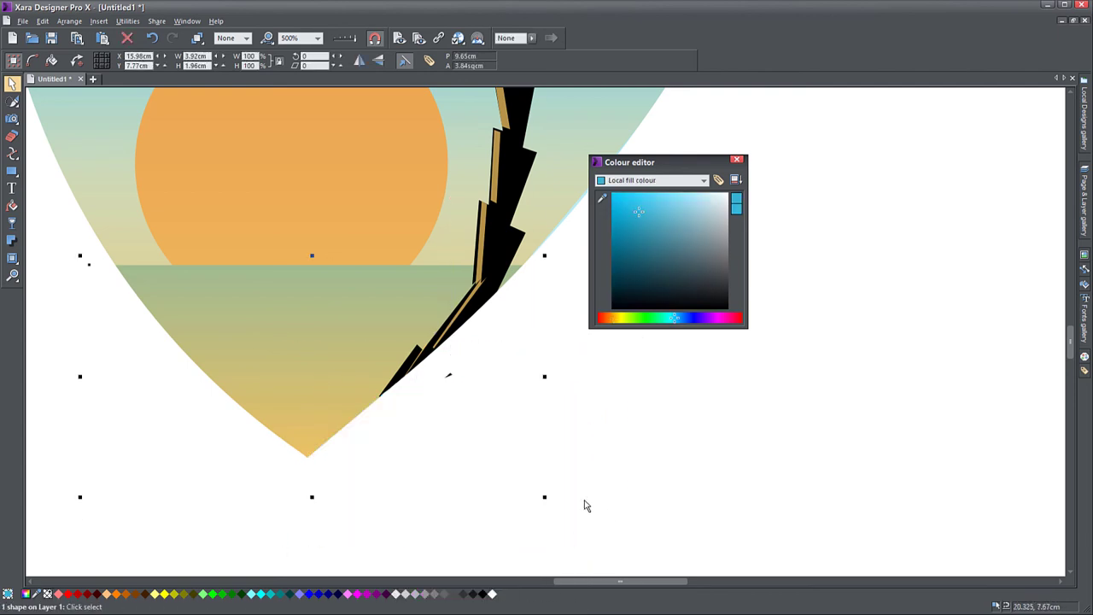
- Try deleting the white heart outline's points around the dark speck beside the trunk base, and undo the deletion
left_click(586, 505)
scroll(465, 479, "down", 5)
left_click_drag(465, 463, 307, 416)
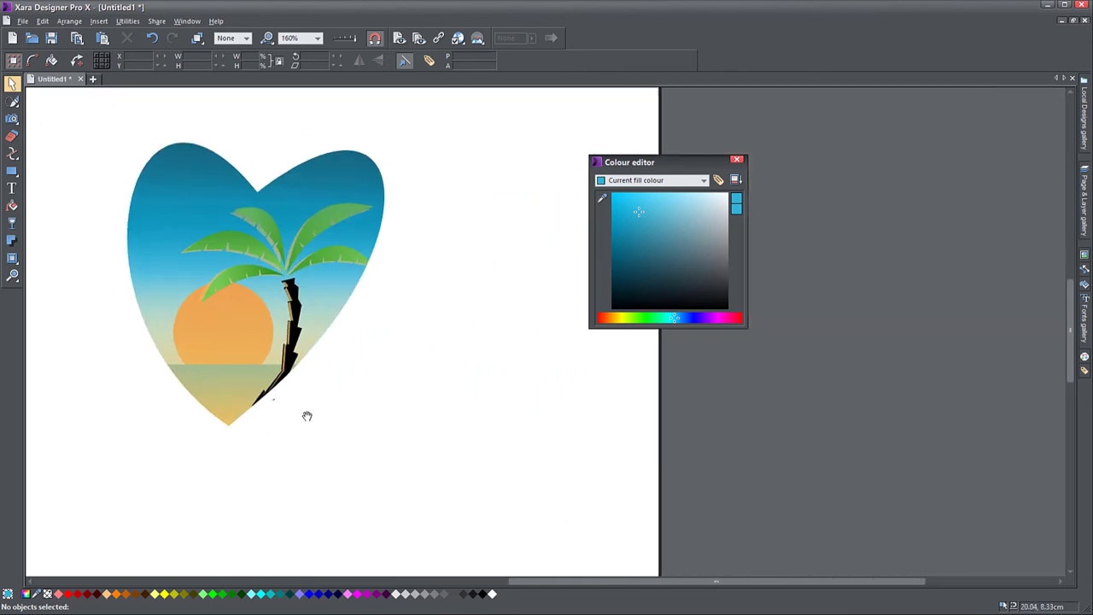
scroll(195, 402, "up", 3)
left_click(452, 413)
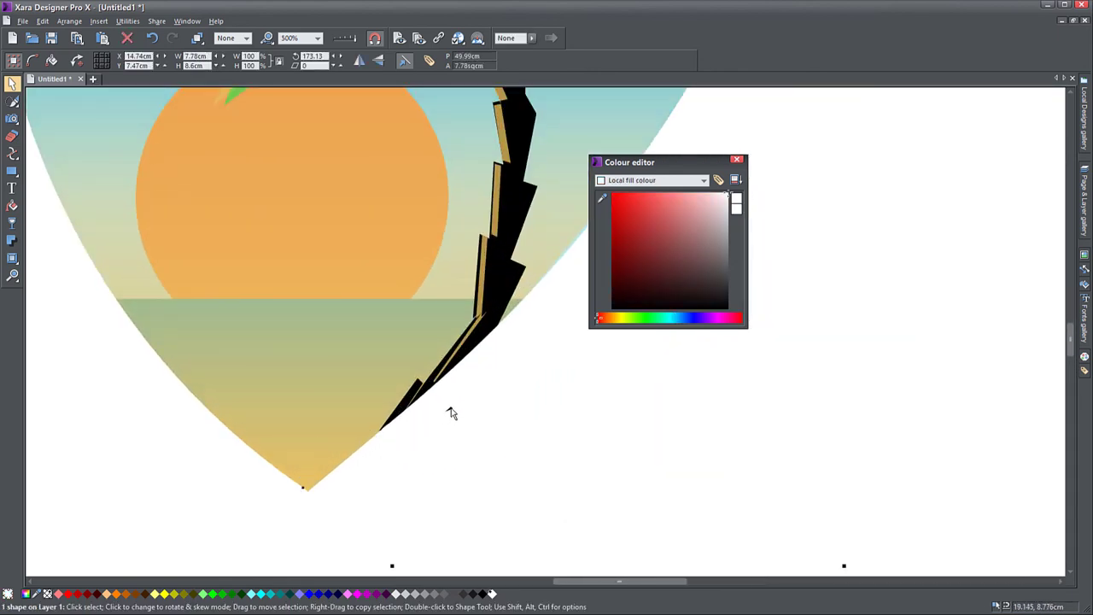
left_click(12, 154)
left_click_drag(507, 442, 437, 401)
key("Delete")
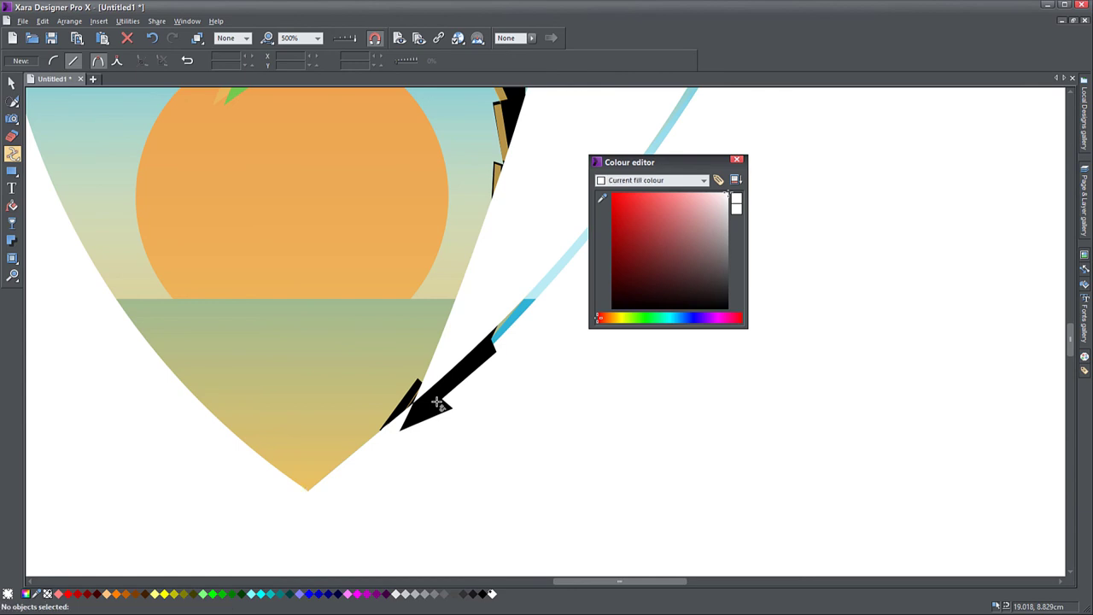
key("ctrl+z")
- Recolour the heart outline light grey and enlarge it slightly to 7.93 cm wide and 8.76 cm high
scroll(383, 459, "down", 3)
mouse_move(16, 125)
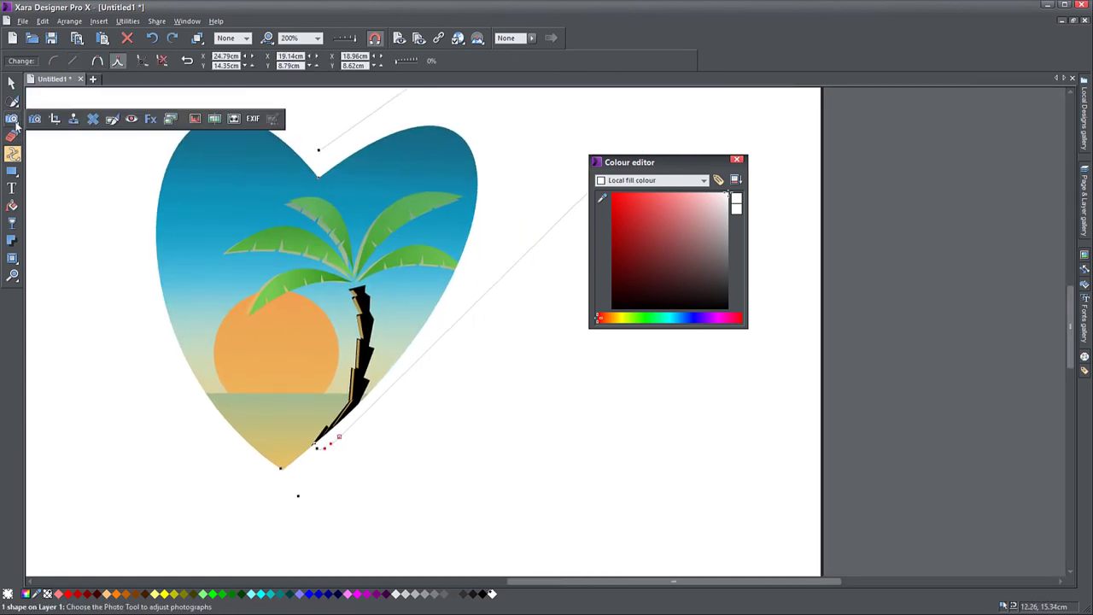
left_click(12, 83)
left_click(397, 595)
left_click(416, 497)
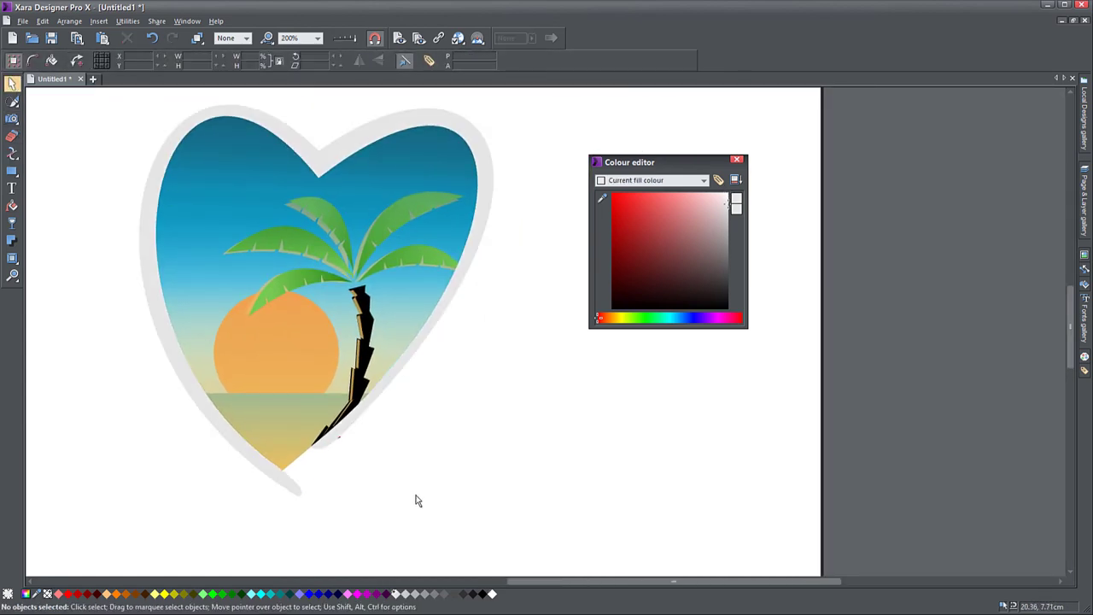
left_click(297, 480)
mouse_move(501, 95)
left_mouse_down()
mouse_move(486, 108)
mouse_move(505, 102)
left_mouse_up()
- Merge the light grey heart outline with the sky's dark blue shading shape by adding the shapes together
left_click(217, 152, "shift")
right_click(217, 152)
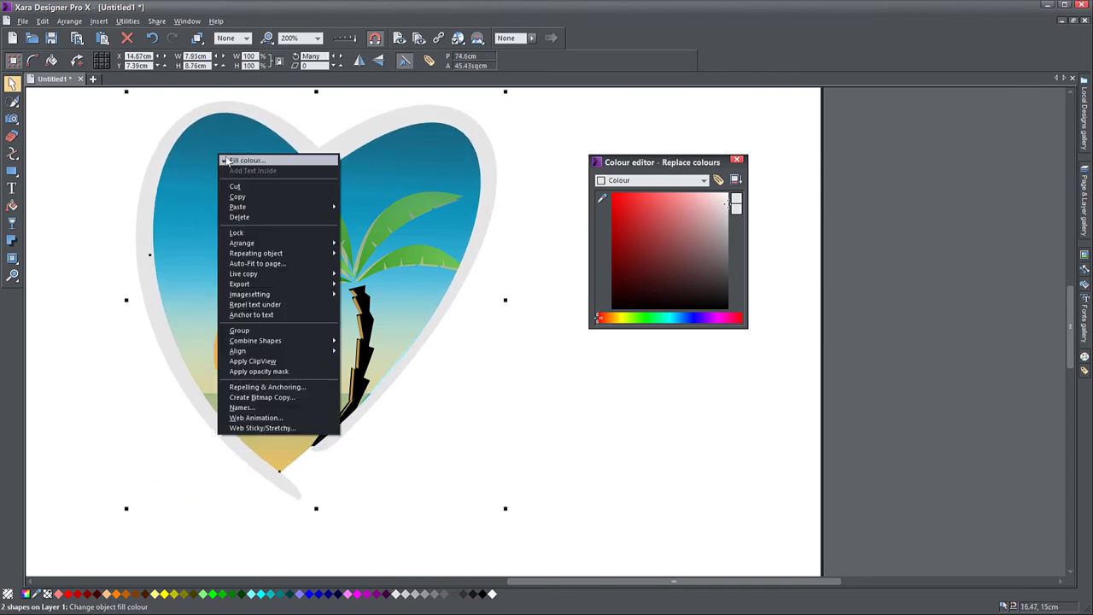
mouse_move(273, 340)
left_click(363, 348)
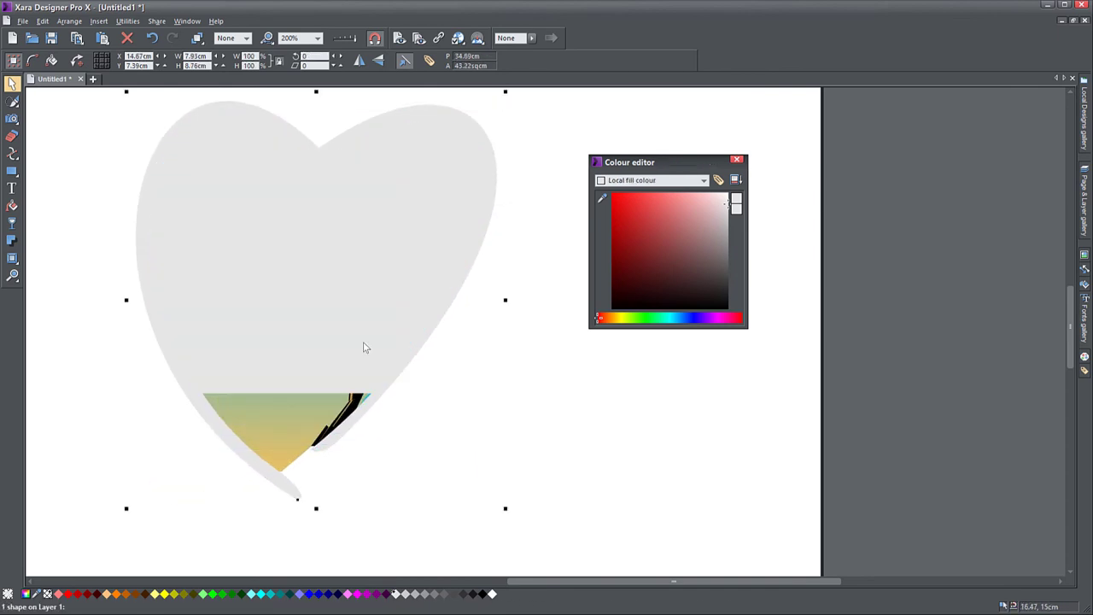
- Reshape the merged shape's inner edge above the horizon into a slanted oval opening that reveals the sun and palm
left_click(14, 151)
left_click_drag(227, 394, 236, 229)
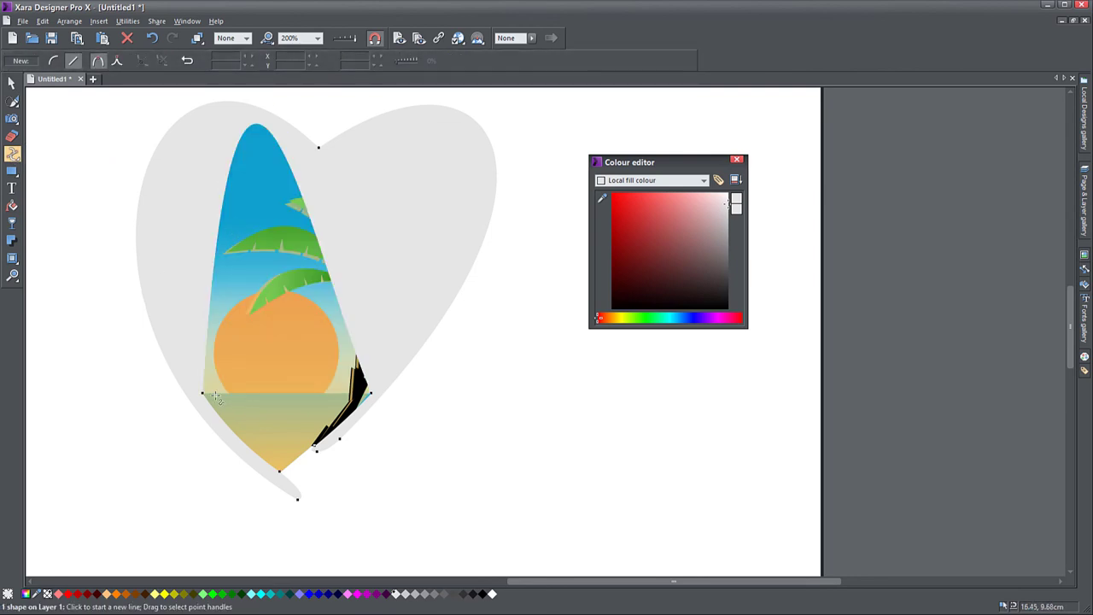
scroll(290, 196, "down", 2)
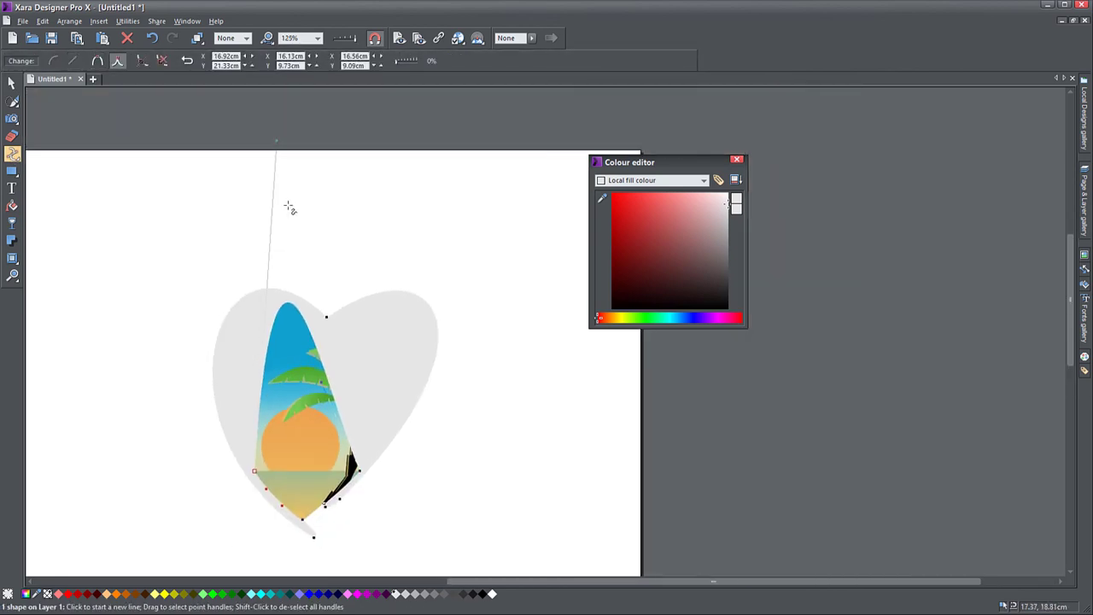
left_click_drag(276, 141, 258, 164)
left_click_drag(175, 329, 174, 329)
left_click_drag(325, 384, 586, 193)
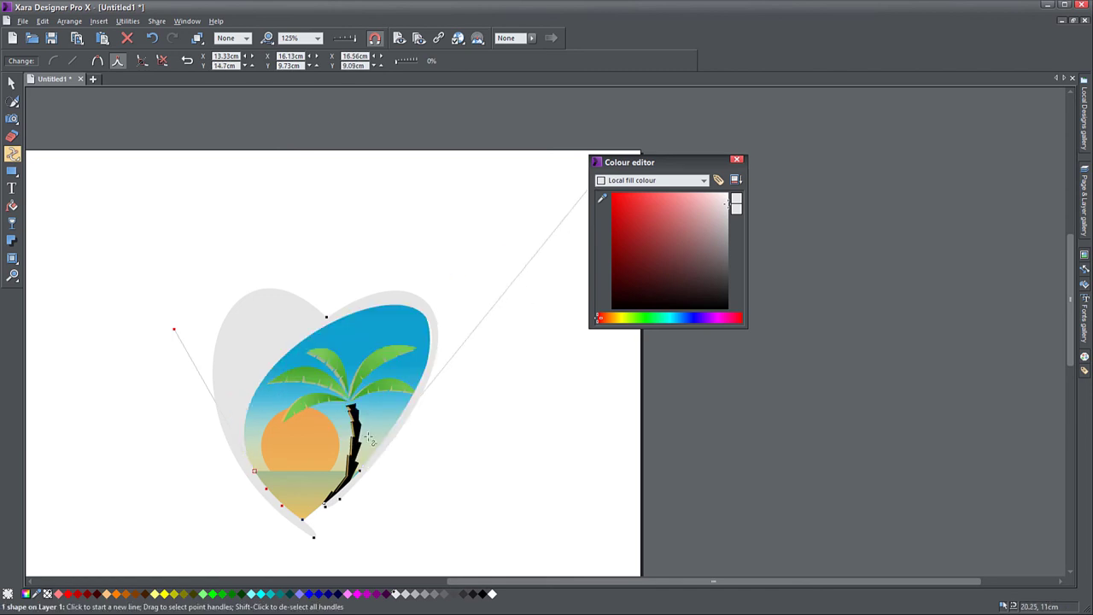
scroll(168, 301, "down", 2)
scroll(139, 379, "up", 5)
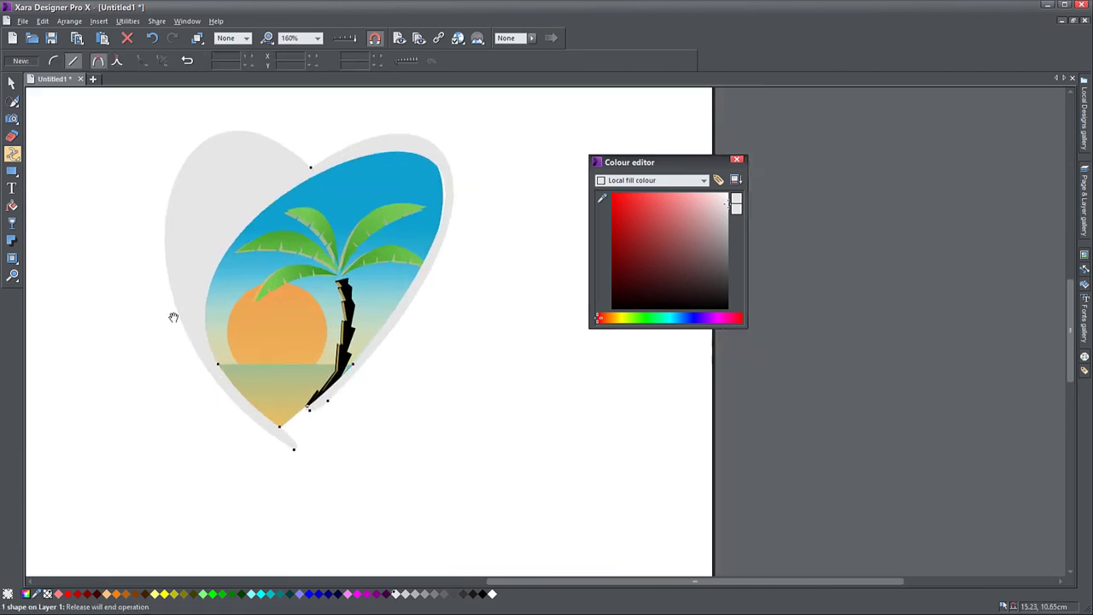
scroll(334, 498, "down", 2)
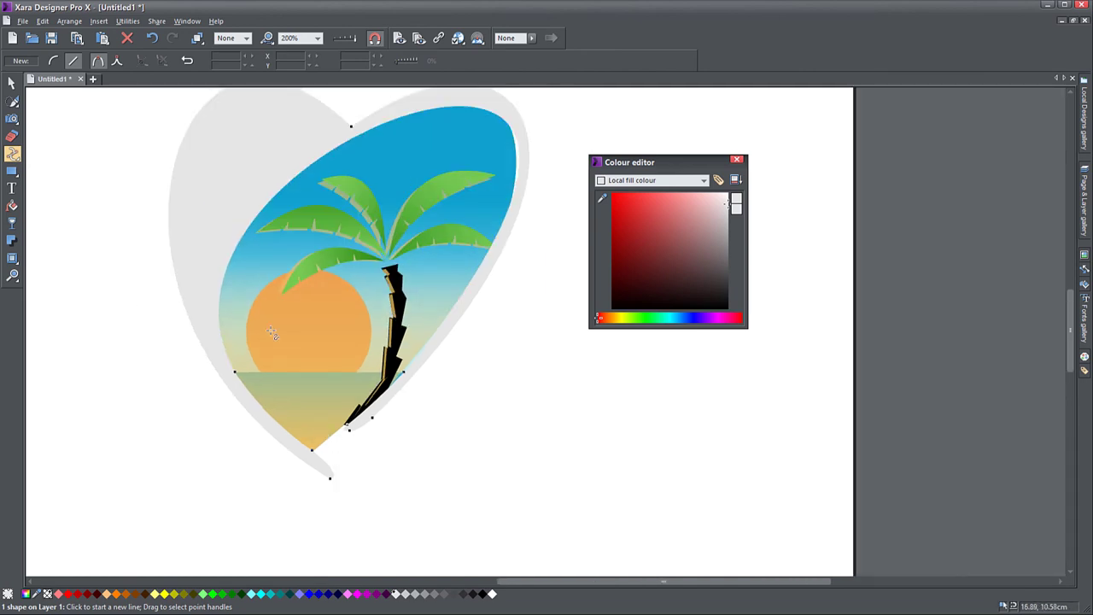
scroll(271, 333, "up", 1)
- Fill the merged heart shape with black and narrow it to 7.85 cm
left_click(12, 83)
left_click(220, 242)
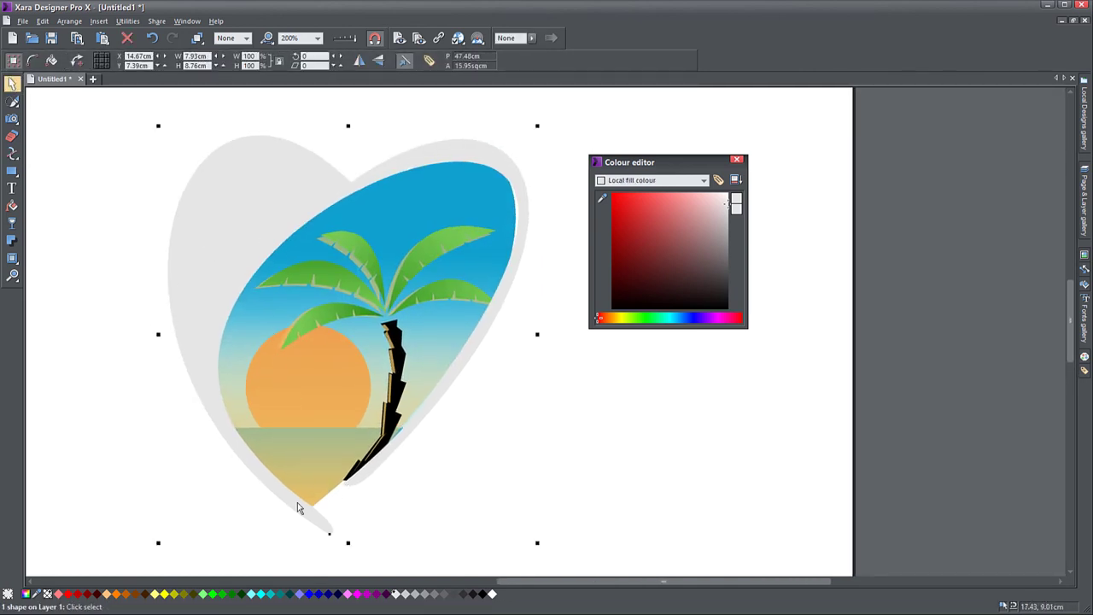
left_click(482, 595)
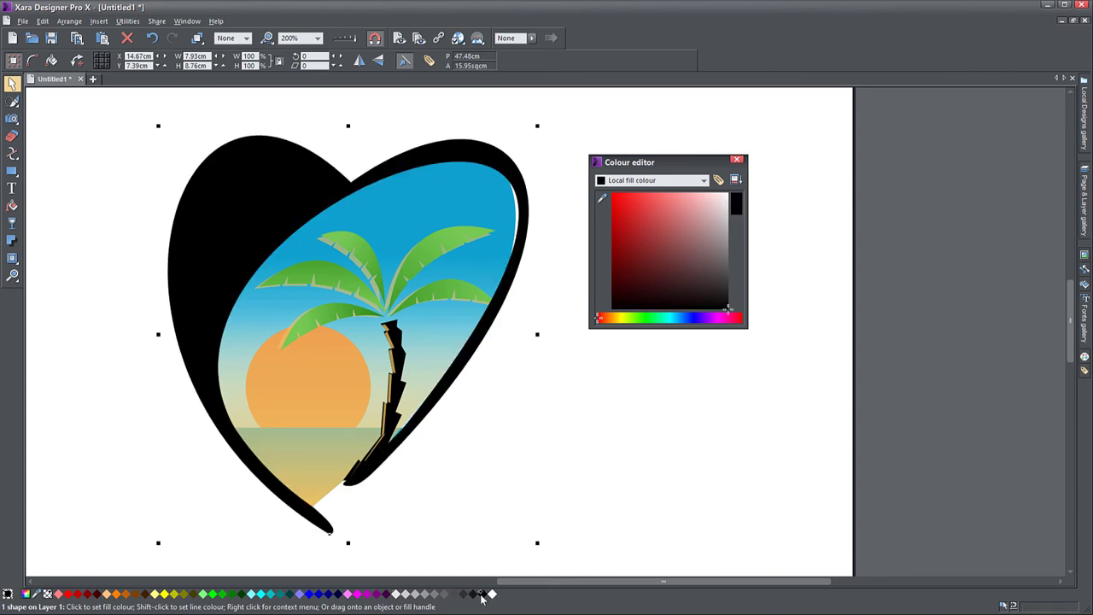
left_click_drag(535, 334, 539, 341)
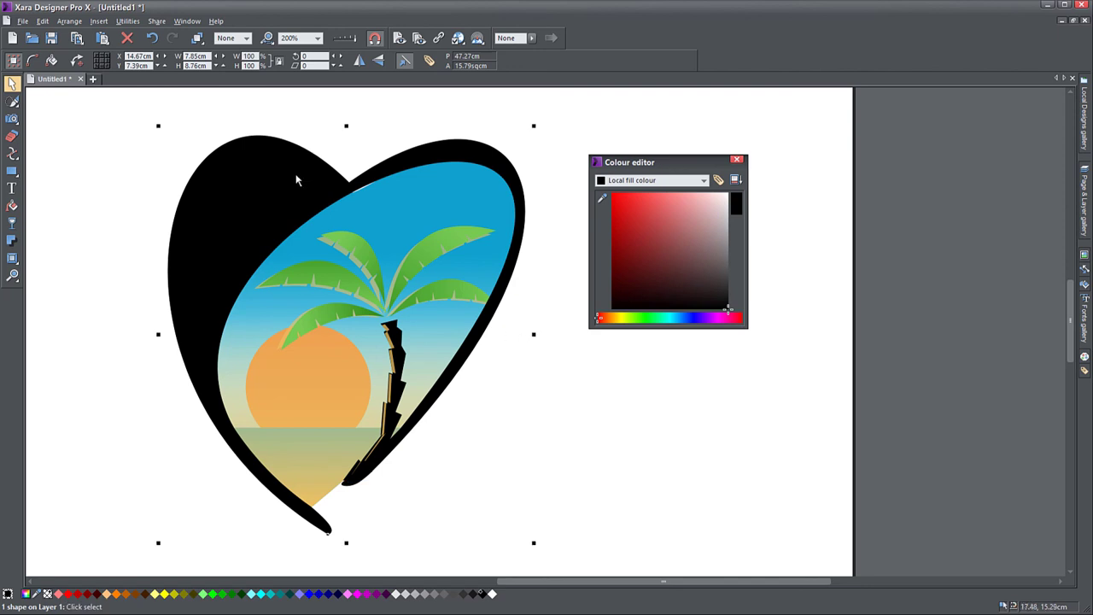
- Reshape the black heart's oval inner edge by adjusting its curve handles, thickening the band around the upper part of the opening
key("F4")
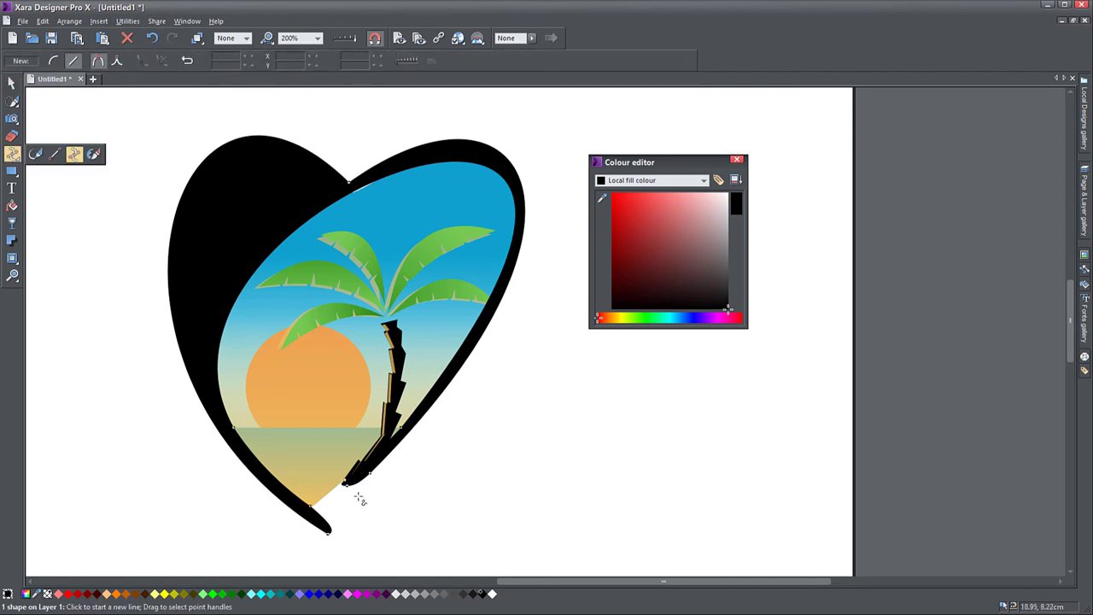
left_click_drag(107, 202, 73, 146)
key("ctrl+z")
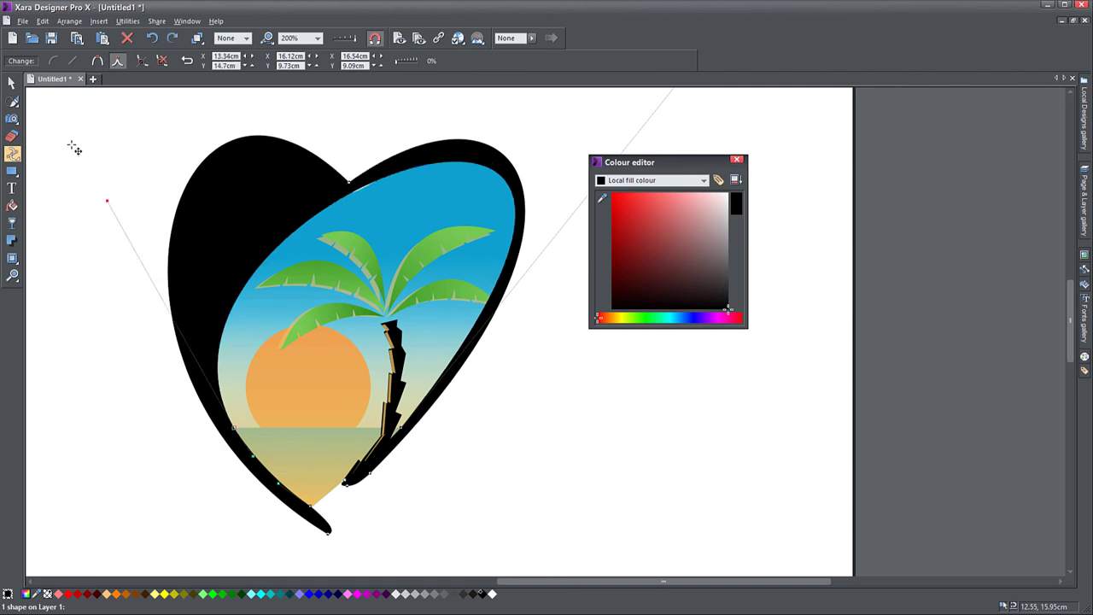
left_click_drag(108, 201, 63, 223)
scroll(570, 261, "down", 1)
left_click_drag(582, 192, 364, 283)
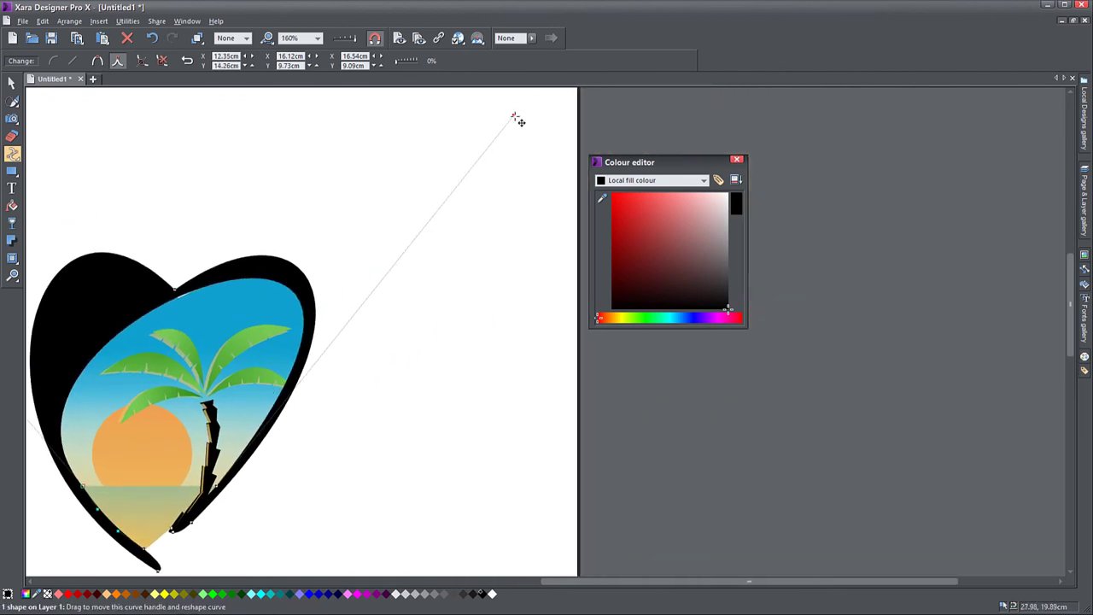
mouse_move(514, 116)
left_mouse_down()
mouse_move(528, 105)
mouse_move(517, 110)
left_mouse_up()
scroll(290, 352, "down", 2)
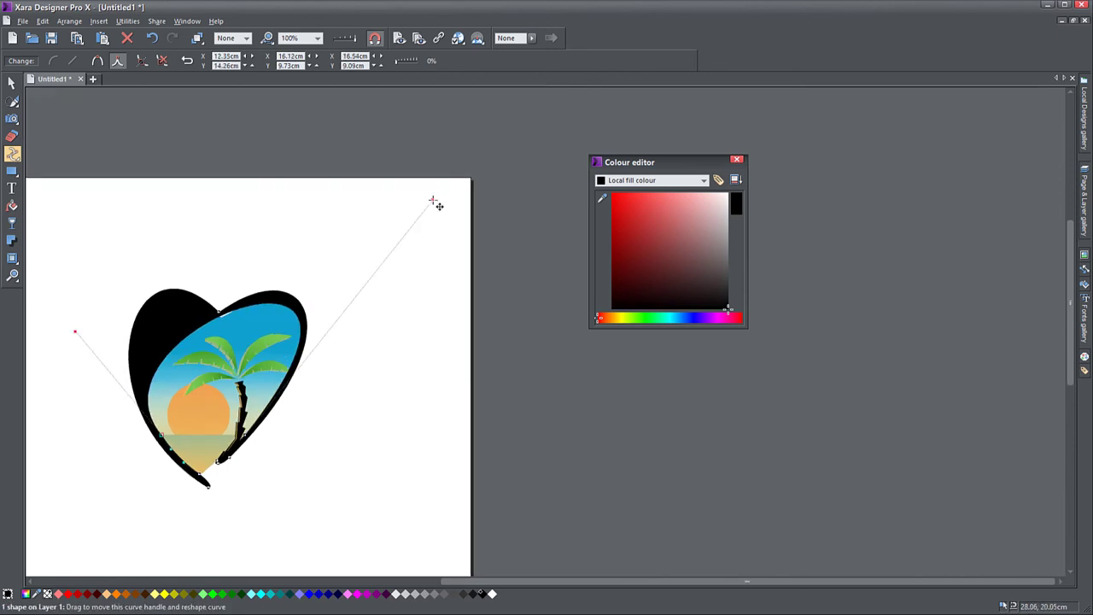
left_click_drag(437, 205, 434, 206)
left_click(12, 83)
scroll(291, 294, "up", 3)
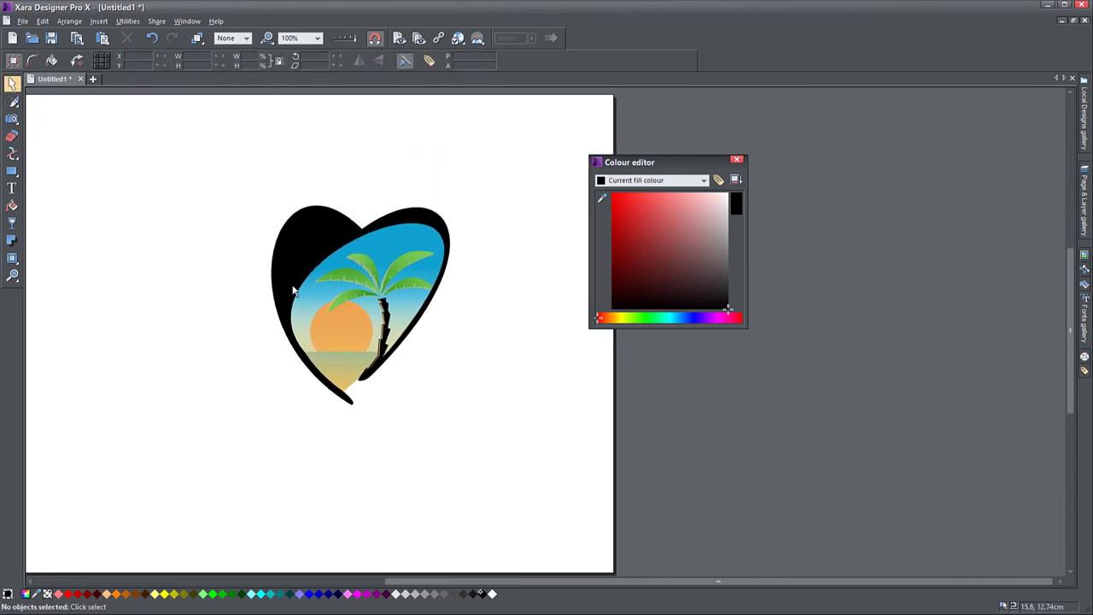
- Recolour the black heart outline shape dark teal-blue
left_click(223, 214)
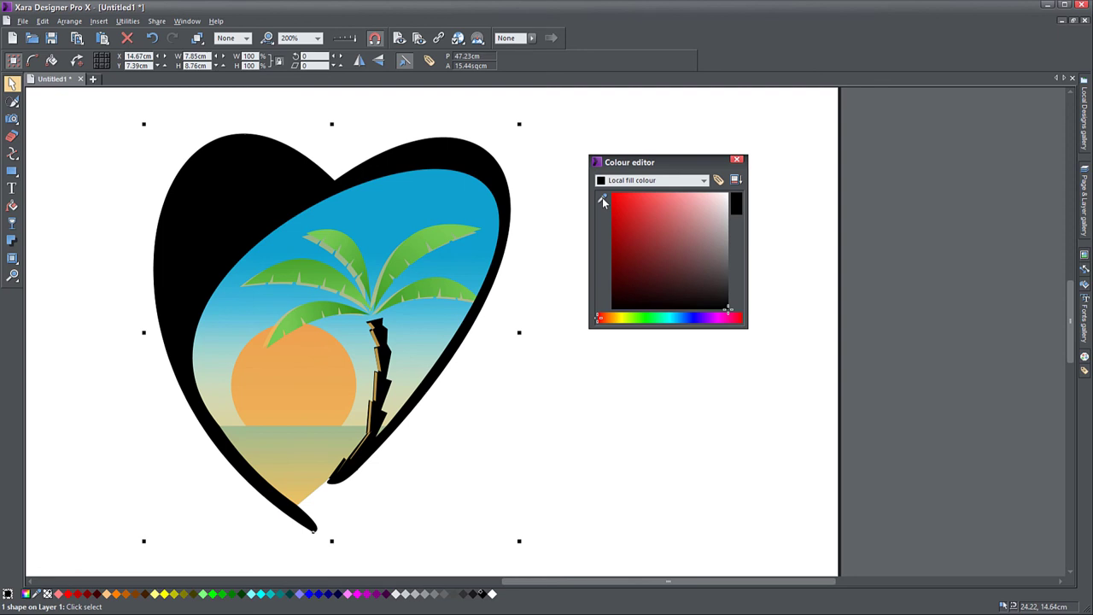
left_click(338, 594)
left_click_drag(692, 318, 678, 319)
left_click_drag(628, 263, 622, 270)
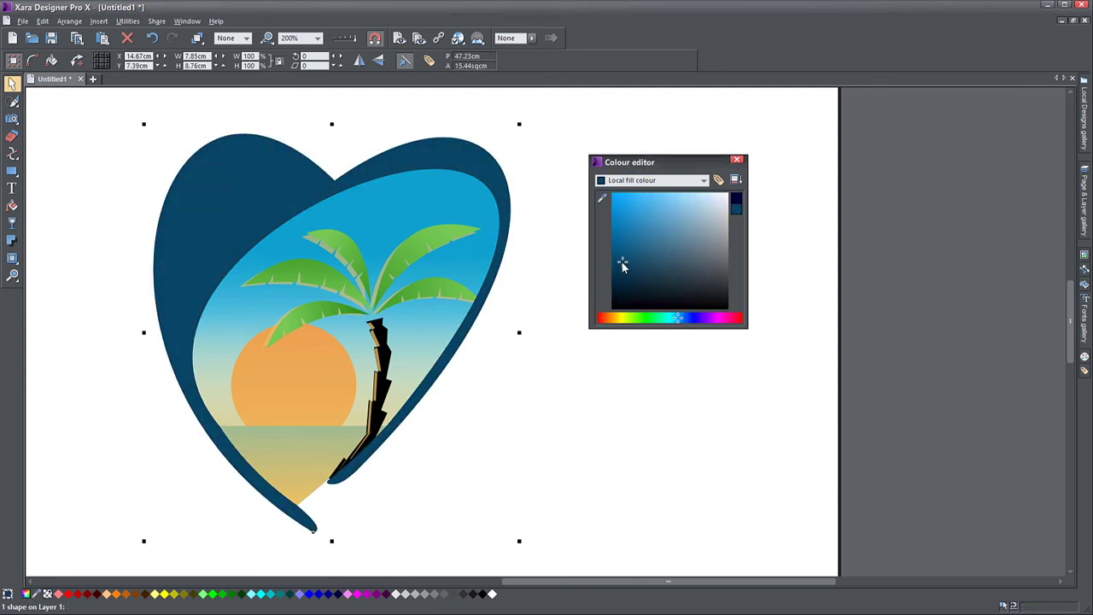
- Slightly enlarge the sand-coloured gradient shape and the blue shape beneath it towards the heart's lower tip
left_click(270, 470)
left_click_drag(479, 521, 487, 524)
left_click(315, 455)
left_click(316, 456, "alt")
left_click_drag(401, 523, 410, 527)
left_click(493, 439)
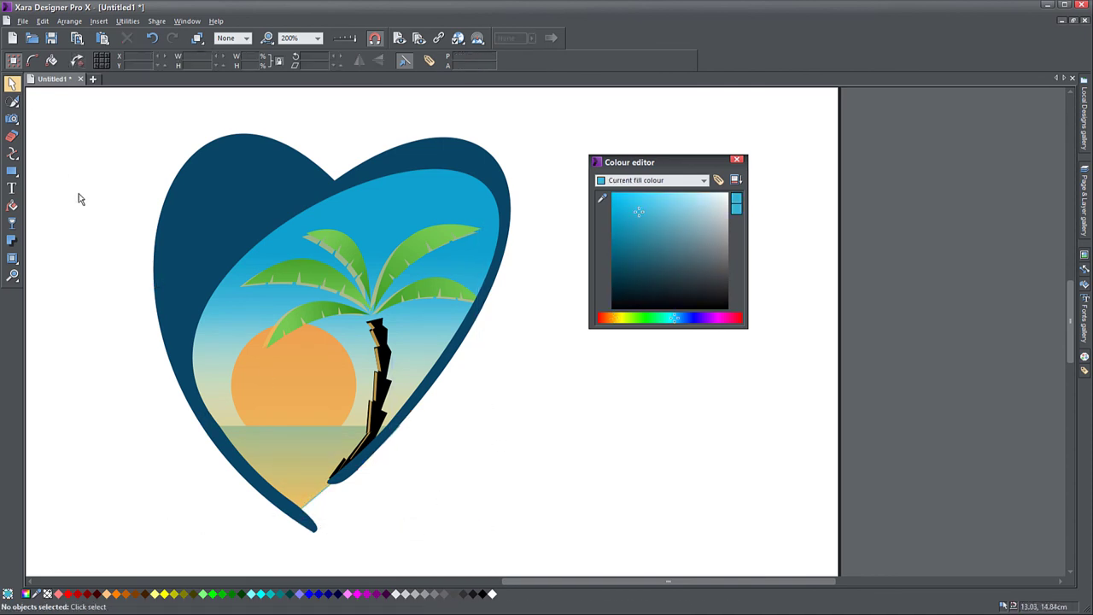
left_click(427, 249)
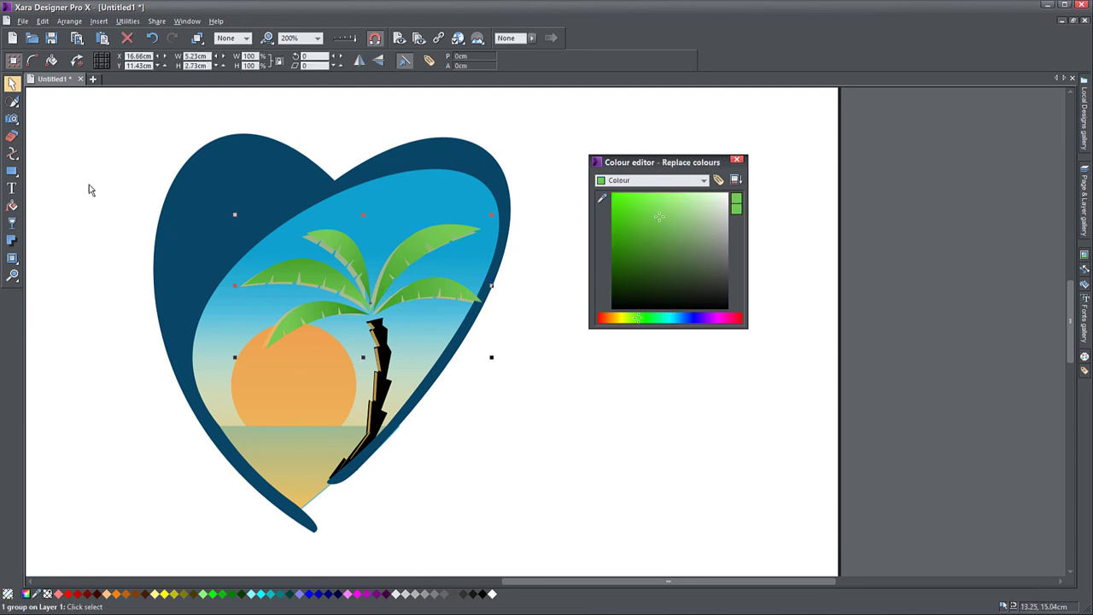
left_click_drag(493, 360, 510, 364)
key("ctrl+z")
- Enlarge both palm leaf groups together so they spread over the heart's border, and centre them above the trunk
left_click_drag(132, 209, 567, 360)
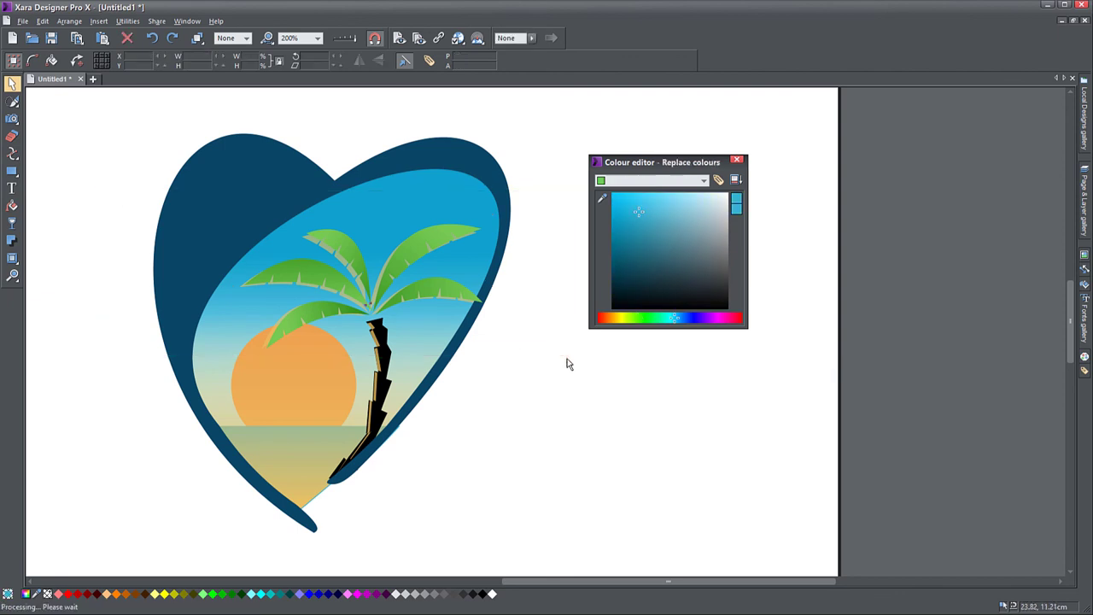
left_click_drag(489, 357, 533, 376)
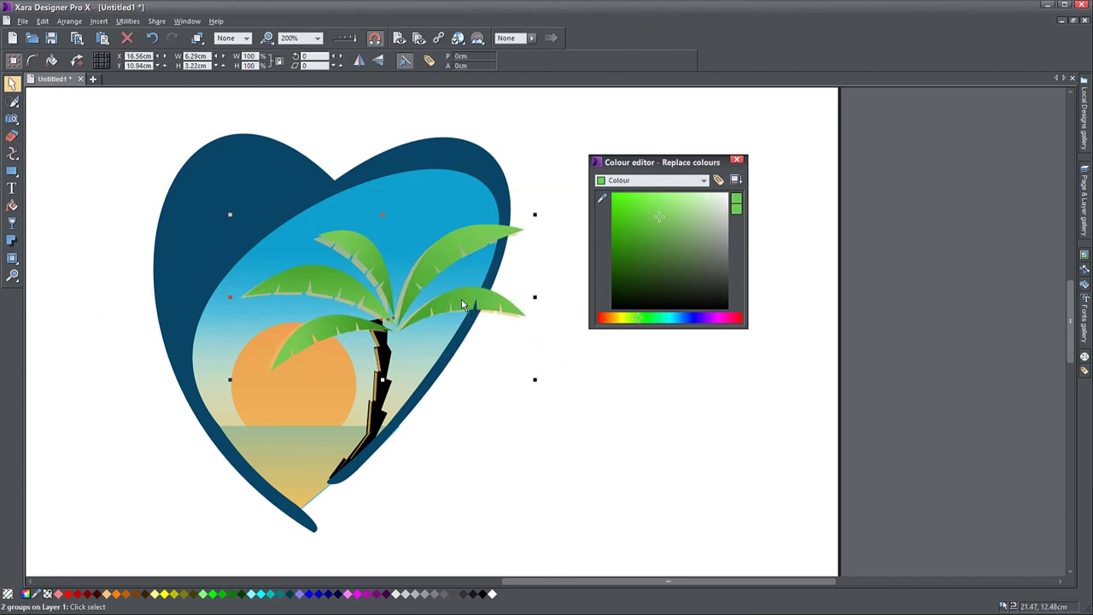
left_click_drag(465, 305, 444, 291)
left_click_drag(509, 199, 531, 186)
left_click_drag(446, 235, 448, 229)
- Skew the palm leaves slightly towards the left, scale them down a little and seat them on top of the trunk
left_click(446, 227)
left_click_drag(358, 180, 337, 180)
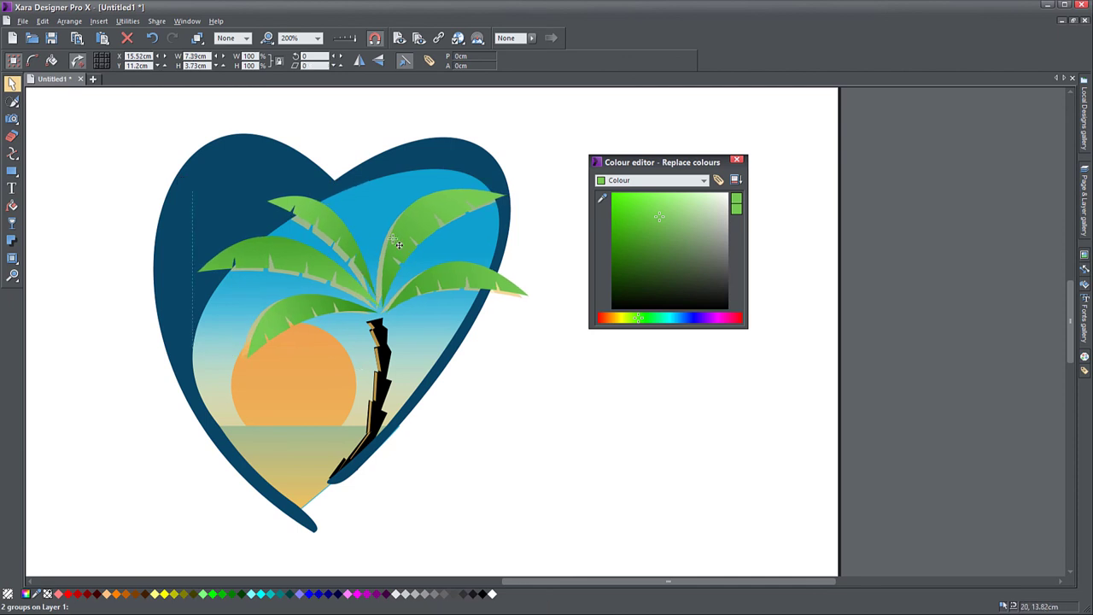
left_click_drag(397, 241, 389, 244)
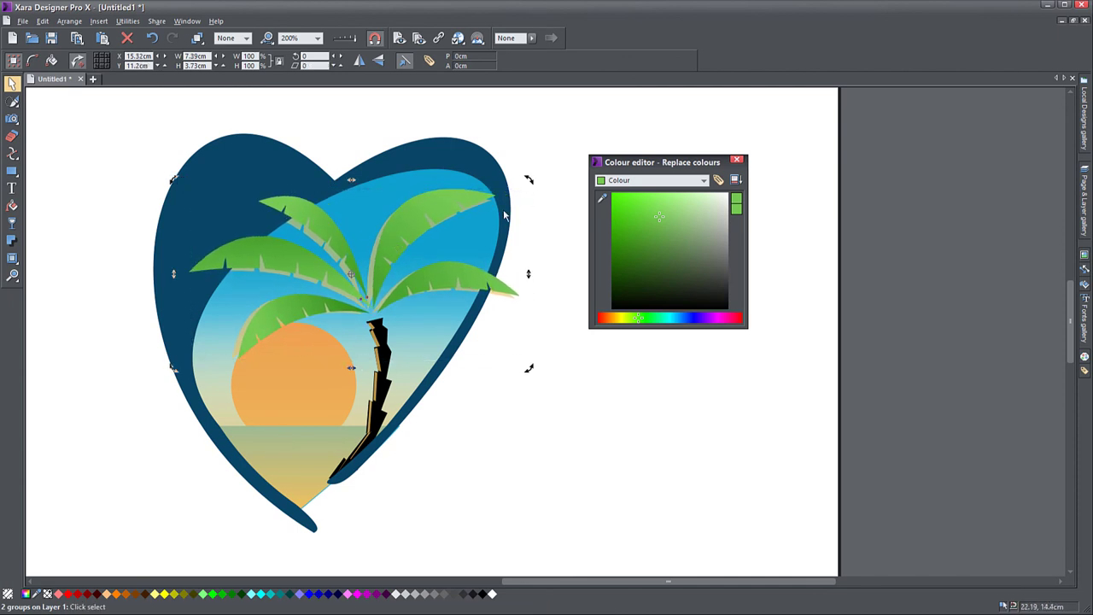
left_click(461, 204)
left_click_drag(530, 178, 516, 186)
left_click_drag(426, 228, 425, 234)
left_click(307, 374)
key("shift+Right")
key("ctrl+z")
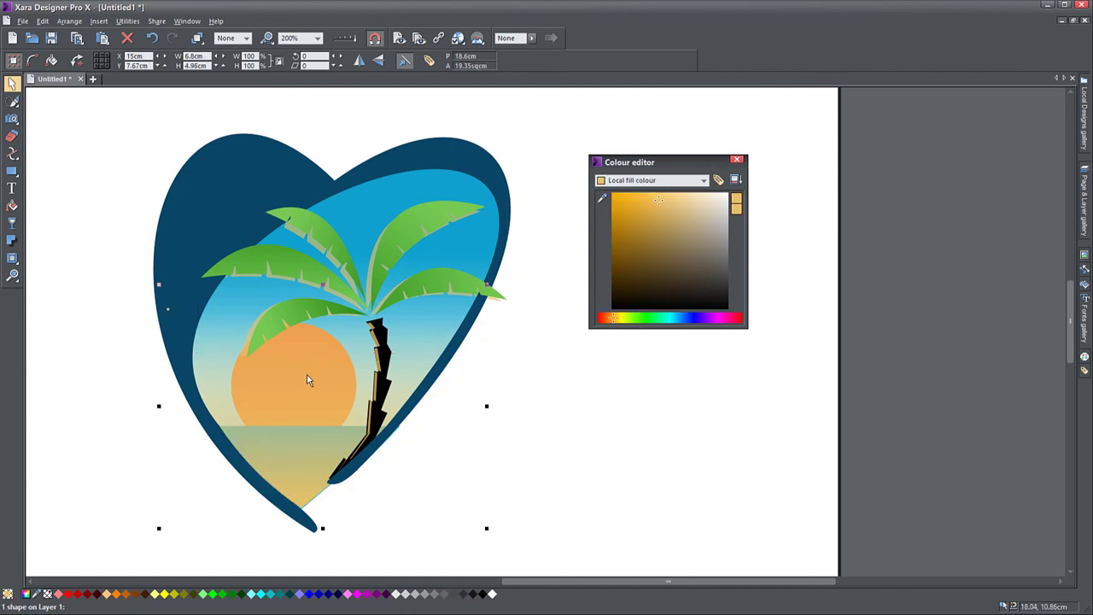
- Move the sun right so it sits partly behind the palm trunk and shrink it to 2.51 cm in diameter
left_click(320, 366, "alt")
key("shift+Right")
key("Left")
key("Left")
key("Left")
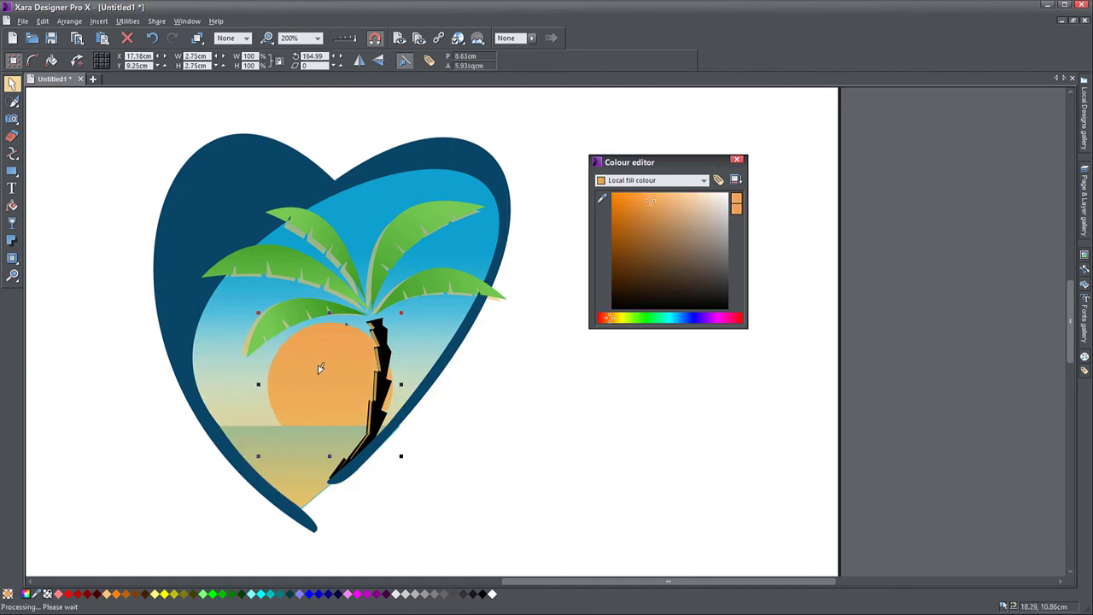
key("Left")
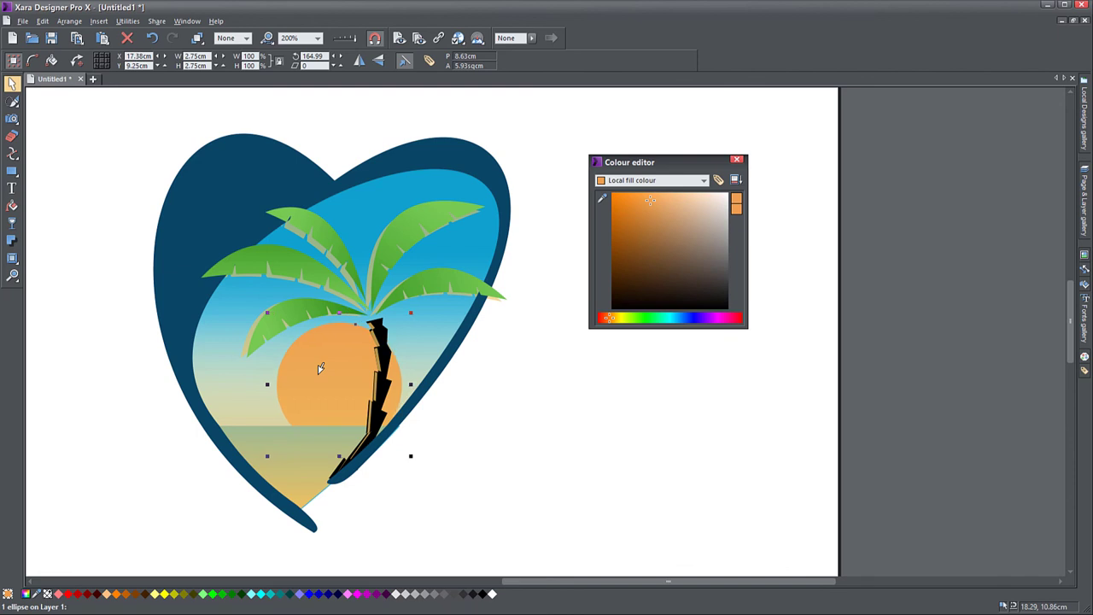
left_click_drag(411, 313, 408, 319)
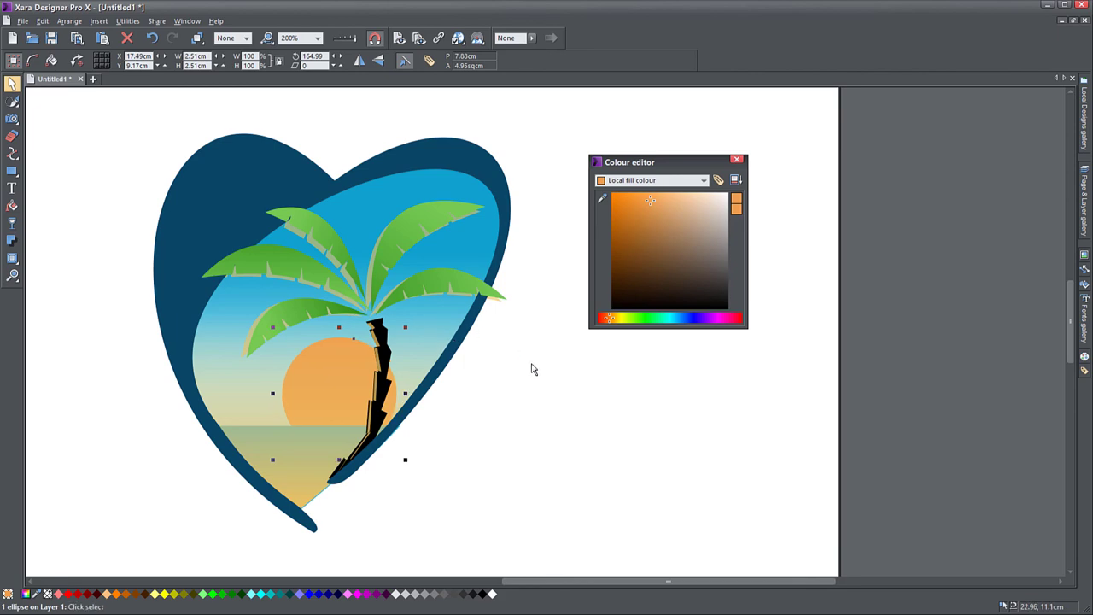
- Give the sun a vertical linear gradient from darker brownish orange above to light orange near the horizon
left_click(12, 206)
left_click_drag(340, 416, 340, 413)
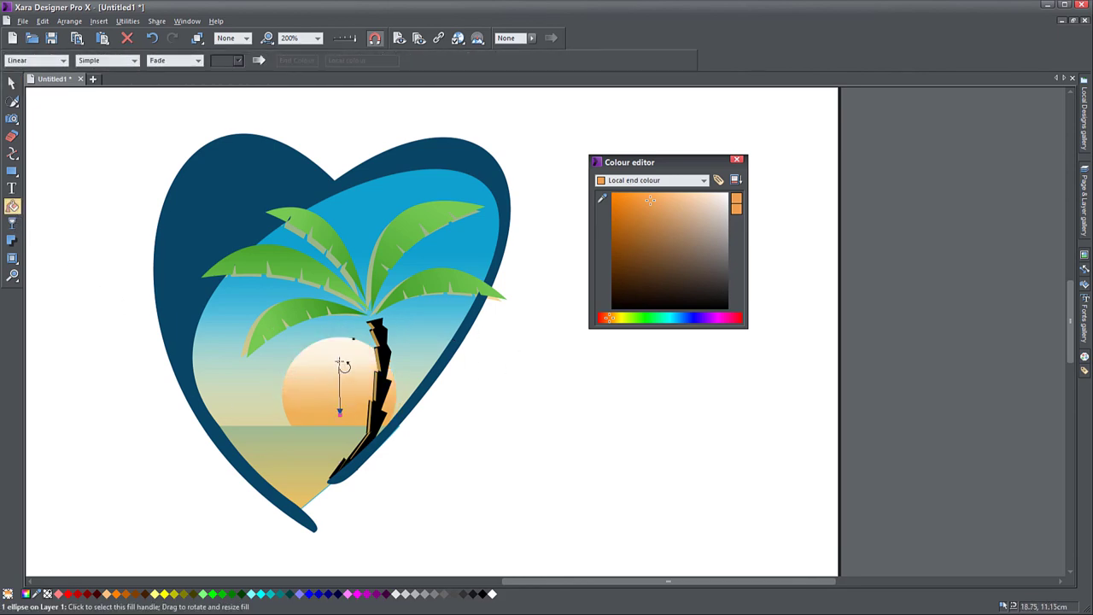
left_click(339, 362)
left_click(621, 319)
left_click(627, 245)
left_click(610, 318)
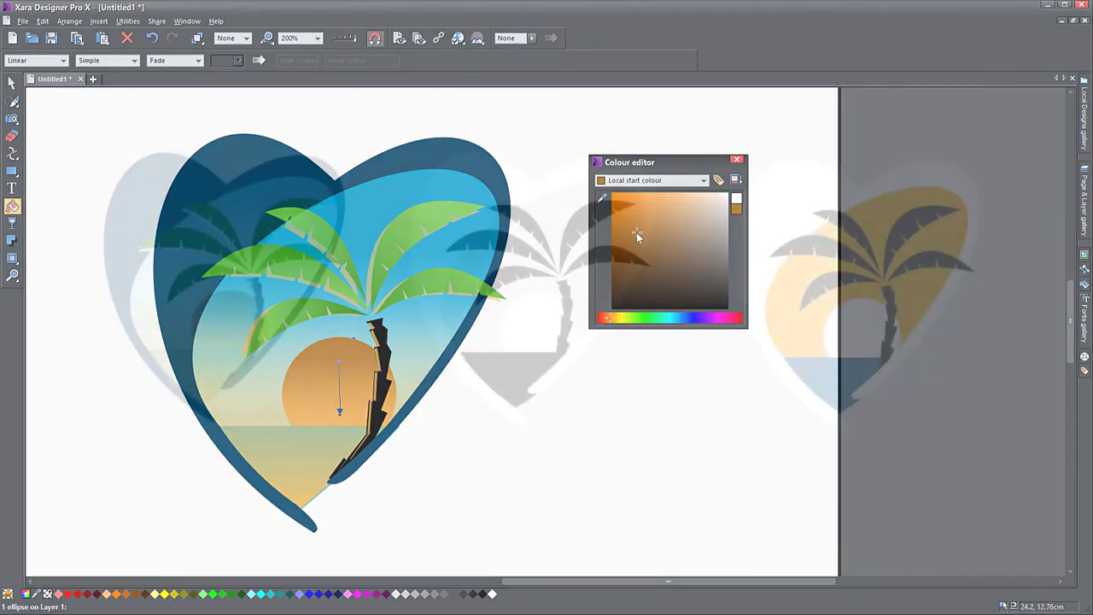